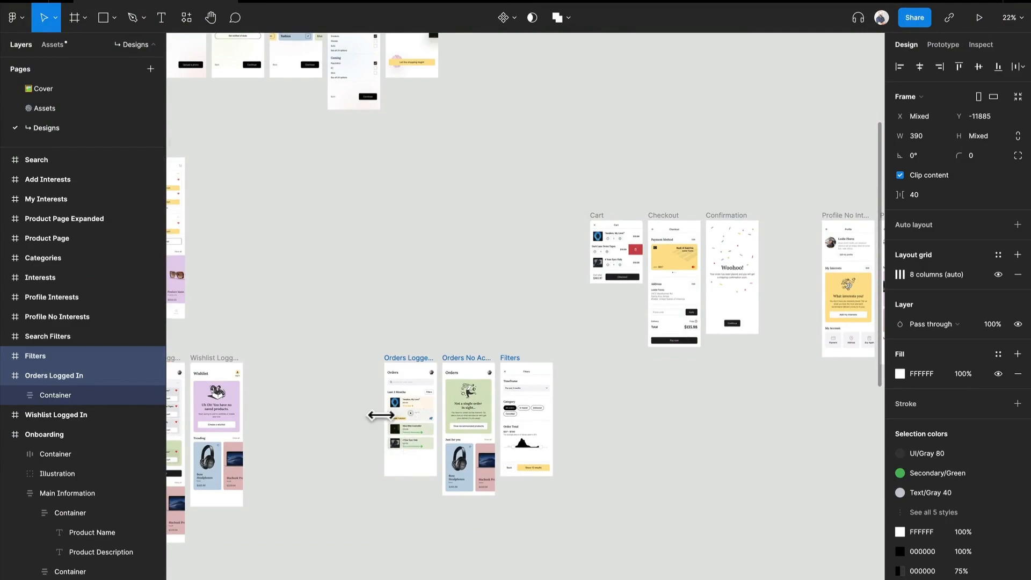
# Move the two Profile frames above the Orders frames and place a copy of the Wishlist frame beside Profile No Interests.
pyautogui.moveTo(602, 246); pyautogui.dragTo(460, 231)
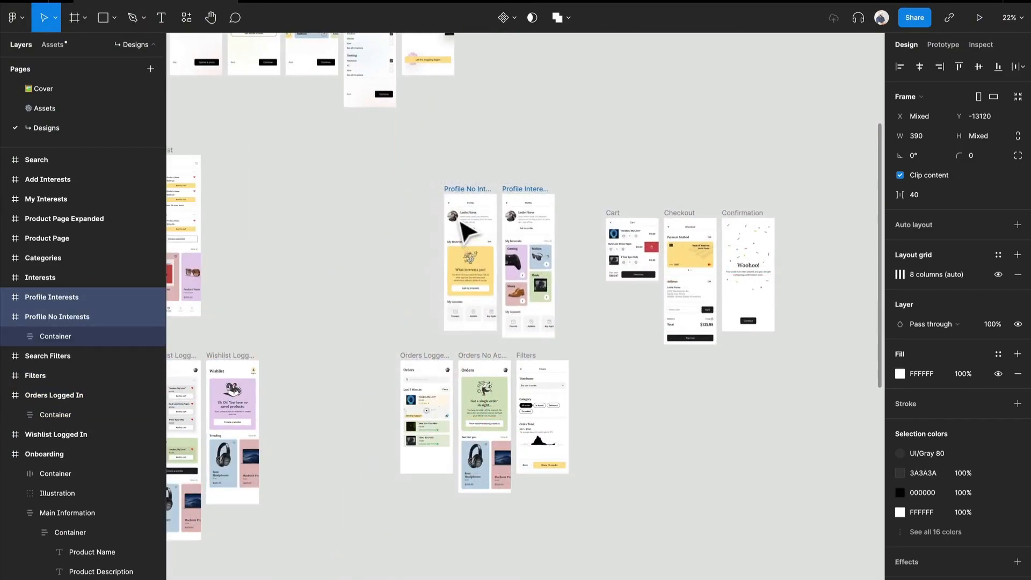
pyautogui.scroll(5, 473, 234)
pyautogui.hscroll(-4, 415, 214)
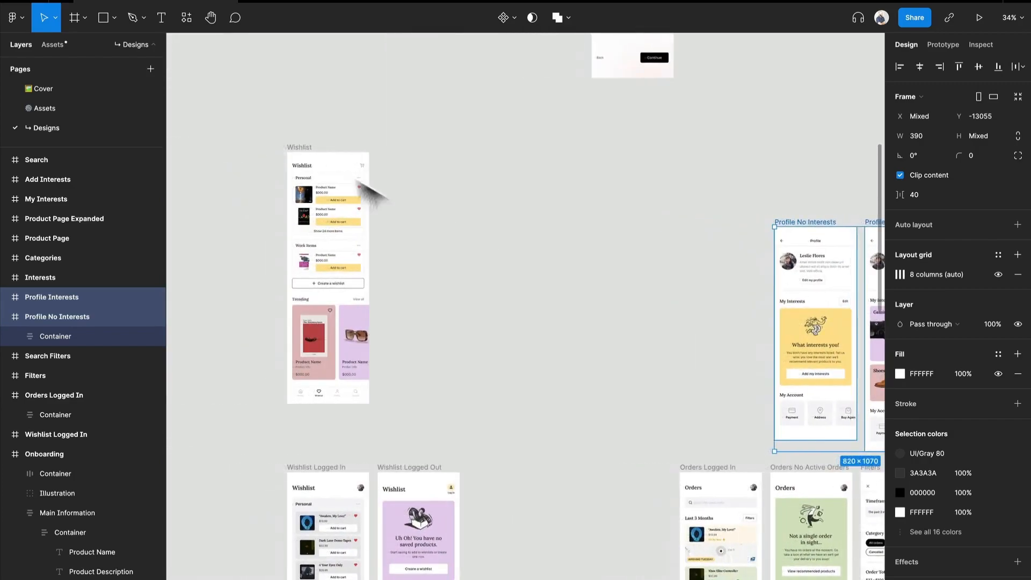
pyautogui.moveTo(307, 157); pyautogui.dragTo(692, 161)
pyautogui.hscroll(5, 697, 169)
pyautogui.scroll(-3, 694, 159)
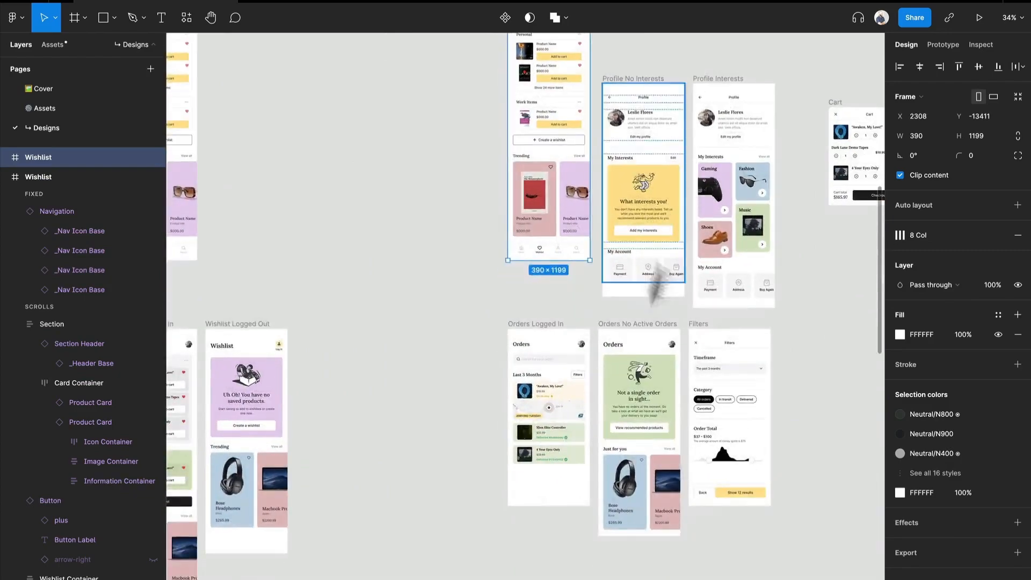
# In the copied frame's navigation bar, set the Wishlist icon's state to Inactive and the Profile icon's state to Active.
pyautogui.scroll(3, 408, 333)
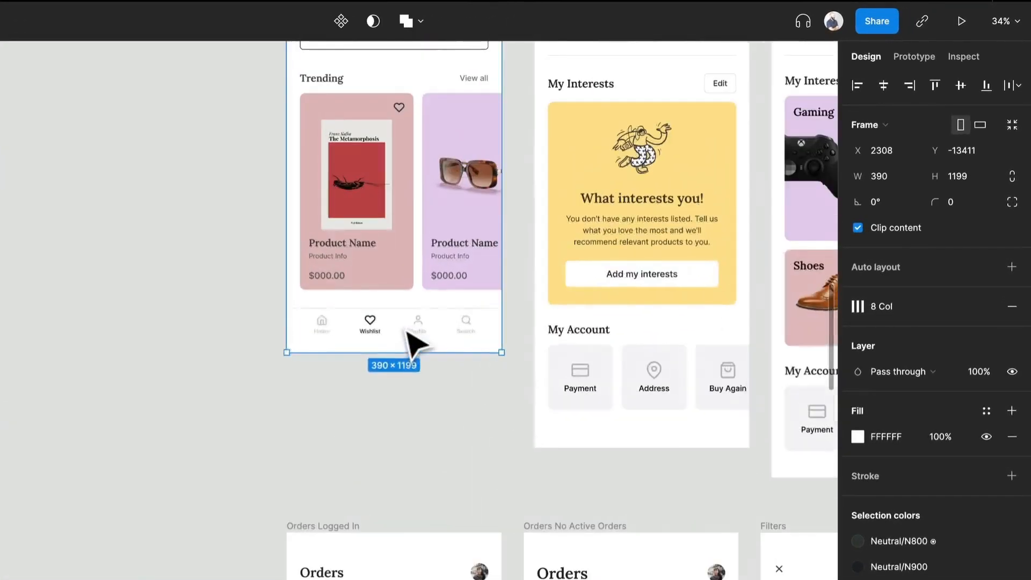
pyautogui.doubleClick(379, 328)
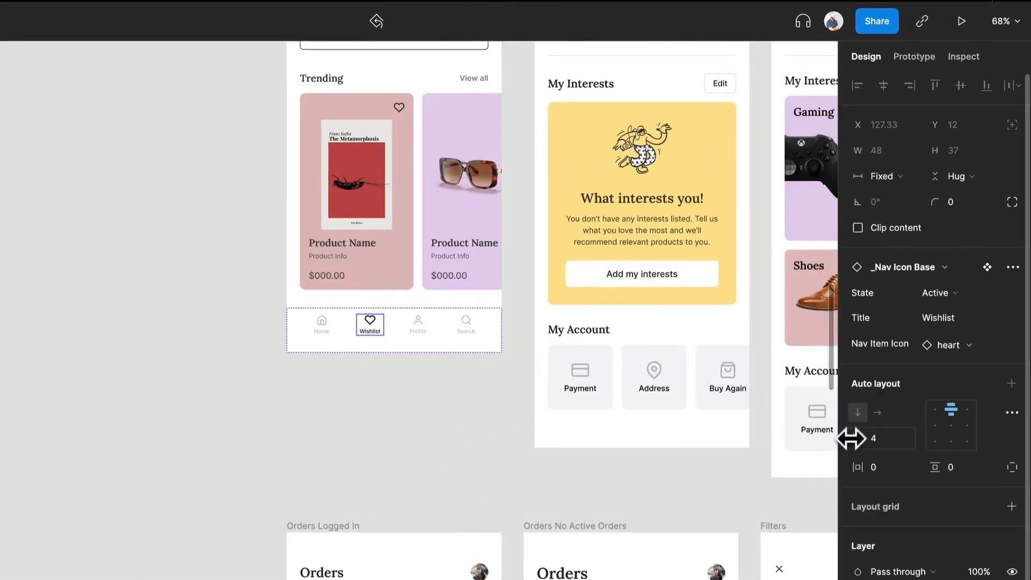
pyautogui.click(942, 294)
pyautogui.click(958, 281)
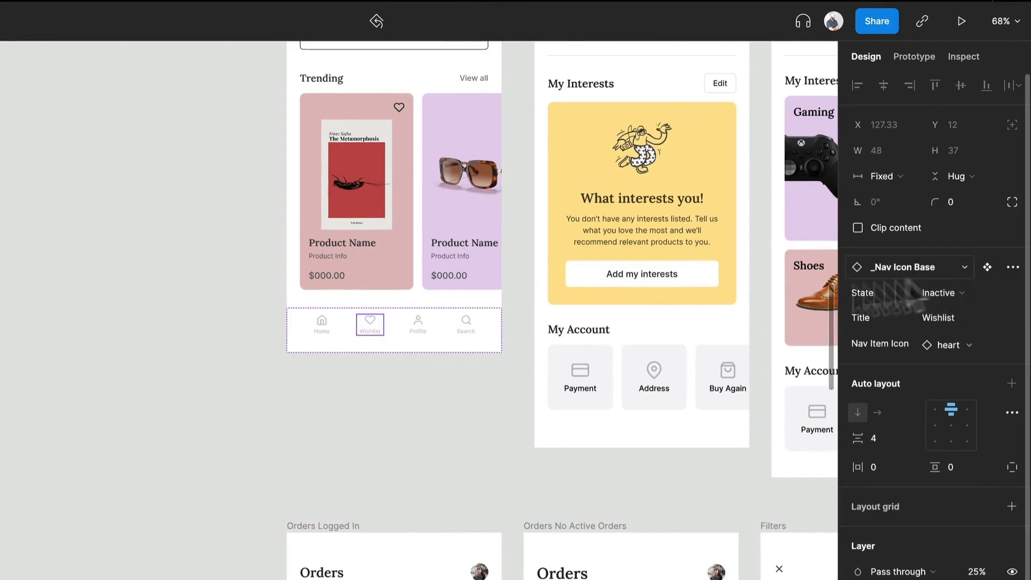
pyautogui.click(419, 325)
pyautogui.click(962, 292)
pyautogui.click(962, 313)
# Delete the Trending section's product card container and move the remaining Trending header down to just above the navigation bar.
pyautogui.scroll(-8, 454, 478)
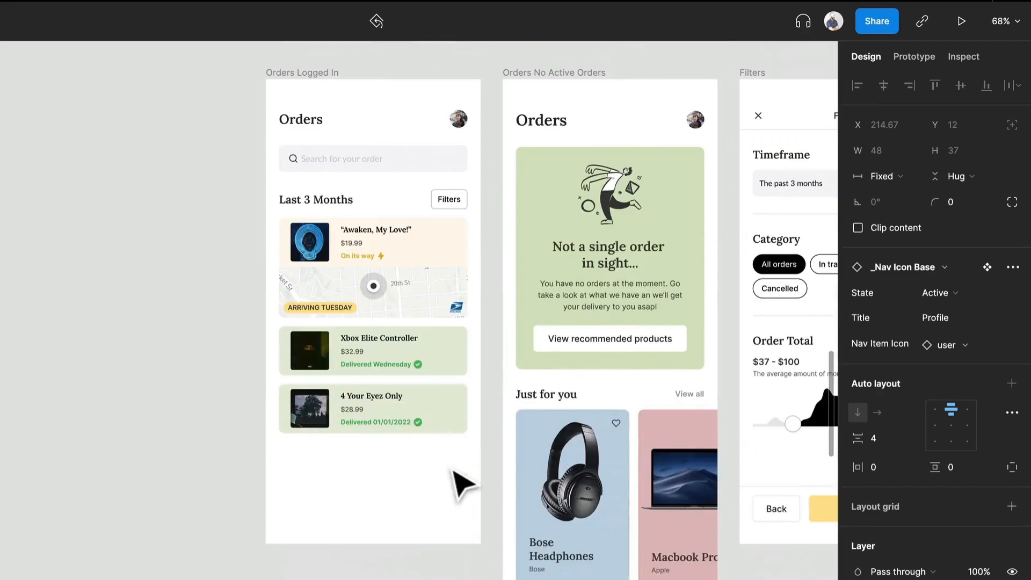
pyautogui.scroll(6, 454, 472)
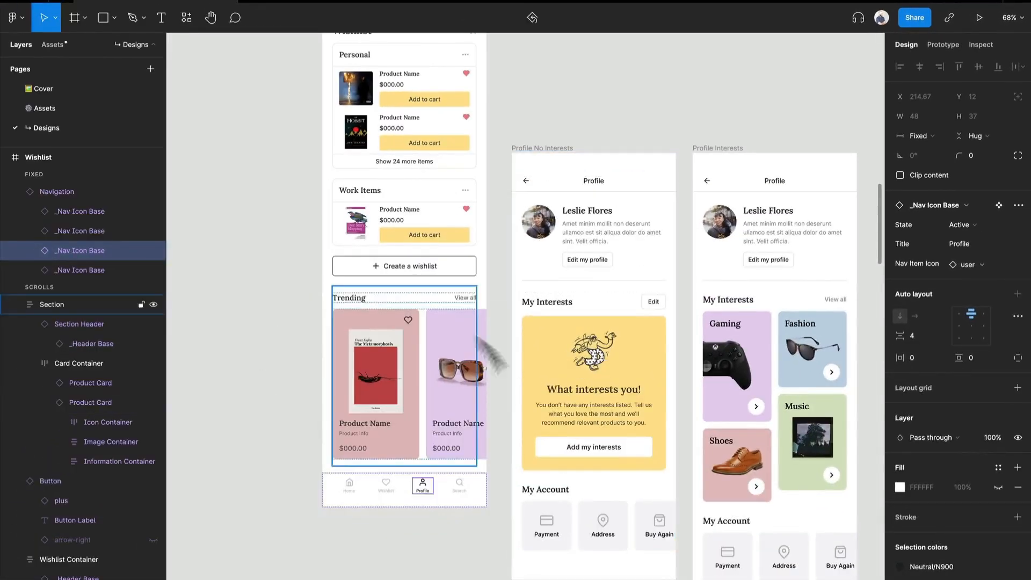
pyautogui.scroll(-5, 502, 421)
pyautogui.scroll(2, 500, 419)
pyautogui.scroll(1, 502, 427)
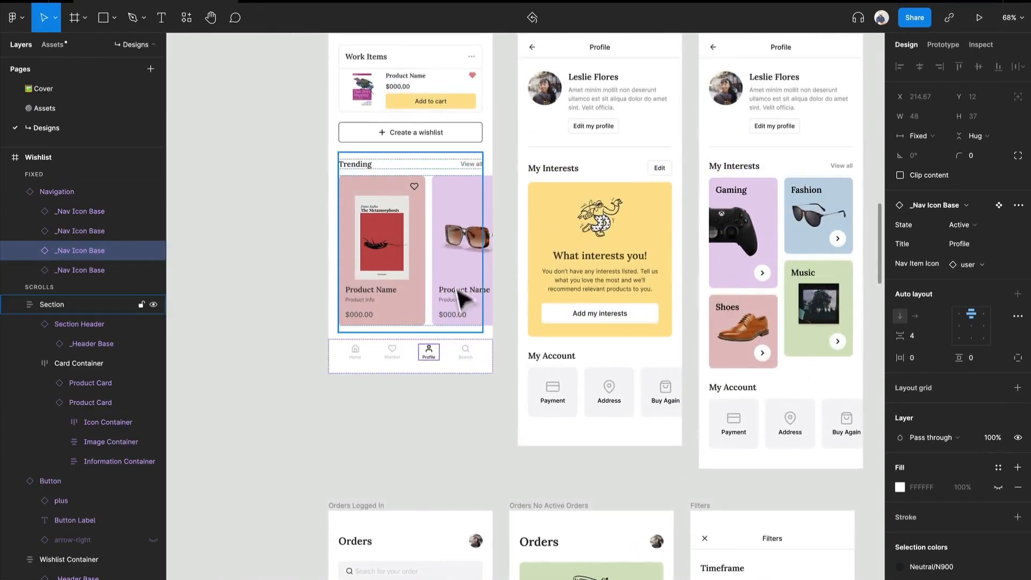
pyautogui.click(412, 245)
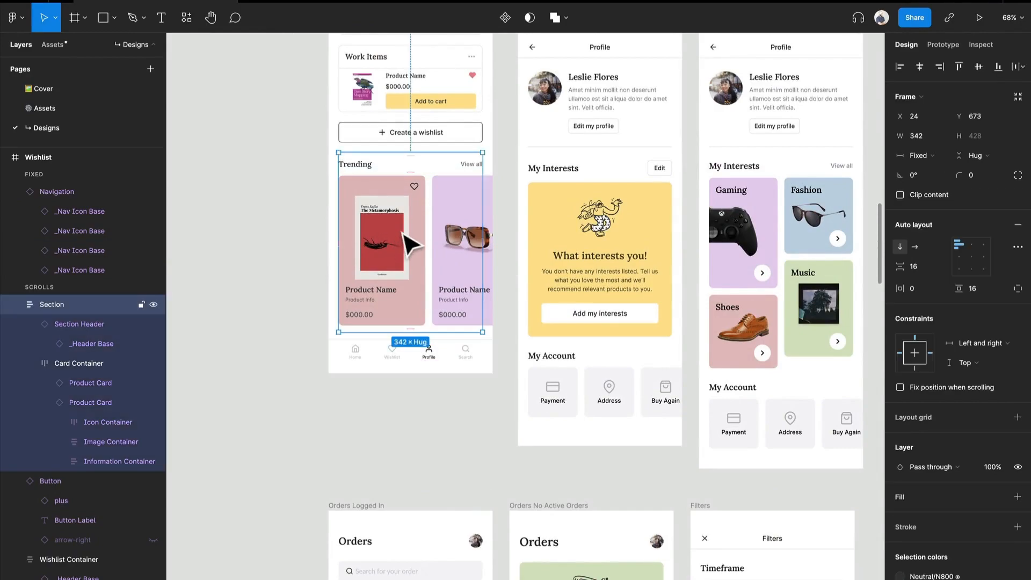
pyautogui.doubleClick(411, 244)
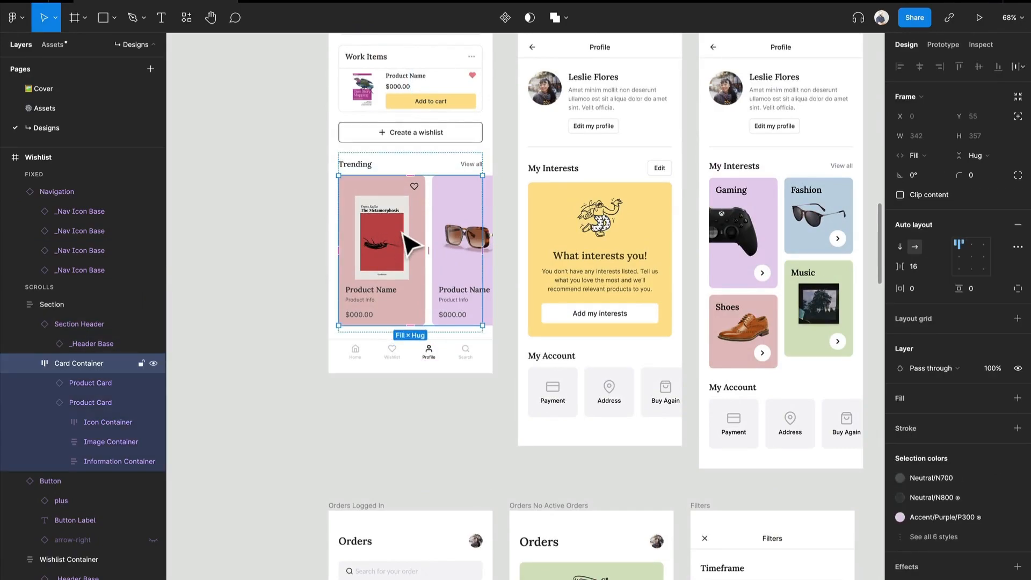
pyautogui.press('Delete')
pyautogui.moveTo(362, 168); pyautogui.dragTo(357, 299)
# Delete the Personal and Work Items wishlist containers from the copied frame.
pyautogui.scroll(2, 356, 299)
pyautogui.scroll(-6, 357, 295)
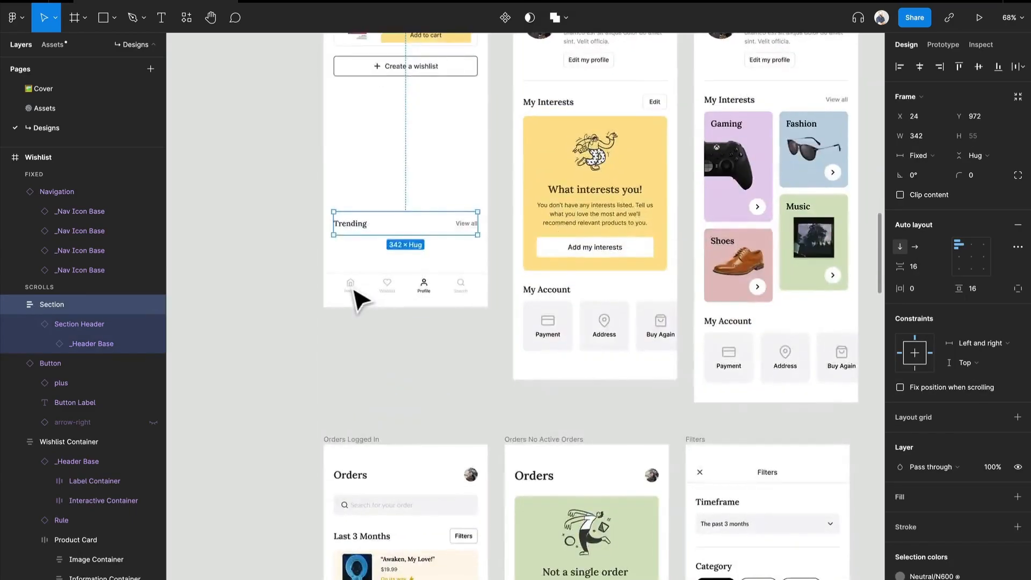
pyautogui.scroll(5, 359, 299)
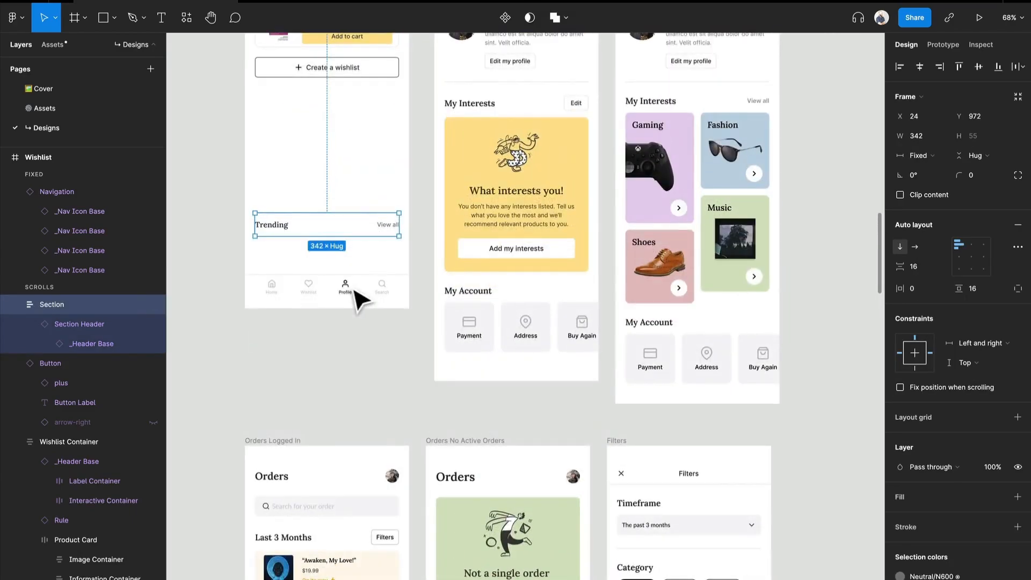
pyautogui.hscroll(-2, 365, 299)
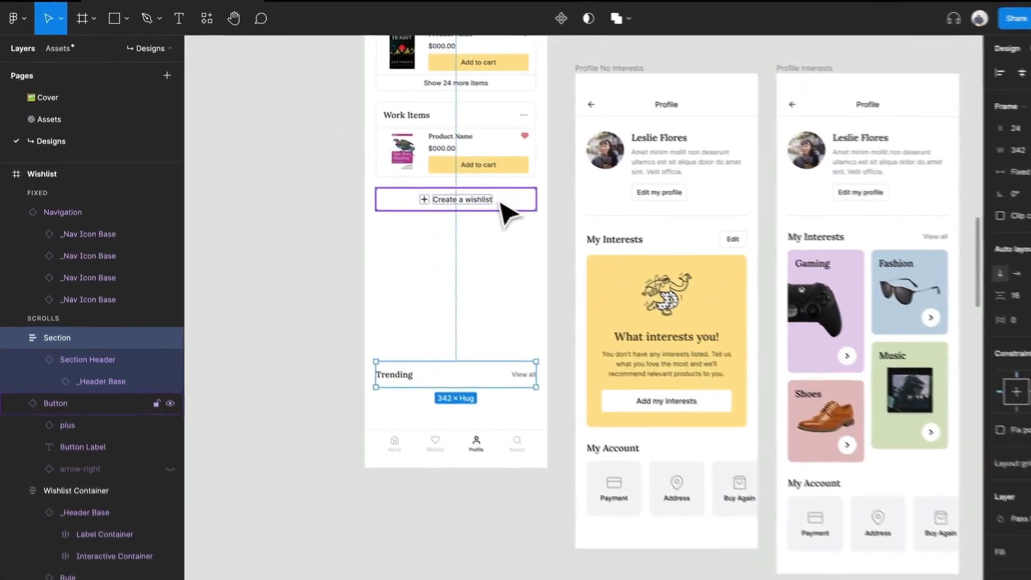
pyautogui.click(454, 181)
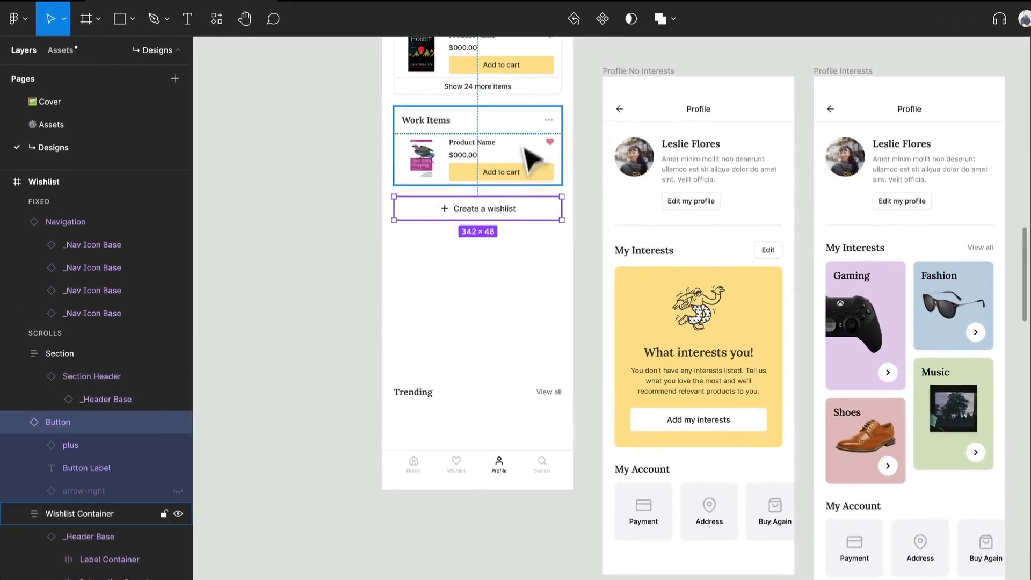
pyautogui.click(455, 141)
pyautogui.scroll(3, 451, 123)
pyautogui.keyDown('shift'); pyautogui.click(526, 191); pyautogui.keyUp('shift')
pyautogui.press('Delete')
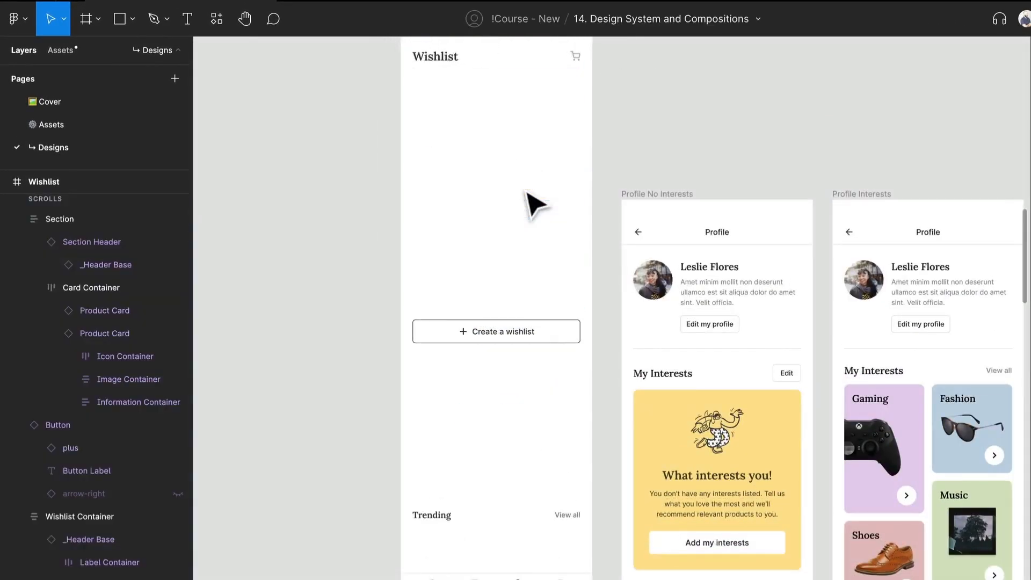
# Change the copied frame's header text to "Profile".
pyautogui.doubleClick(447, 58)
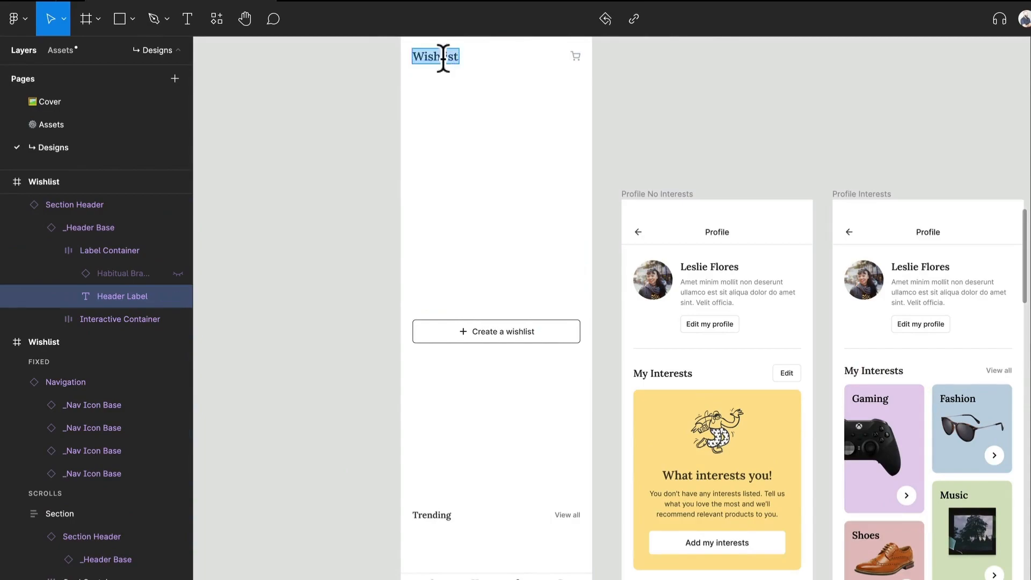
pyautogui.click(471, 161)
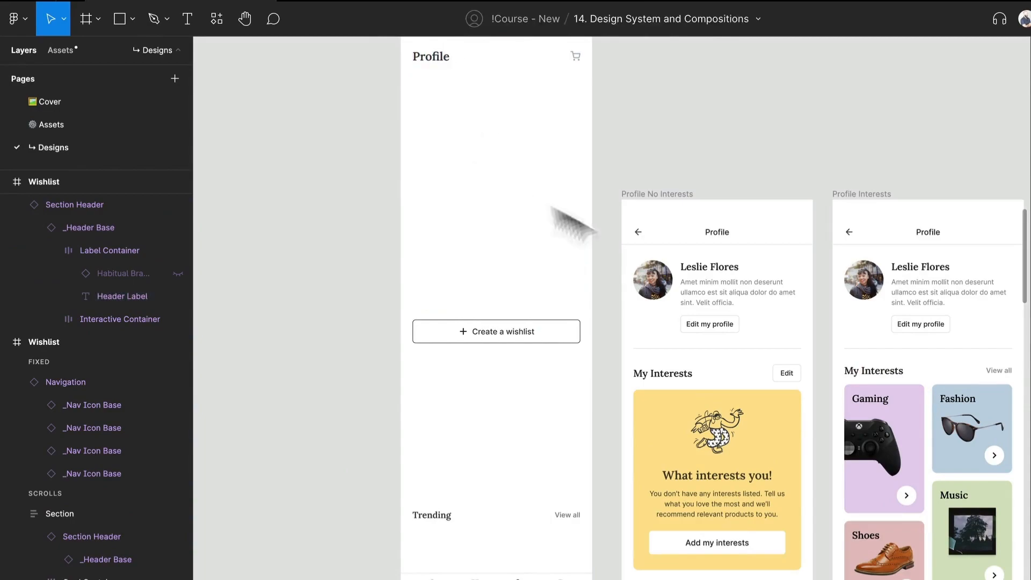
# Copy the profile details container from Profile No Interests to beneath the new frame's header and narrow it to 342 wide.
pyautogui.doubleClick(723, 304)
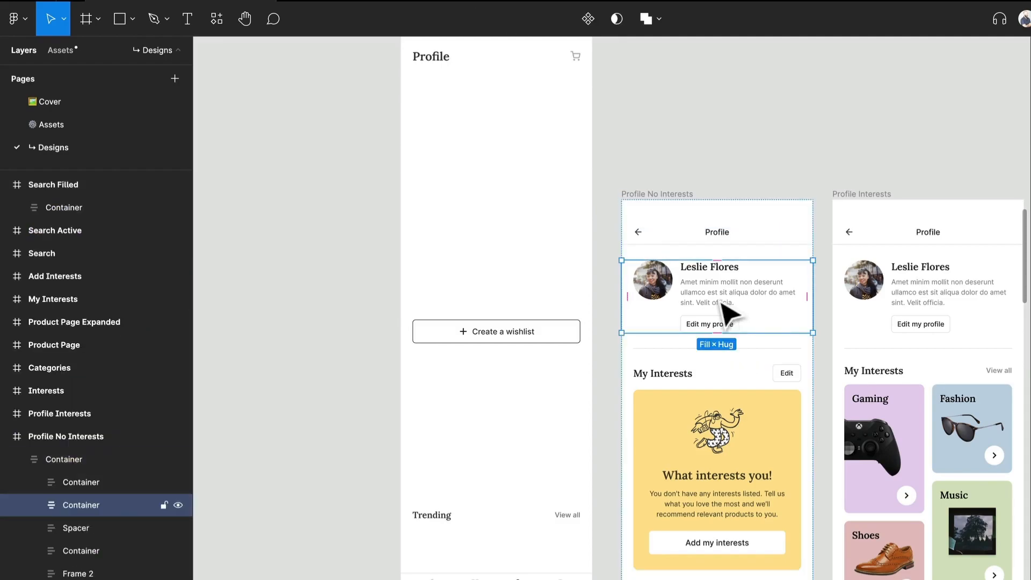
pyautogui.moveTo(764, 302); pyautogui.dragTo(502, 105)
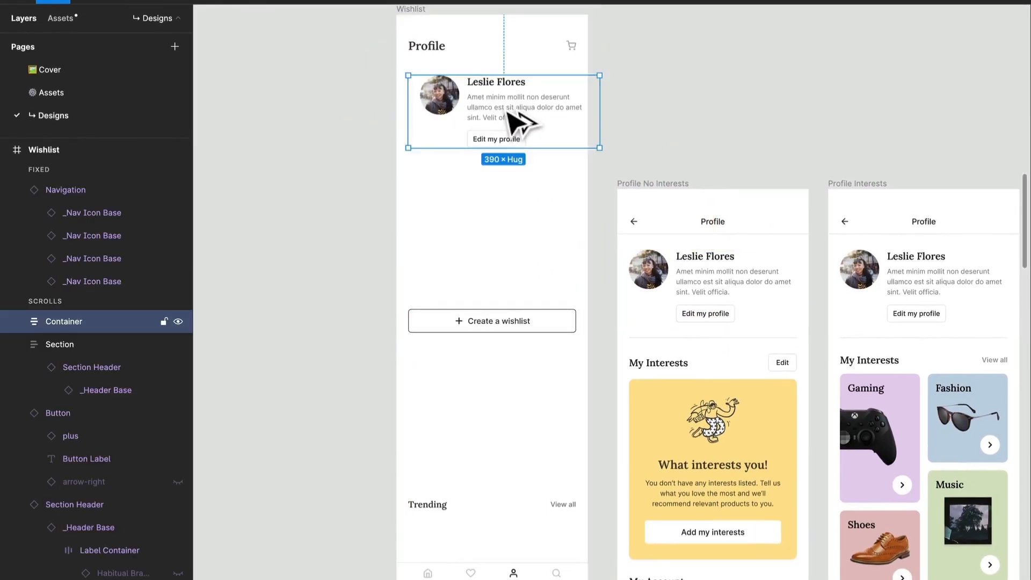
pyautogui.scroll(5, 507, 110)
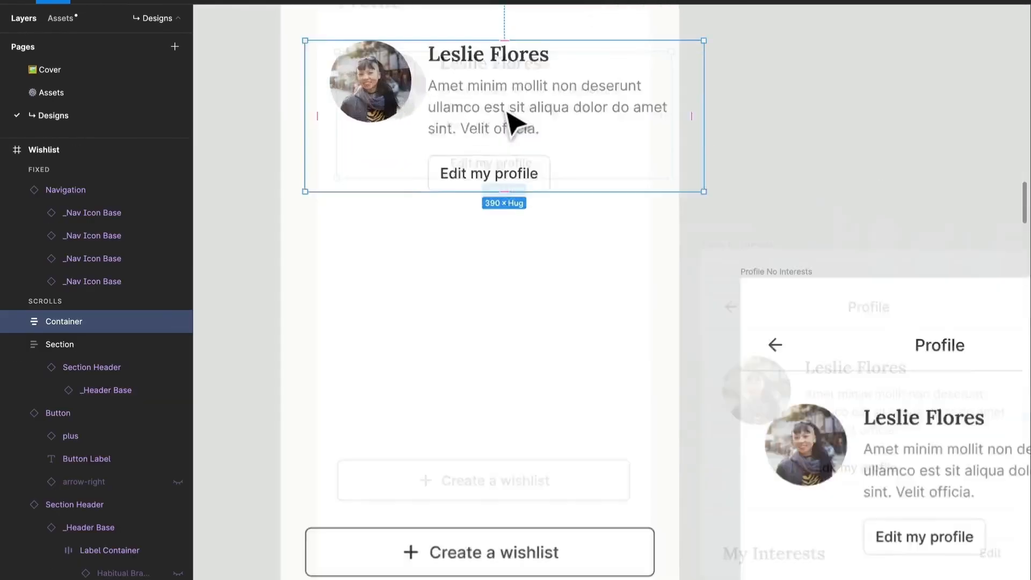
pyautogui.scroll(5, 590, 115)
pyautogui.moveTo(735, 223); pyautogui.dragTo(678, 217)
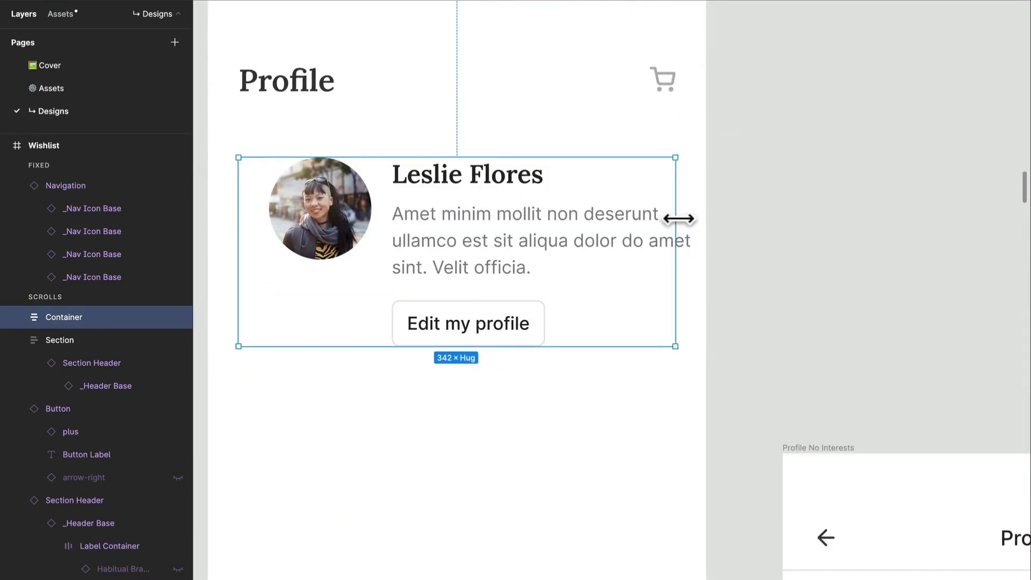
# Rename the copied profile details layer as "Profile information Container".
pyautogui.hotkey('ctrl', 'r')
pyautogui.write('Profi')
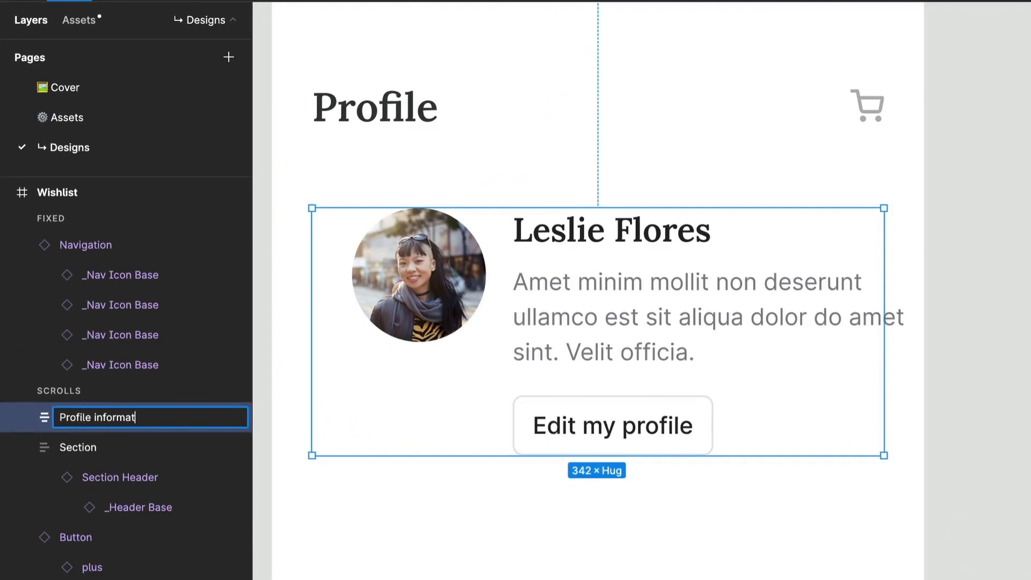
pyautogui.write('le information Container')
pyautogui.press('Return')
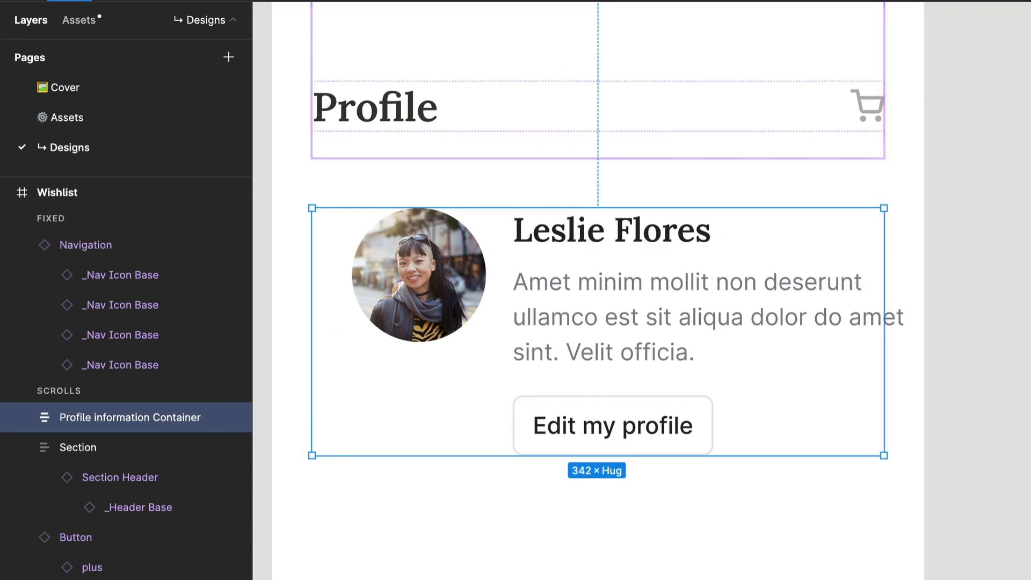
# Ungroup the inner container holding the picture and text, and set the Profile information Container's auto layout direction to horizontal.
pyautogui.doubleClick(375, 275)
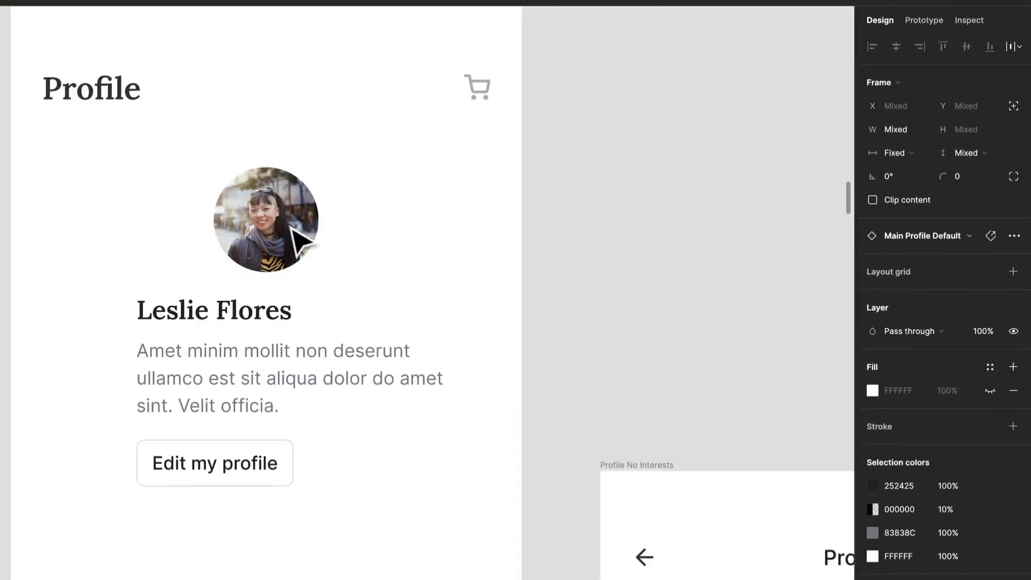
pyautogui.click(460, 288)
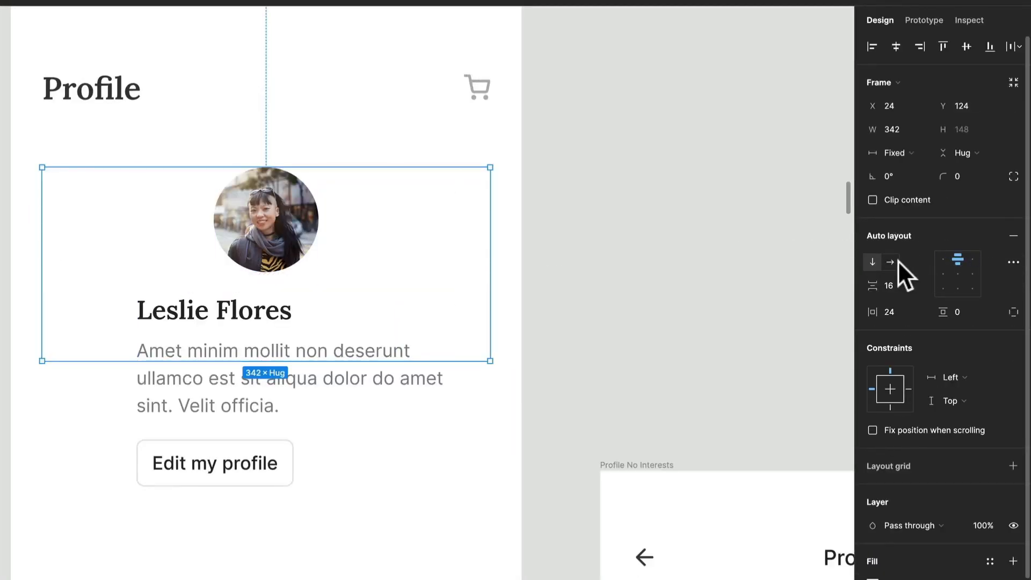
pyautogui.click(890, 261)
# Reorder the profile text container before the picture and set its vertical resizing to Hug contents.
pyautogui.click(413, 315)
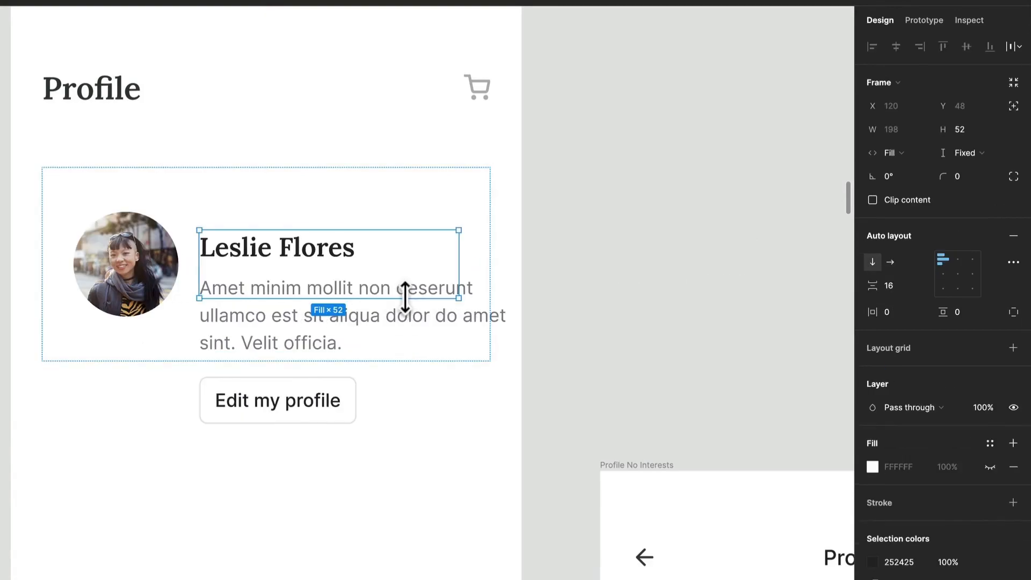
pyautogui.press('Left')
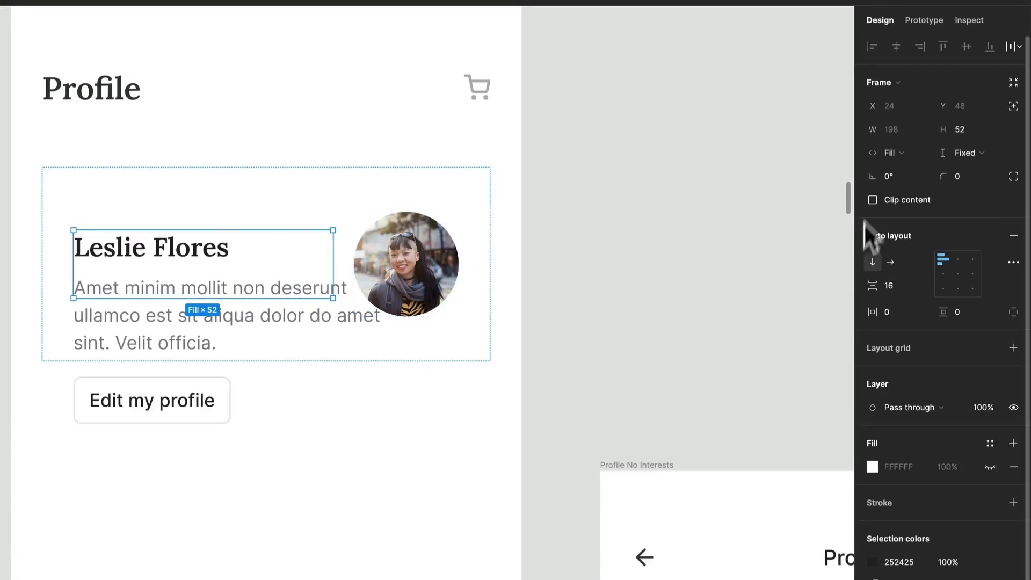
pyautogui.click(972, 153)
pyautogui.click(974, 167)
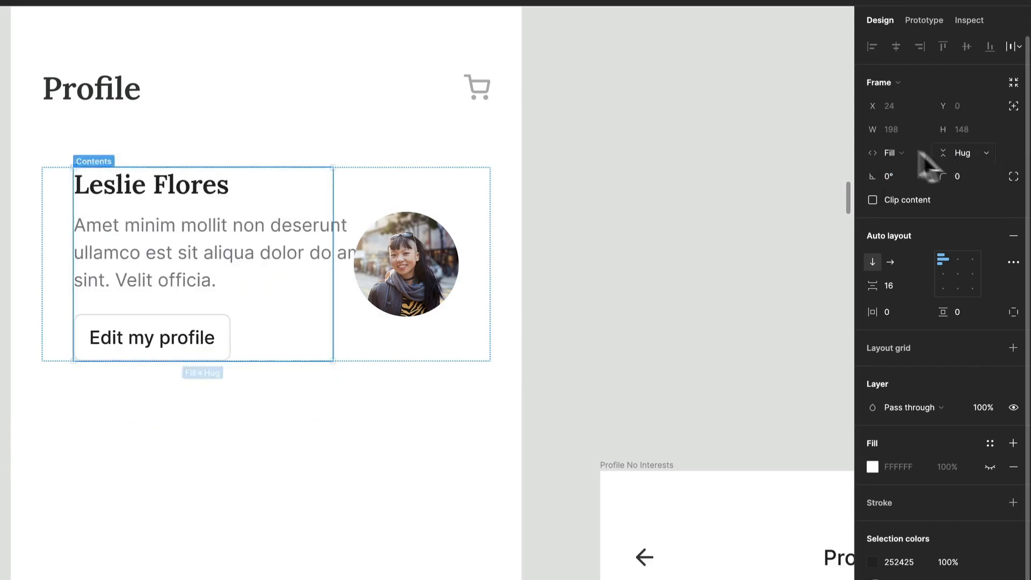
# Set the Profile information Container's horizontal padding to 0.
pyautogui.click(379, 352)
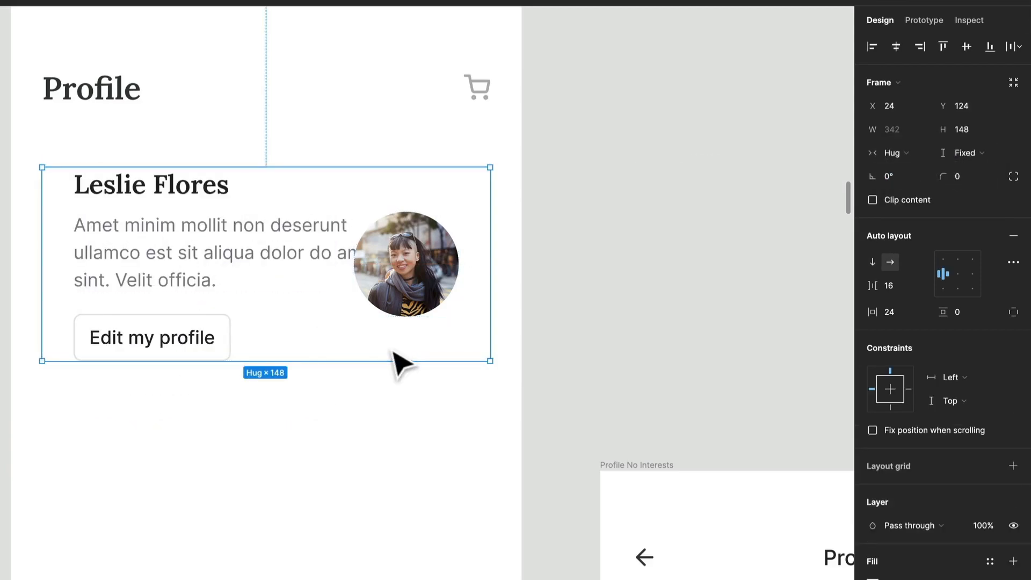
pyautogui.click(891, 312)
pyautogui.press('Return')
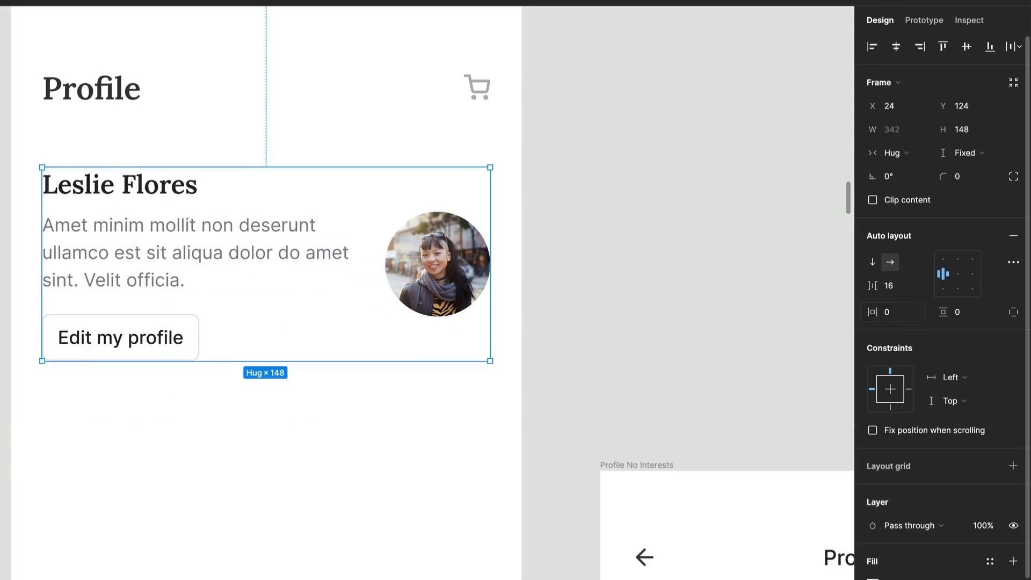
# Add the small avatar component from the Misc. Elements assets to the Profile information Container, next to the profile picture.
pyautogui.click(455, 308)
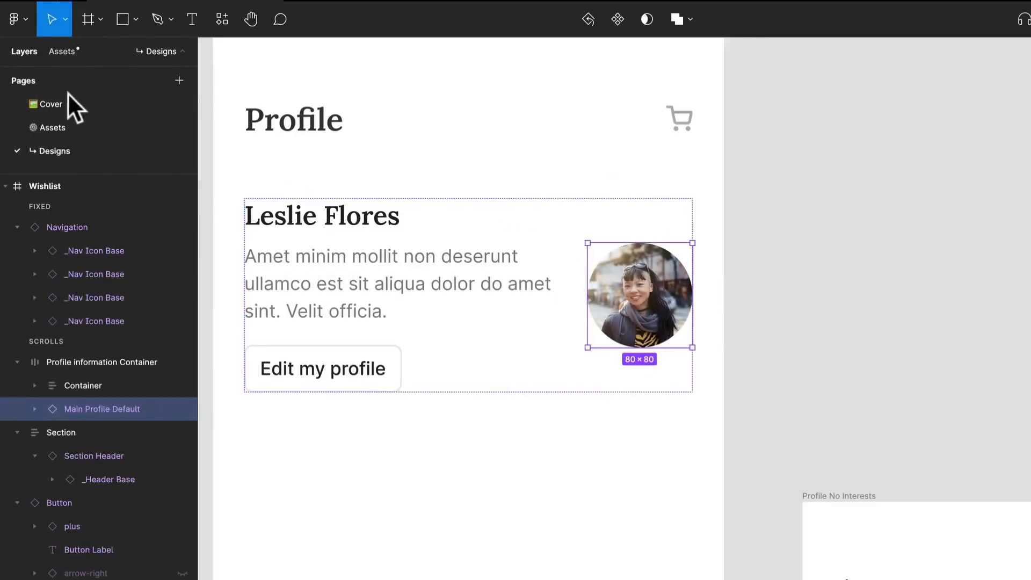
pyautogui.click(61, 48)
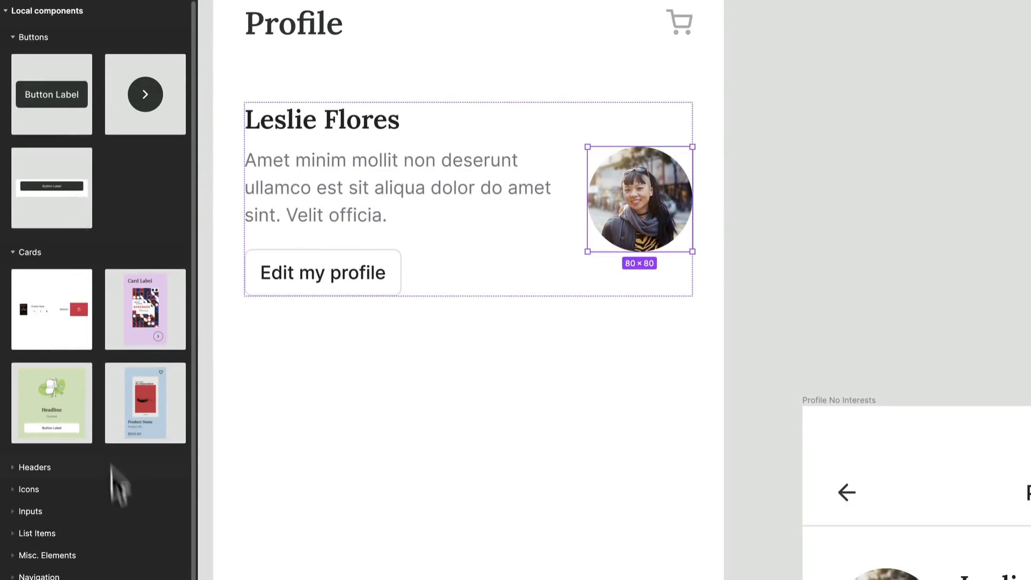
pyautogui.click(92, 555)
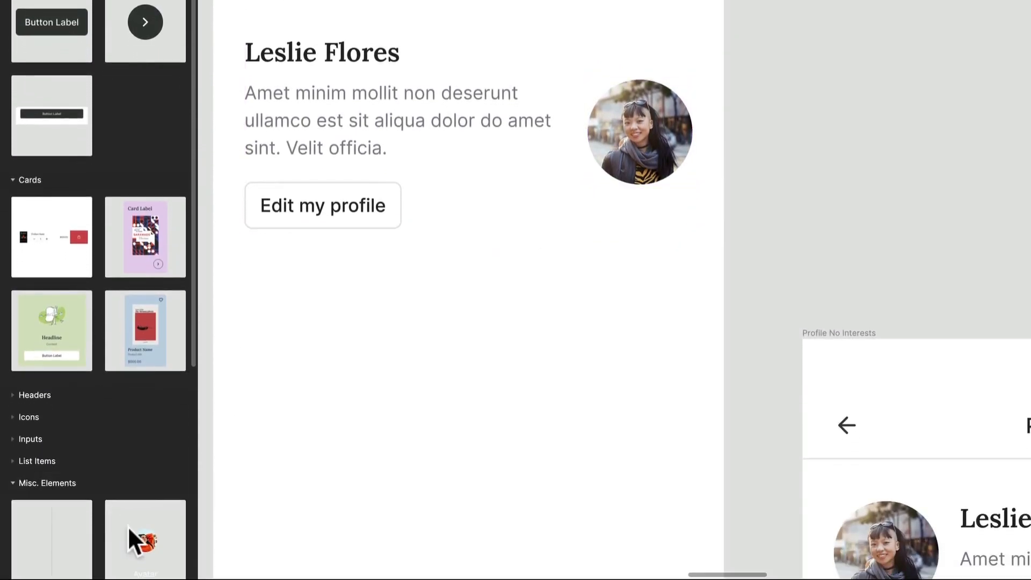
pyautogui.moveTo(128, 527); pyautogui.dragTo(623, 68)
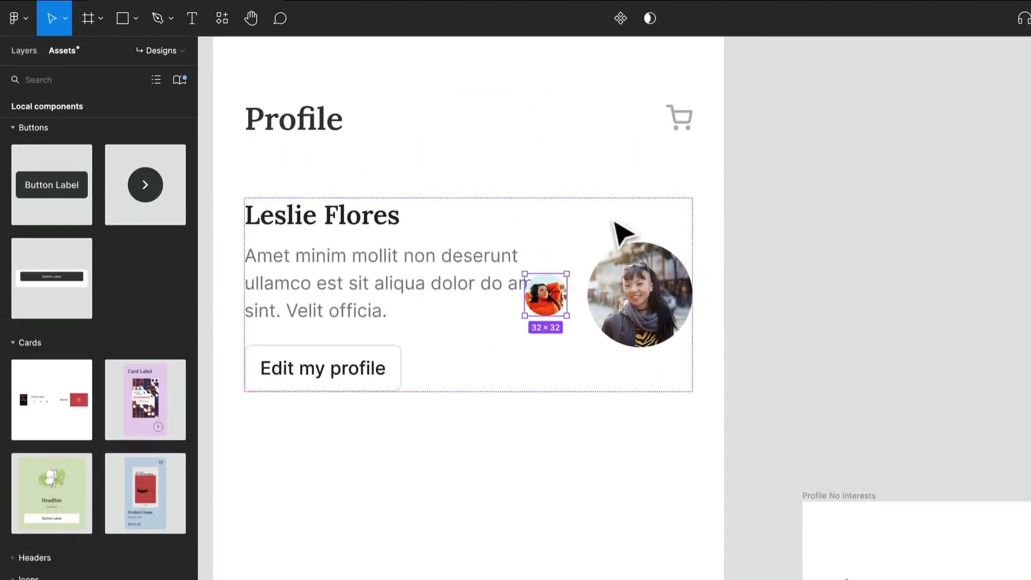
# Delete the old profile picture and set the new avatar component's Size property to 80px.
pyautogui.click(665, 322)
pyautogui.press('Delete')
pyautogui.click(656, 310)
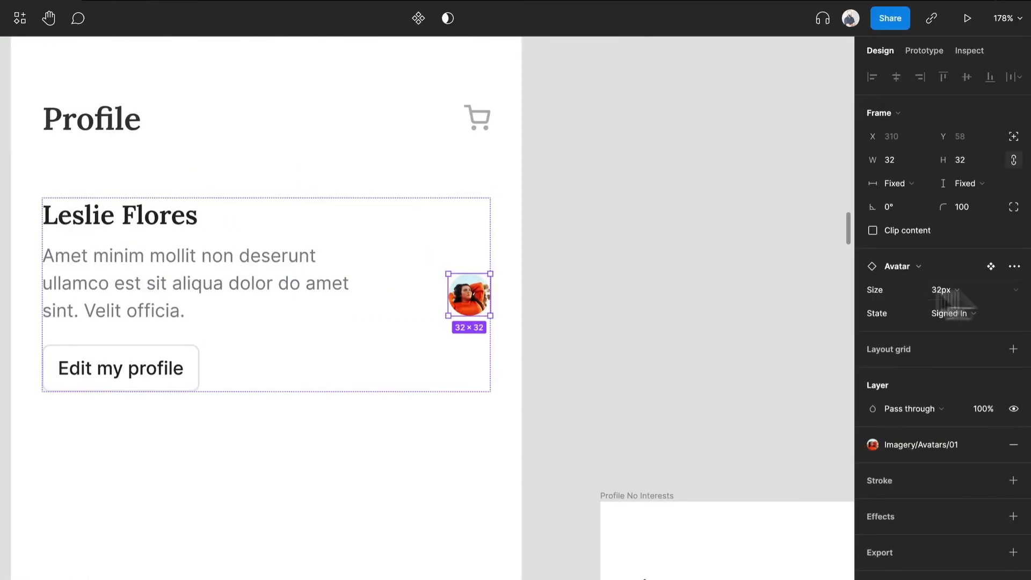
pyautogui.click(1000, 290)
pyautogui.click(988, 299)
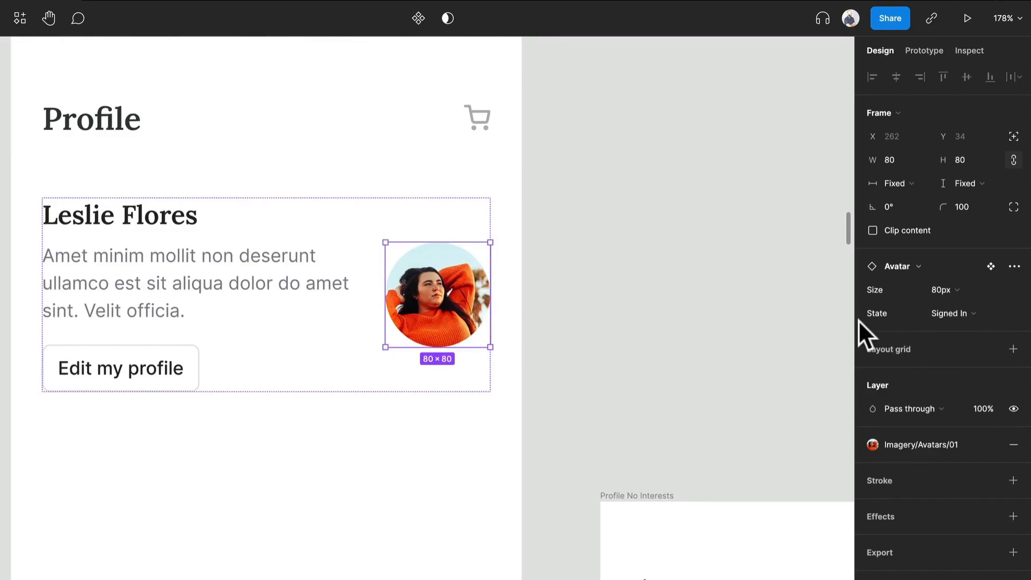
# Show the layout grids and resize the avatar to 72 × 72 so it fits the column grid.
pyautogui.hotkey('ctrl', 'g')
pyautogui.moveTo(384, 278); pyautogui.dragTo(395, 277)
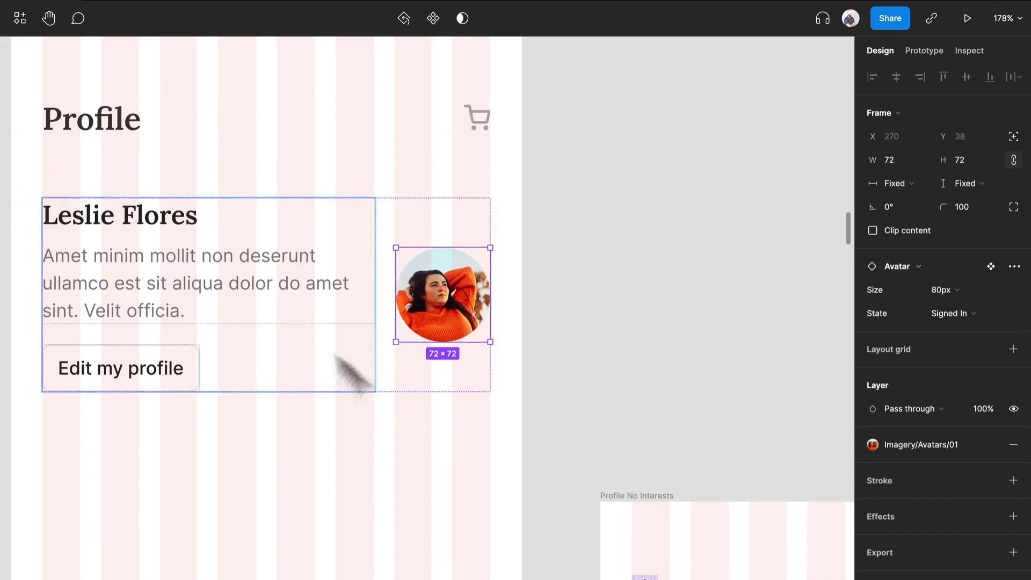
# Set the horizontal resizing of the profile name and bio texts to Fill container.
pyautogui.click(193, 225)
pyautogui.doubleClick(193, 226)
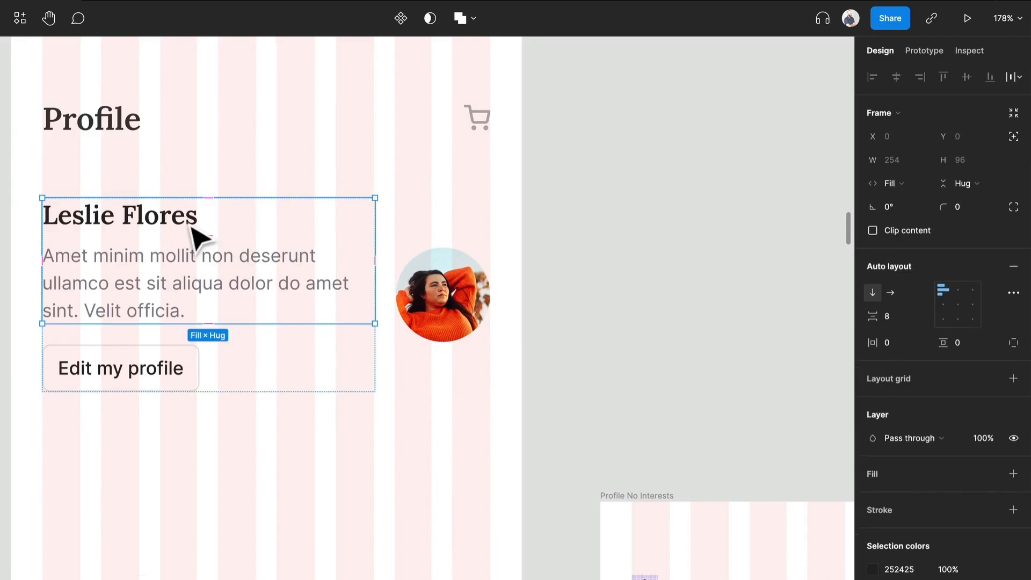
pyautogui.doubleClick(194, 225)
pyautogui.hotkey('ctrl', 'a')
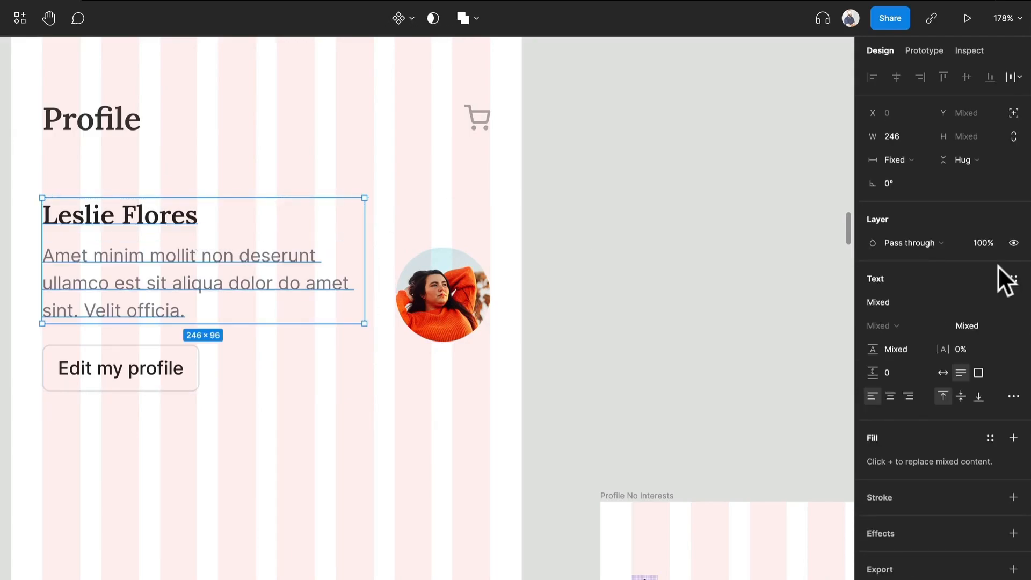
pyautogui.click(904, 158)
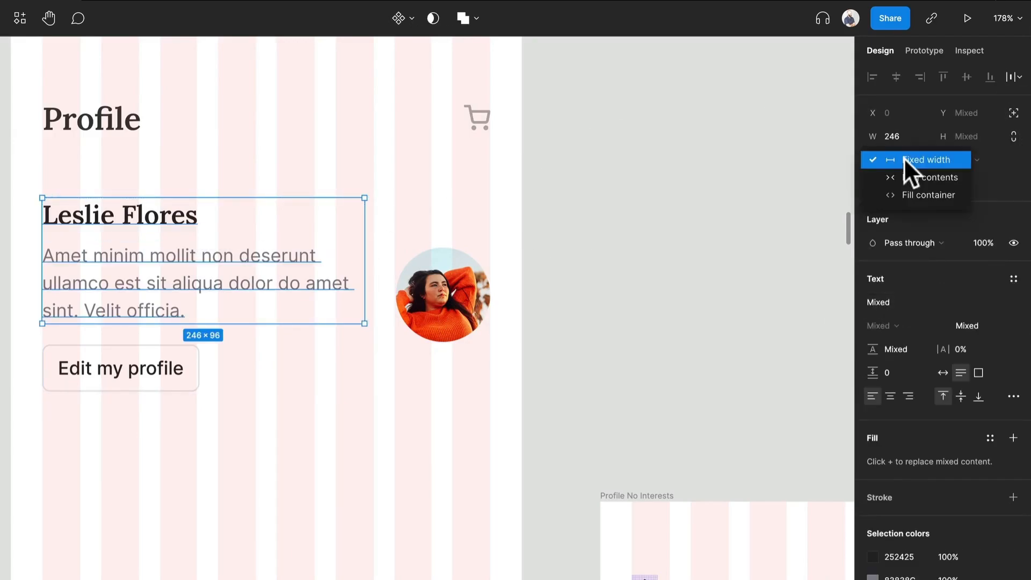
pyautogui.click(912, 195)
# Apply the Headings/H4 text style and the Neutral/N800 color style to the profile name.
pyautogui.click(182, 228)
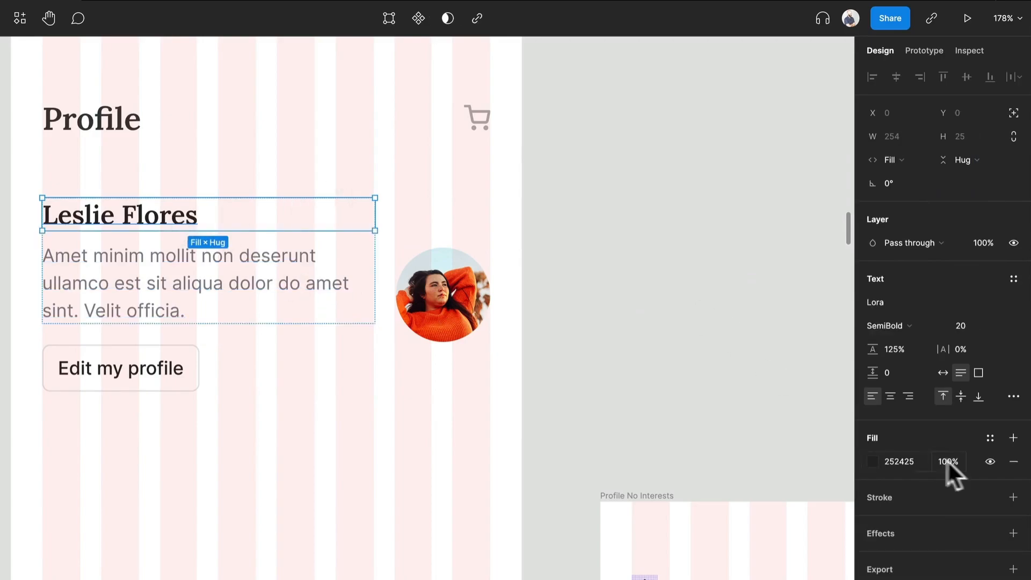
pyautogui.click(1013, 278)
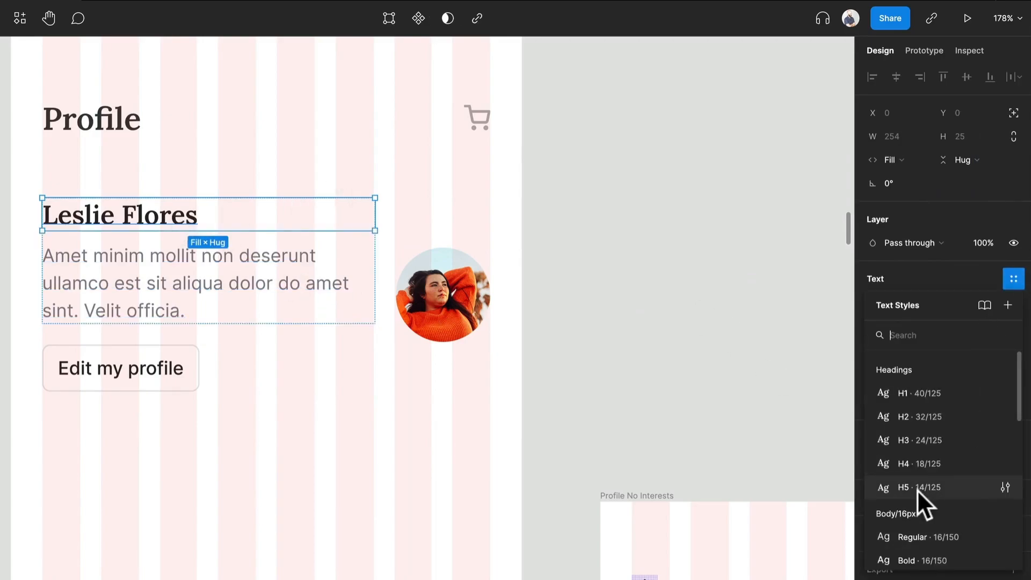
pyautogui.scroll(-2, 917, 490)
pyautogui.scroll(1, 923, 429)
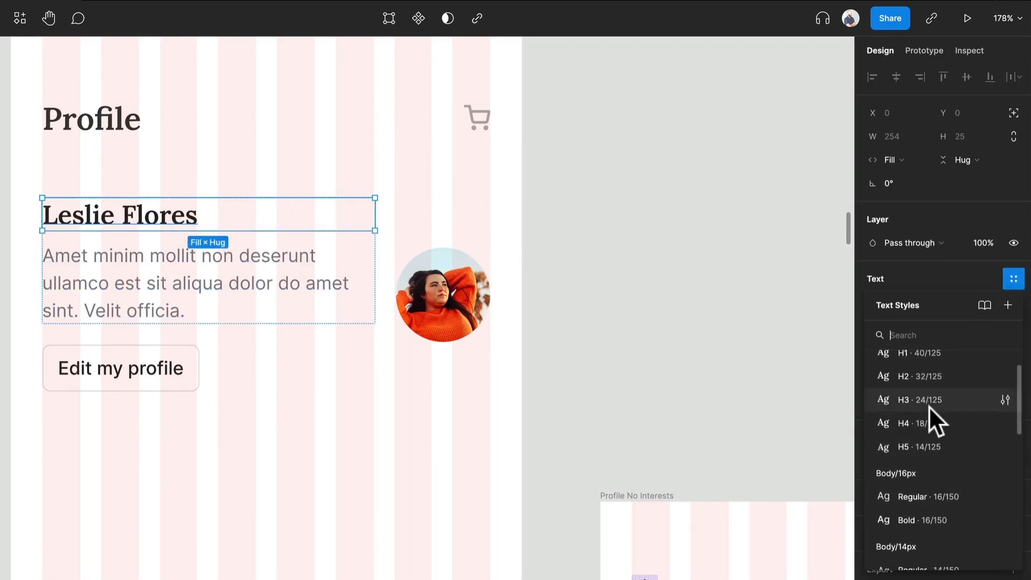
pyautogui.click(917, 426)
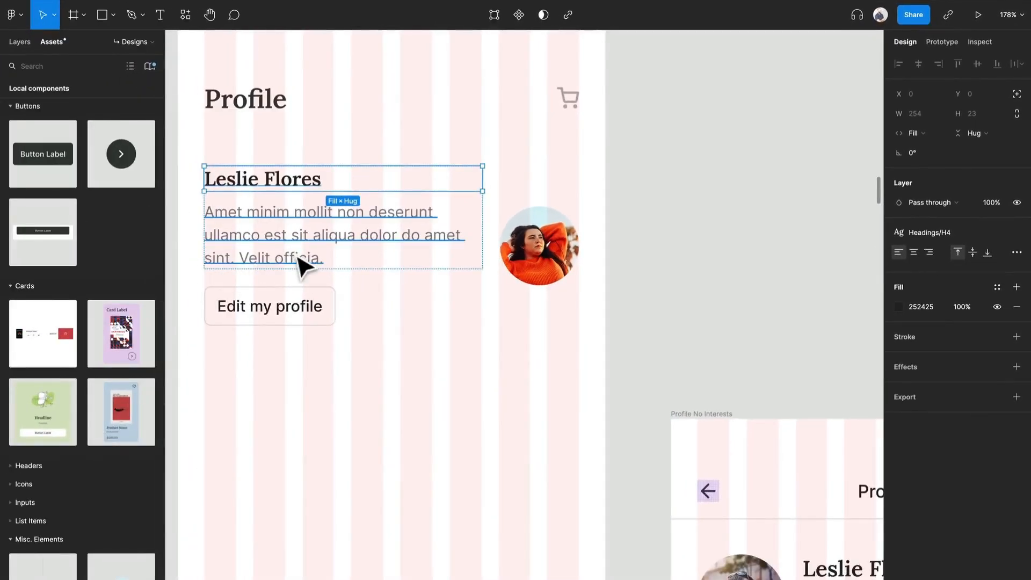
pyautogui.click(998, 289)
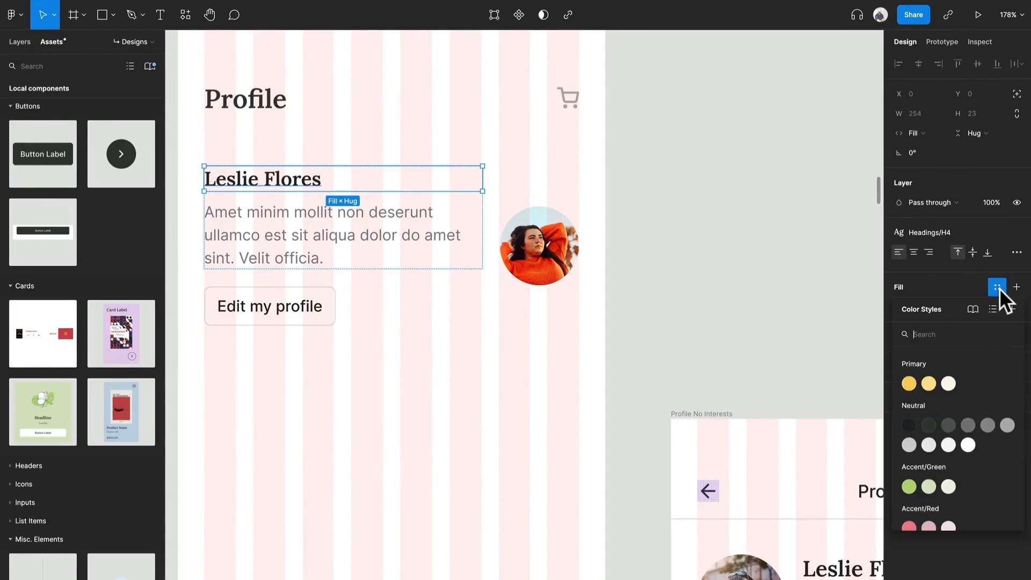
pyautogui.click(929, 438)
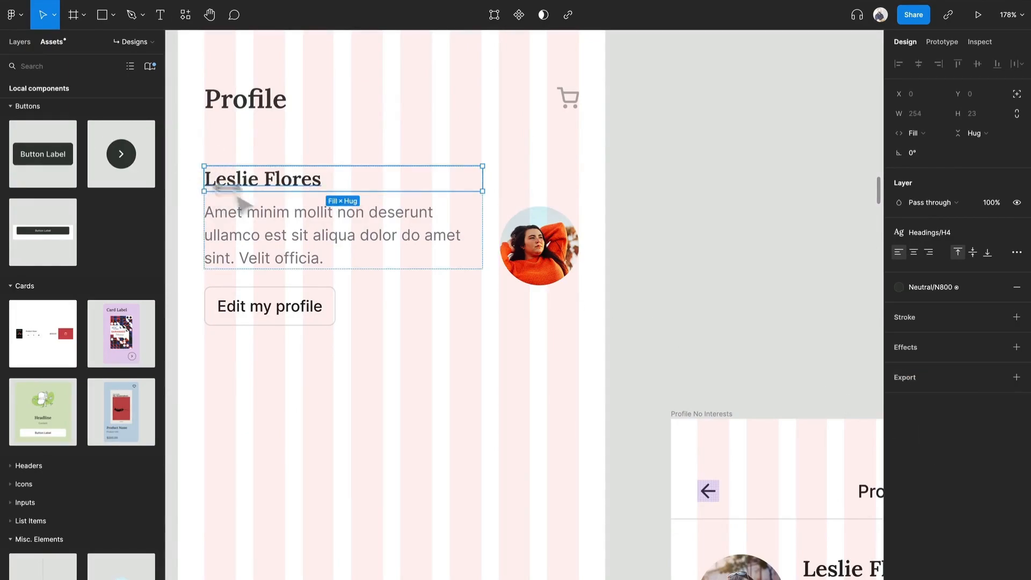
# Apply the Body/14px/Regular text style and the Neutral/N600 color style to the bio text.
pyautogui.click(265, 221)
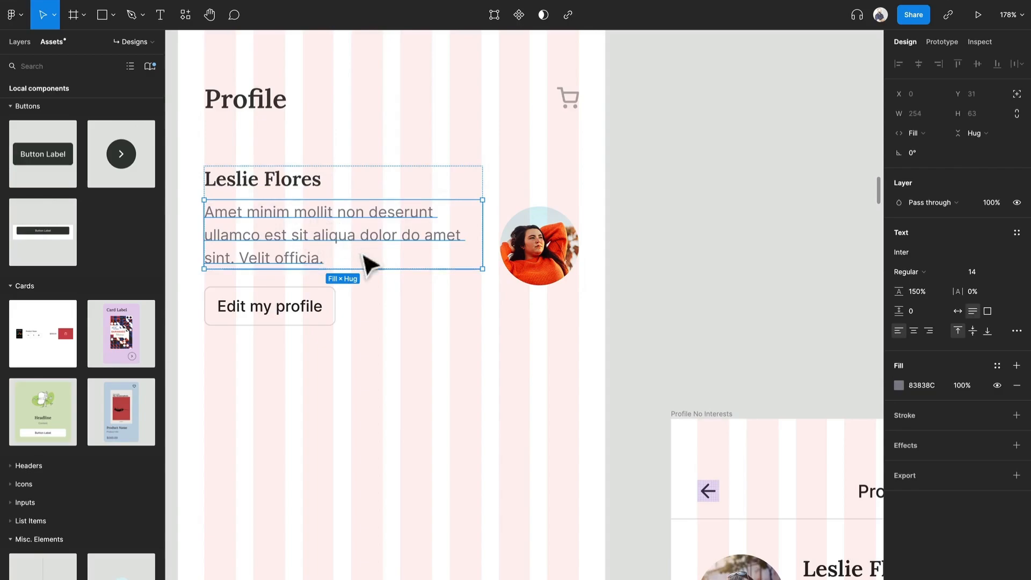
pyautogui.click(1016, 232)
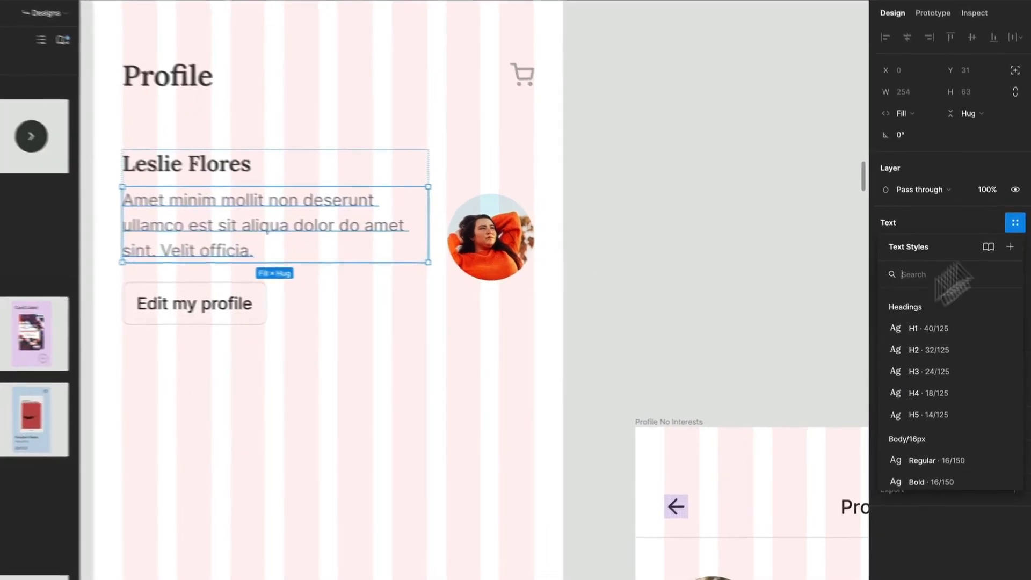
pyautogui.scroll(-5, 909, 397)
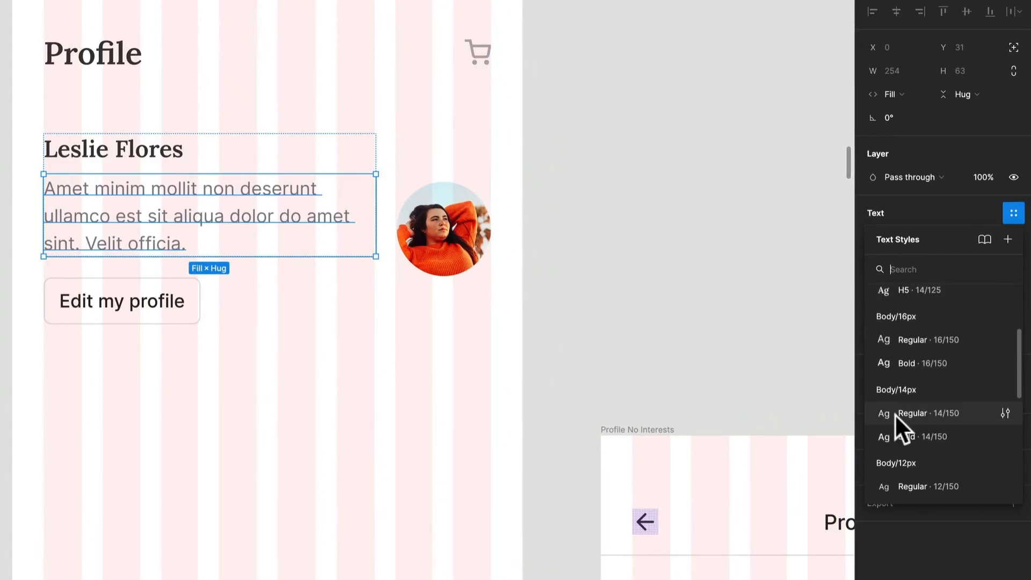
pyautogui.click(894, 414)
pyautogui.click(992, 278)
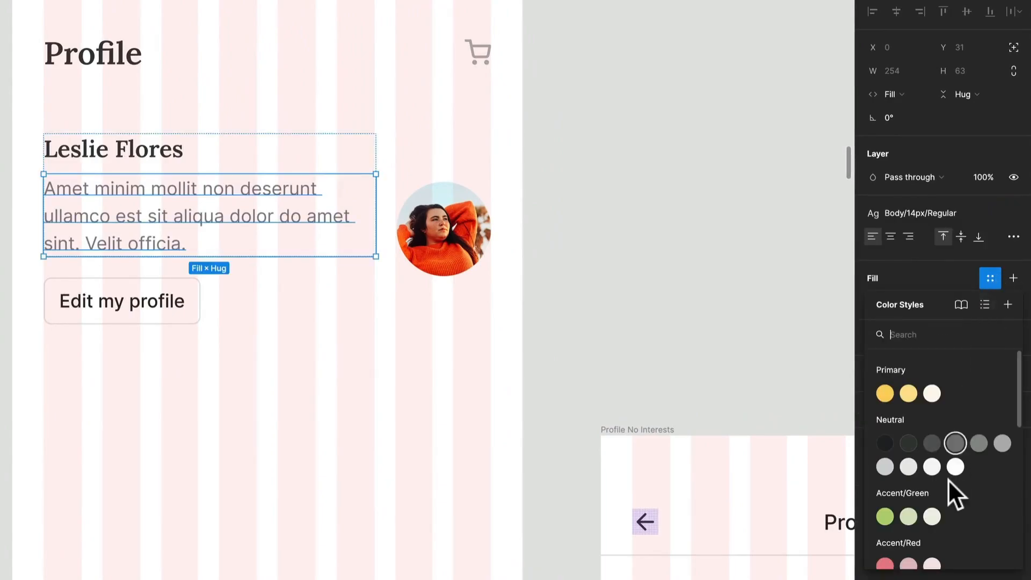
pyautogui.click(955, 444)
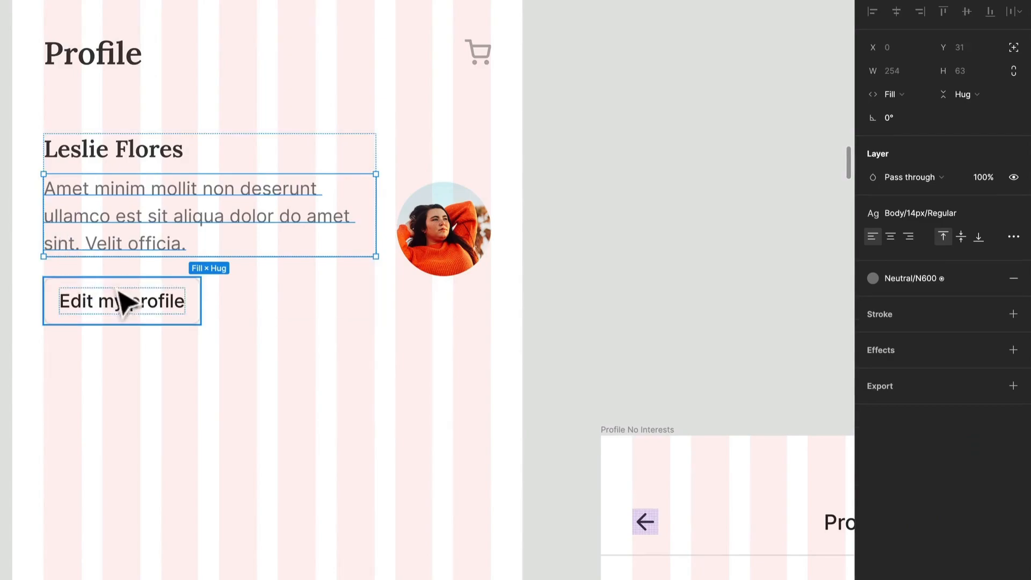
# Replace the Edit my profile button with the Create a wishlist button directly beneath the bio text.
pyautogui.scroll(-5, 92, 295)
pyautogui.scroll(-2, 232, 428)
pyautogui.click(215, 465)
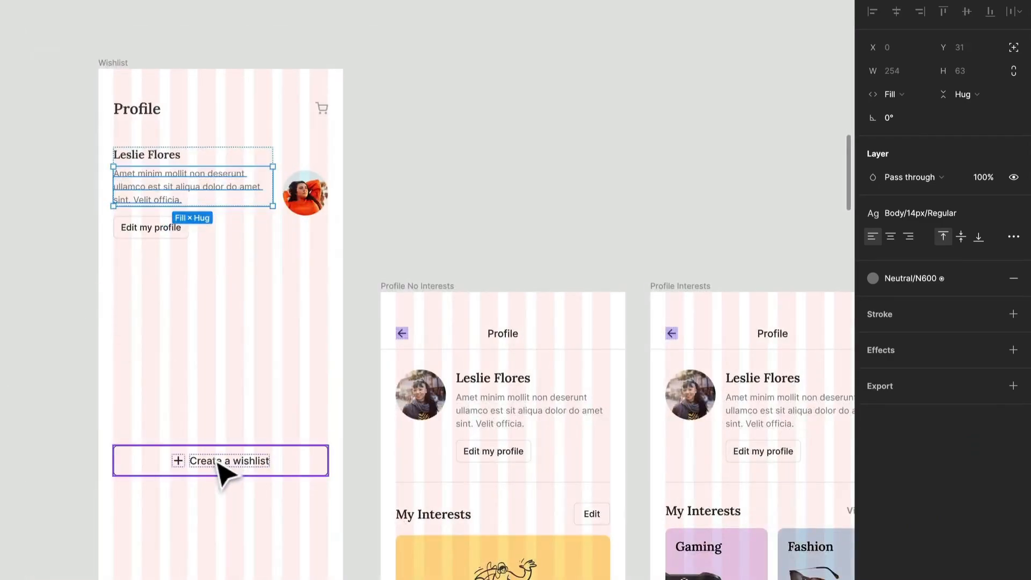
pyautogui.moveTo(198, 468)
pyautogui.mouseDown()
pyautogui.moveTo(201, 248)
pyautogui.moveTo(180, 203)
pyautogui.moveTo(180, 226)
pyautogui.moveTo(239, 230)
pyautogui.mouseUp()
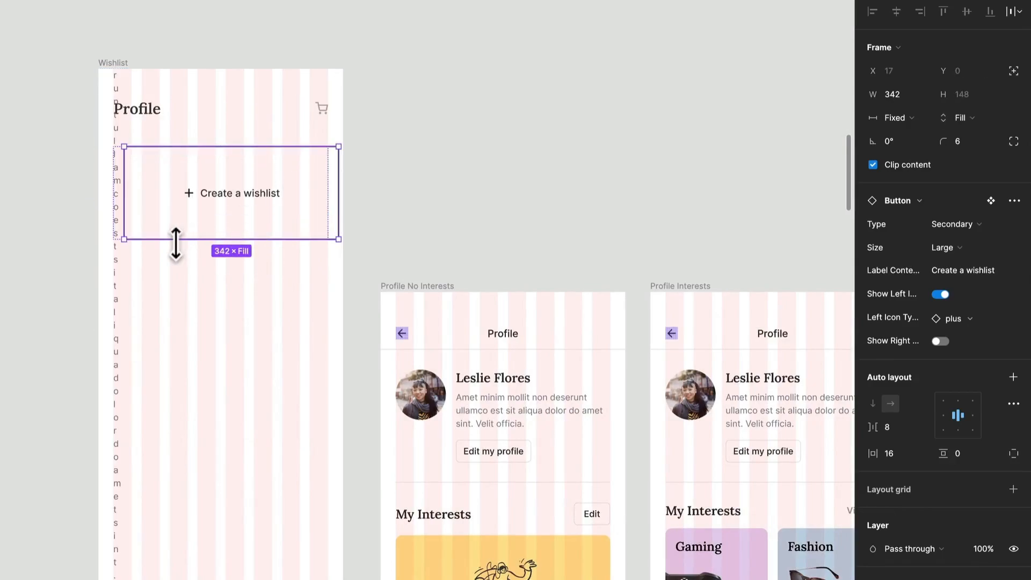
pyautogui.hotkey('ctrl', 'z')
pyautogui.moveTo(220, 479); pyautogui.dragTo(199, 229)
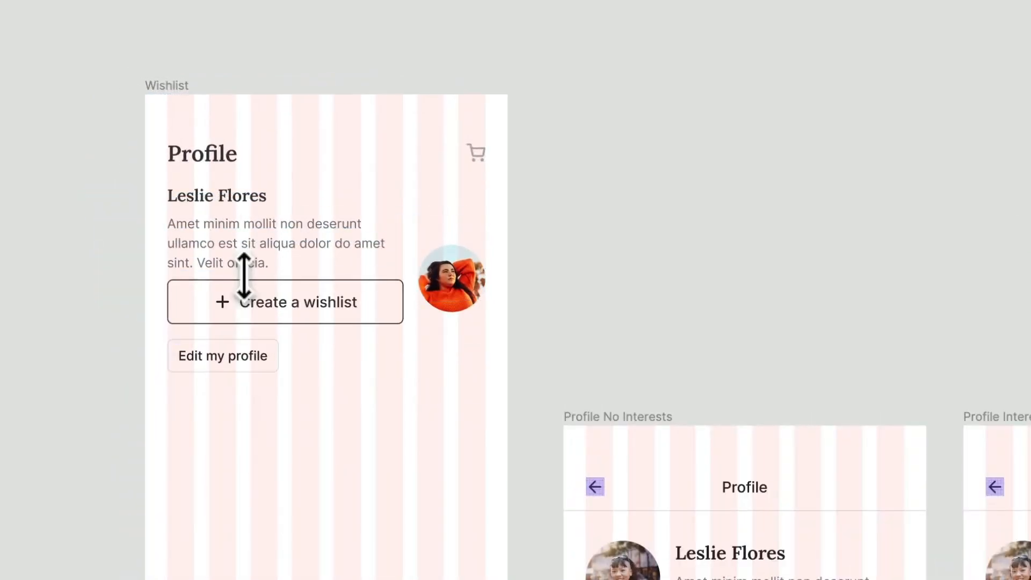
pyautogui.click(236, 359)
pyautogui.press('Delete')
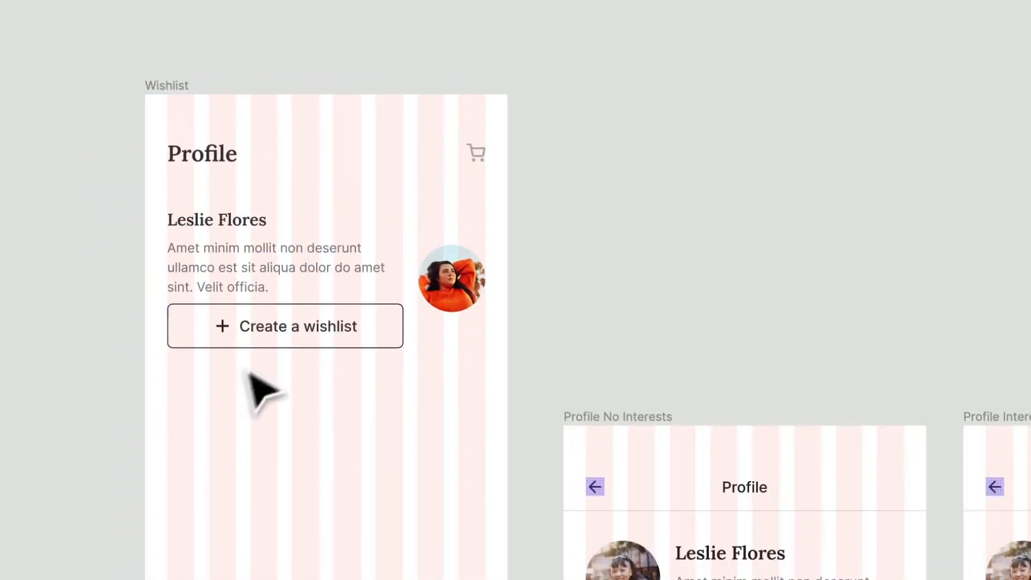
# Ungroup the outer Container in the Profile information Container and rename the remaining Frame 7 as Container.
pyautogui.click(274, 267)
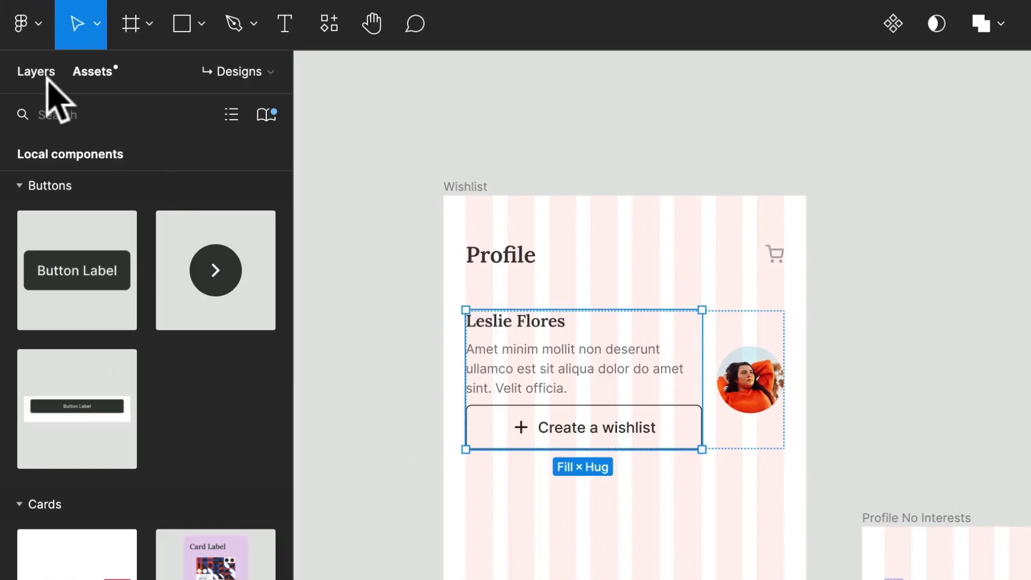
pyautogui.click(30, 75)
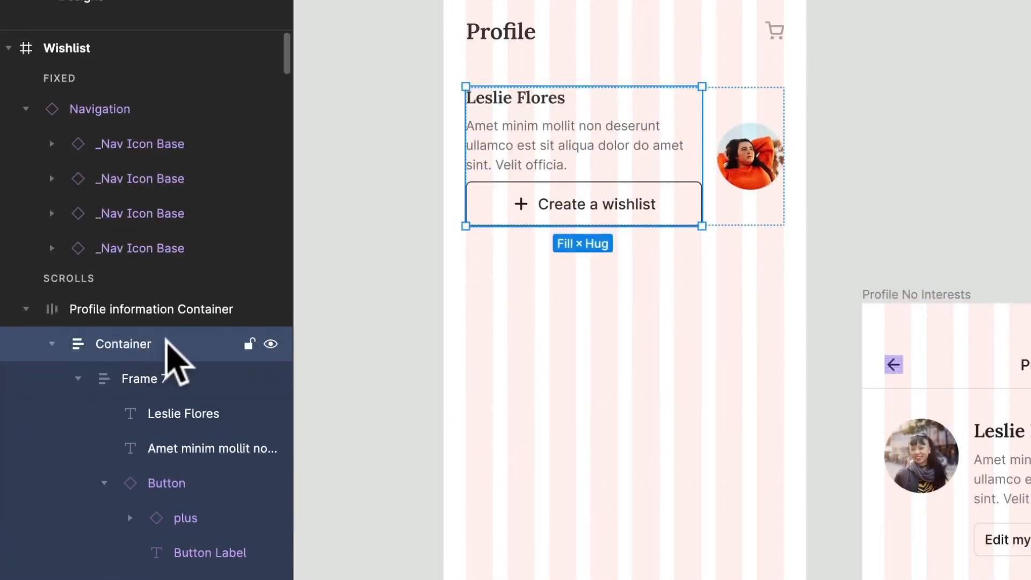
pyautogui.doubleClick(167, 517)
pyautogui.press('super+shift+g')
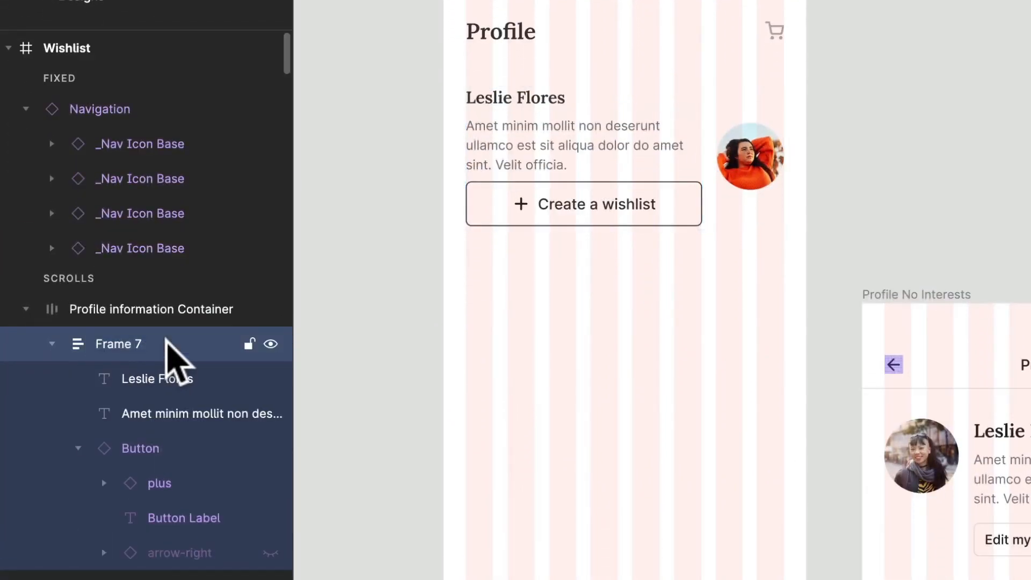
pyautogui.doubleClick(133, 349)
pyautogui.write('Container')
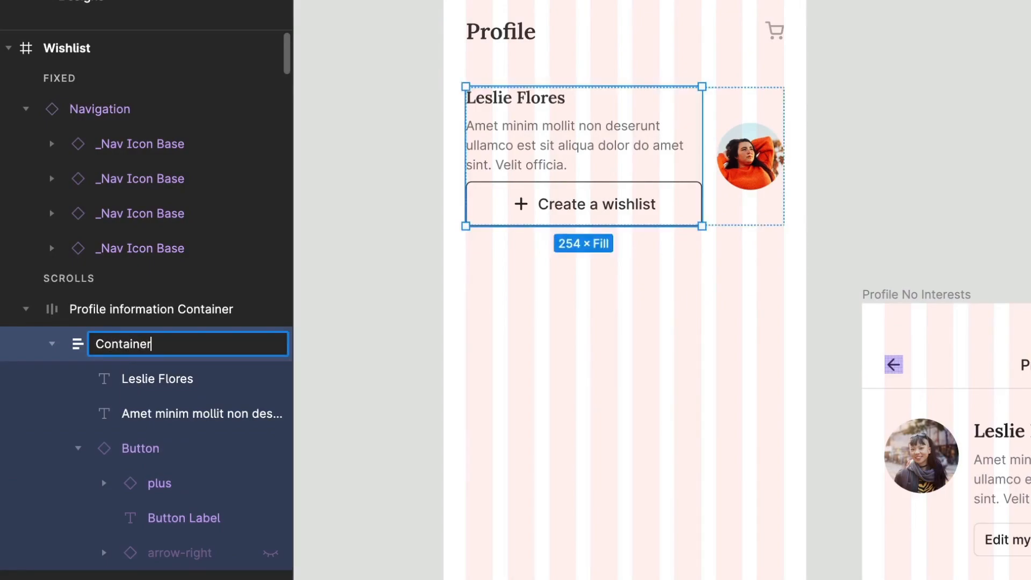
pyautogui.press('Return')
# Set the Size property of the Create a wishlist button to Small.
pyautogui.click(565, 204)
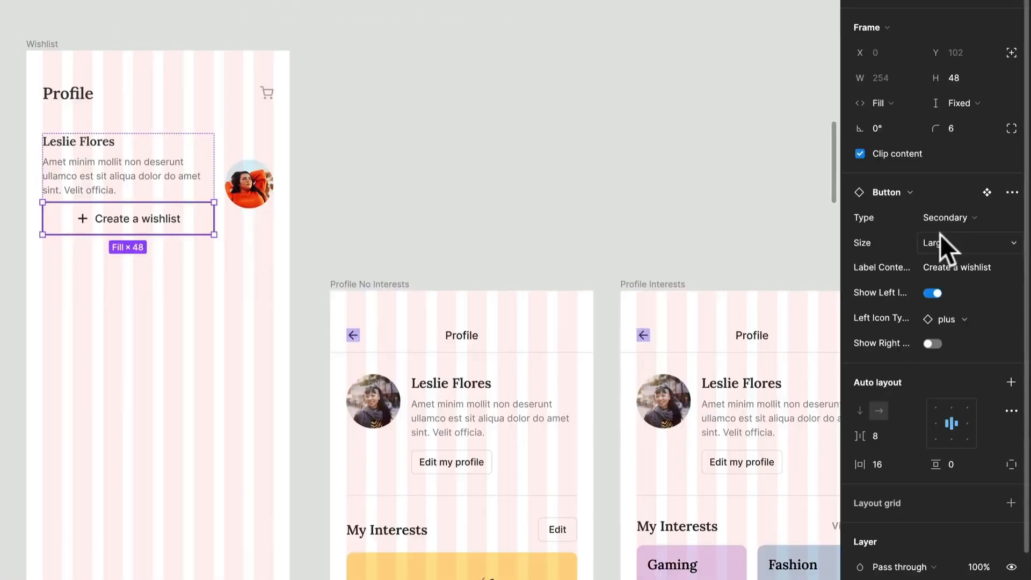
pyautogui.click(942, 234)
pyautogui.click(954, 257)
pyautogui.click(949, 215)
pyautogui.click(950, 210)
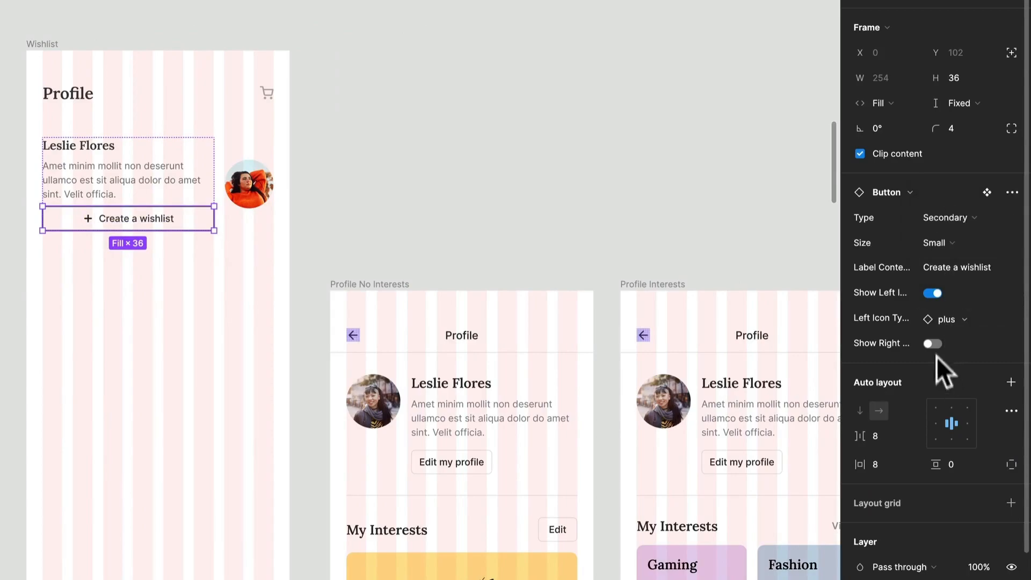
# Turn off the button's left icon and set its horizontal resizing to Hug contents.
pyautogui.click(929, 293)
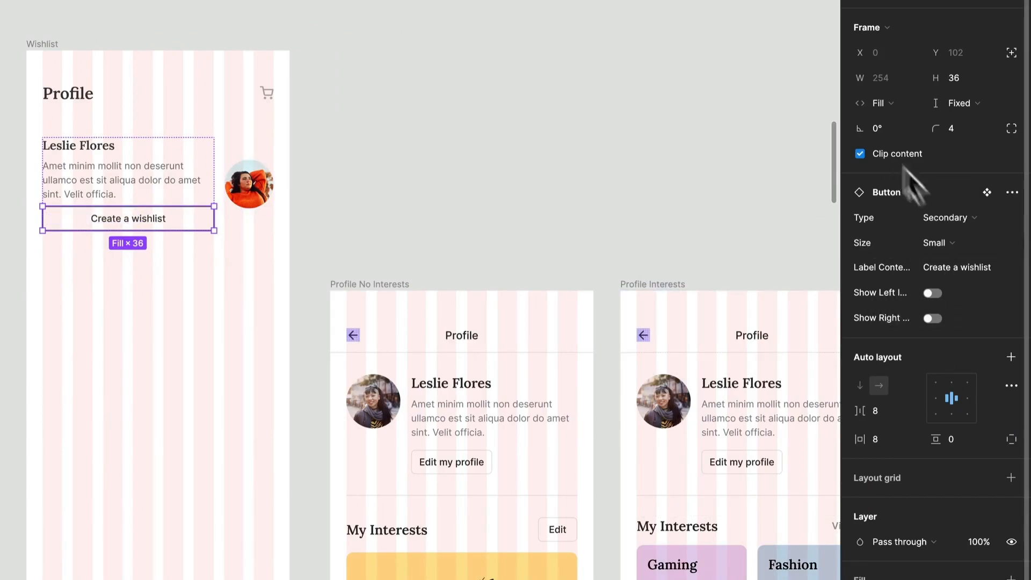
pyautogui.click(889, 100)
pyautogui.click(906, 81)
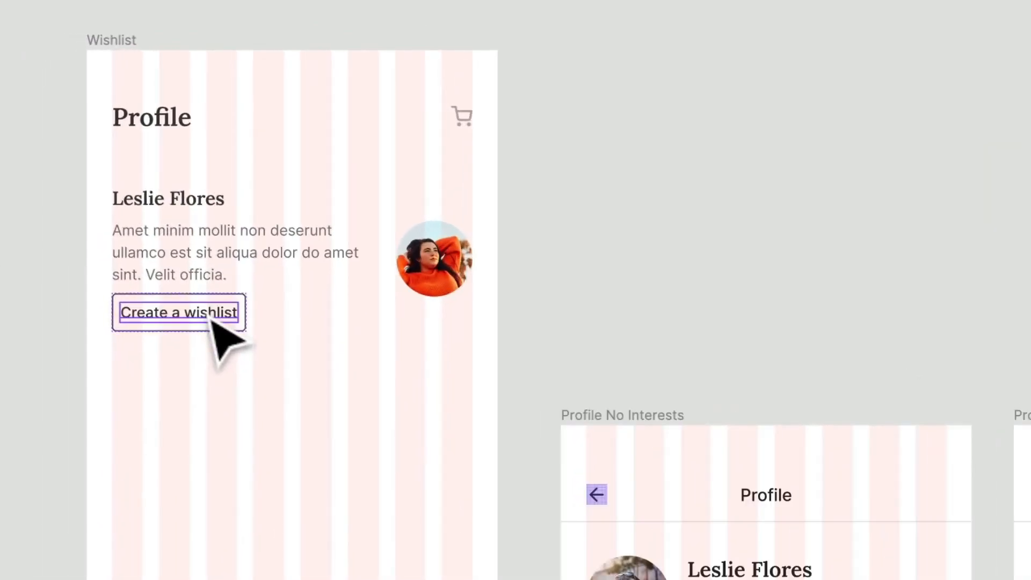
# Change the label of the Create a wishlist button to "Edit".
pyautogui.doubleClick(103, 217)
pyautogui.write('Edi')
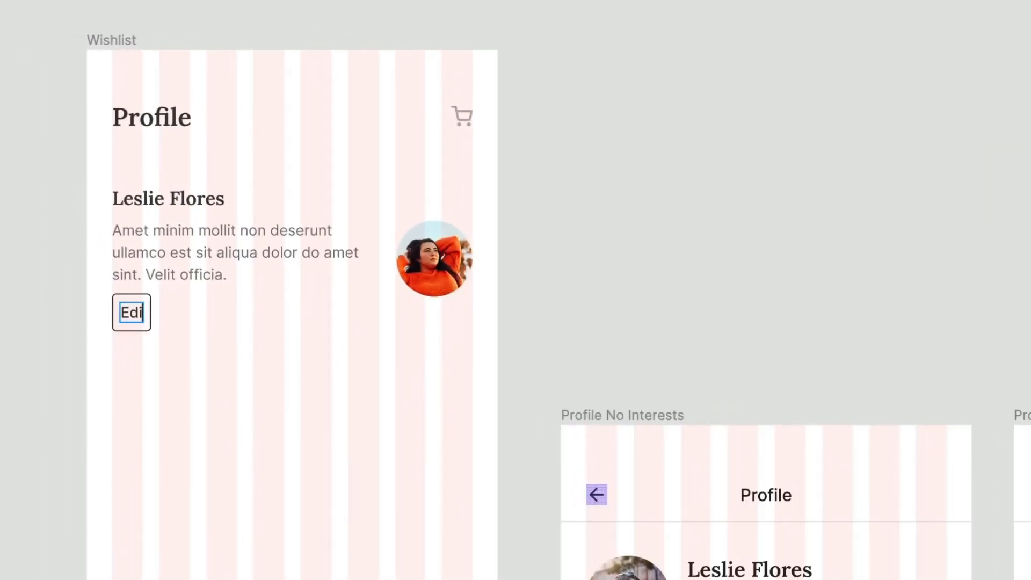
pyautogui.click(101, 448)
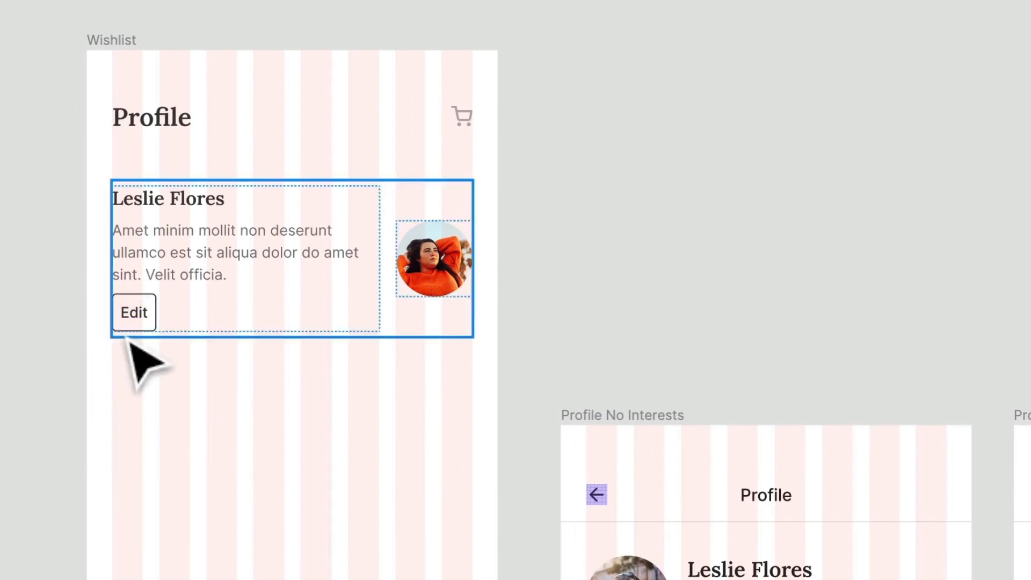
# Set the Edit button's horizontal padding to 16.
pyautogui.click(143, 318)
pyautogui.doubleClick(144, 318)
pyautogui.click(142, 317)
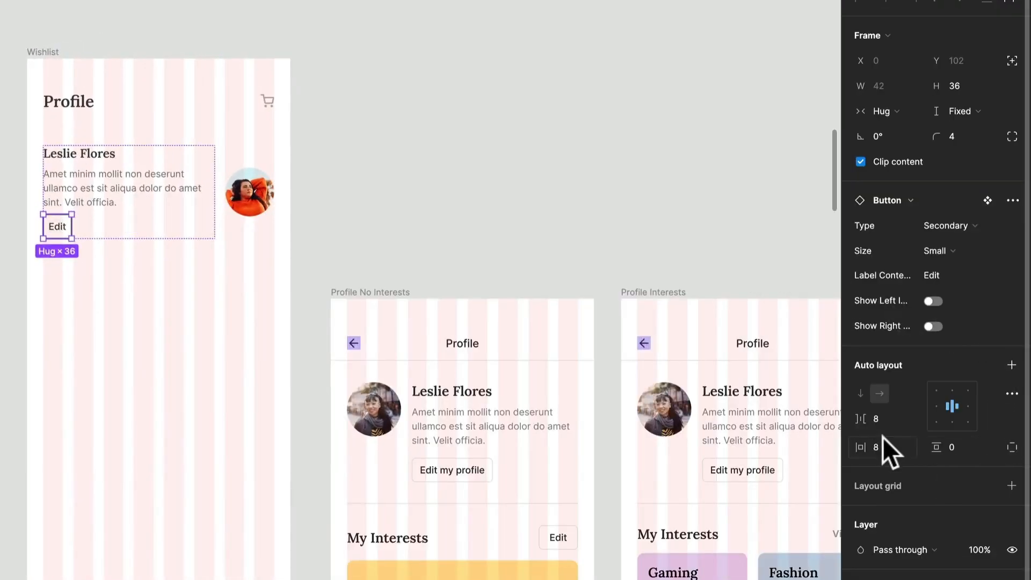
pyautogui.write('16')
pyautogui.press('Return')
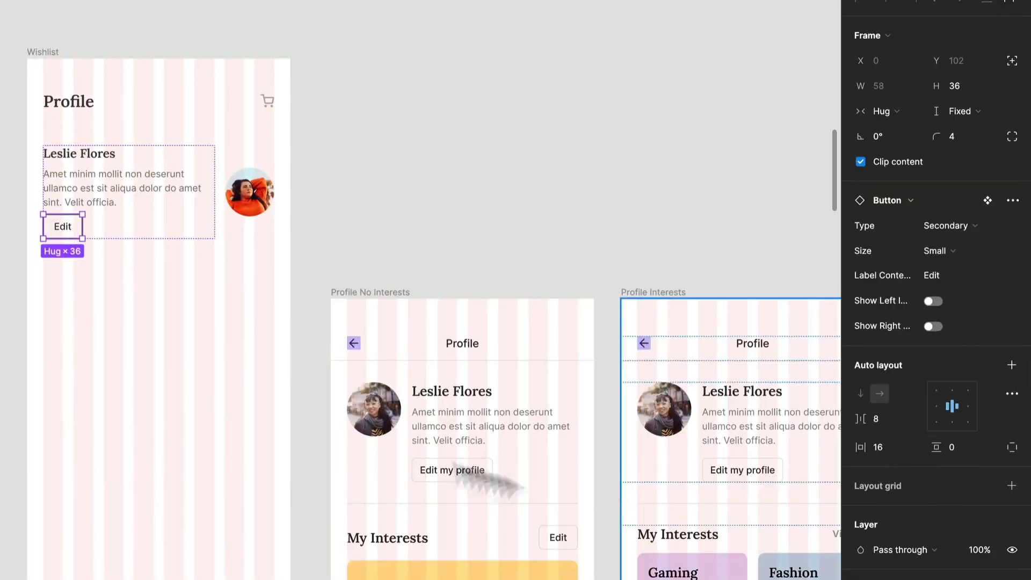
# Set the profile information container's vertical resizing to Hug contents and vertical padding to 16, and move it up to Y 94.
pyautogui.click(86, 386)
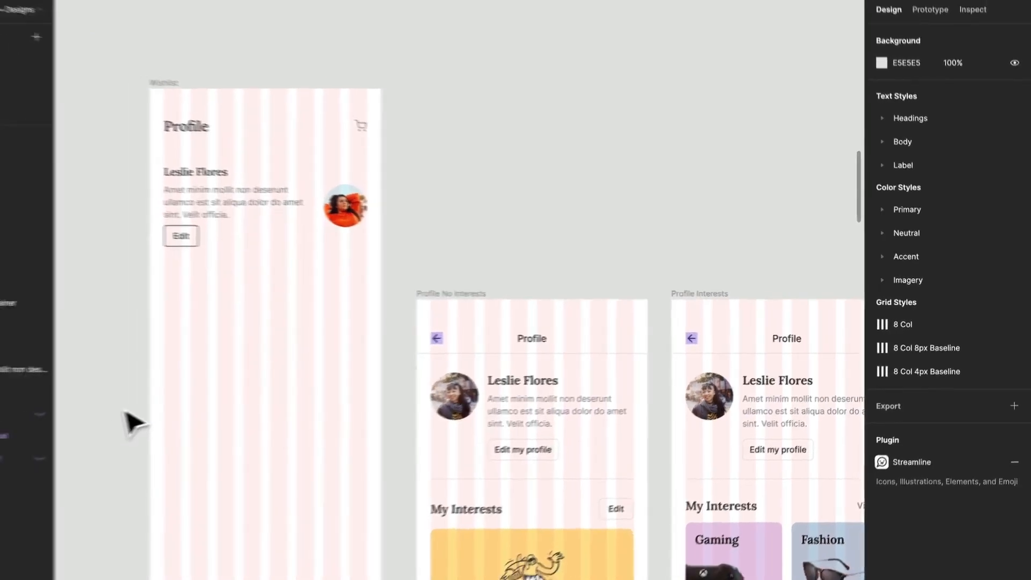
pyautogui.click(326, 245)
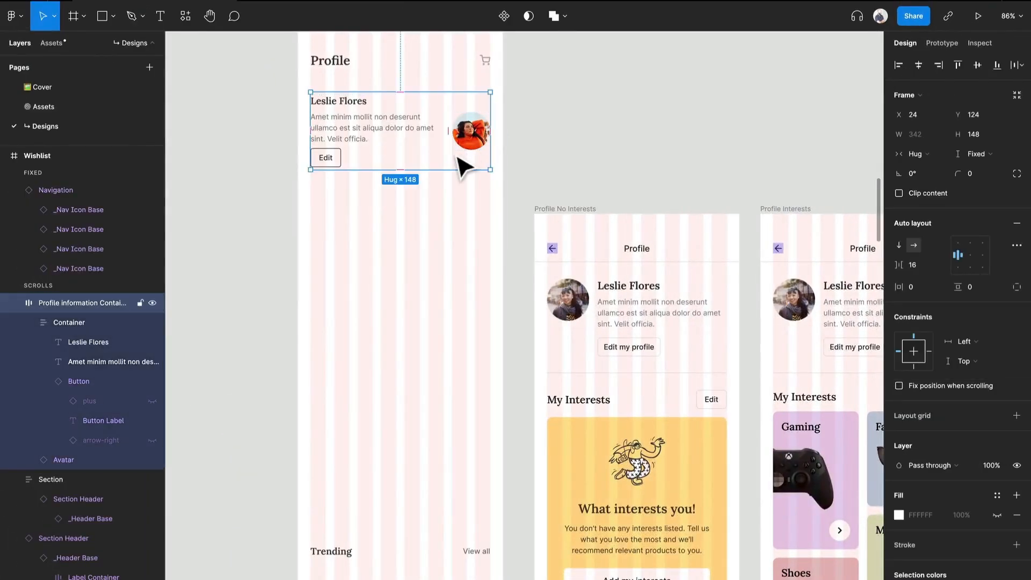
pyautogui.click(975, 154)
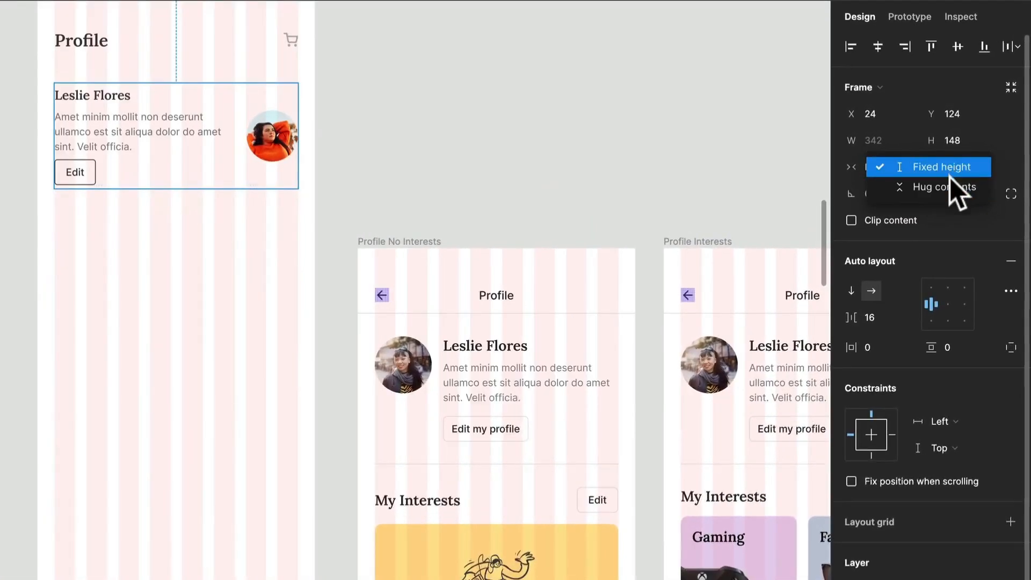
pyautogui.click(948, 180)
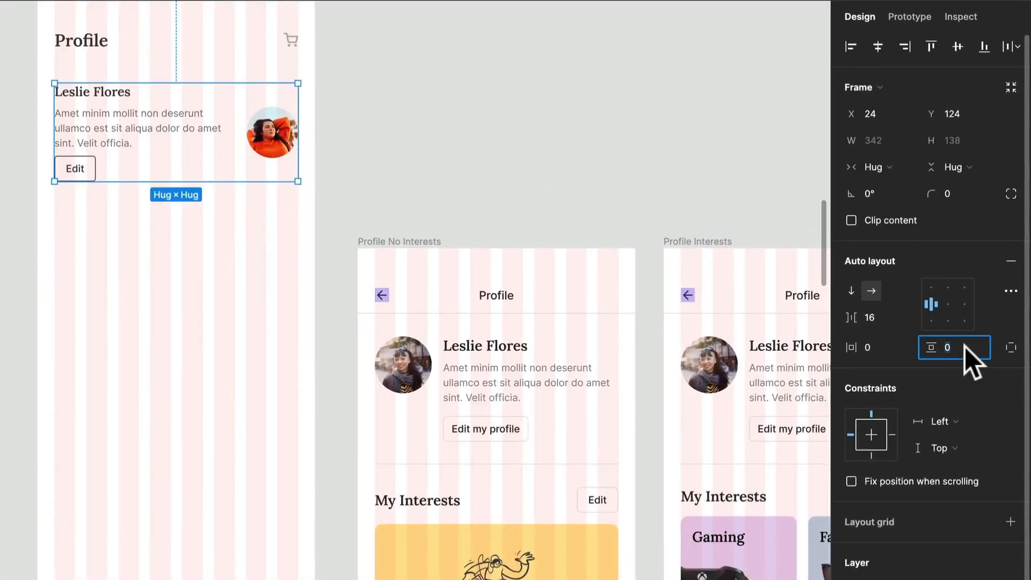
pyautogui.write('16')
pyautogui.press('Return')
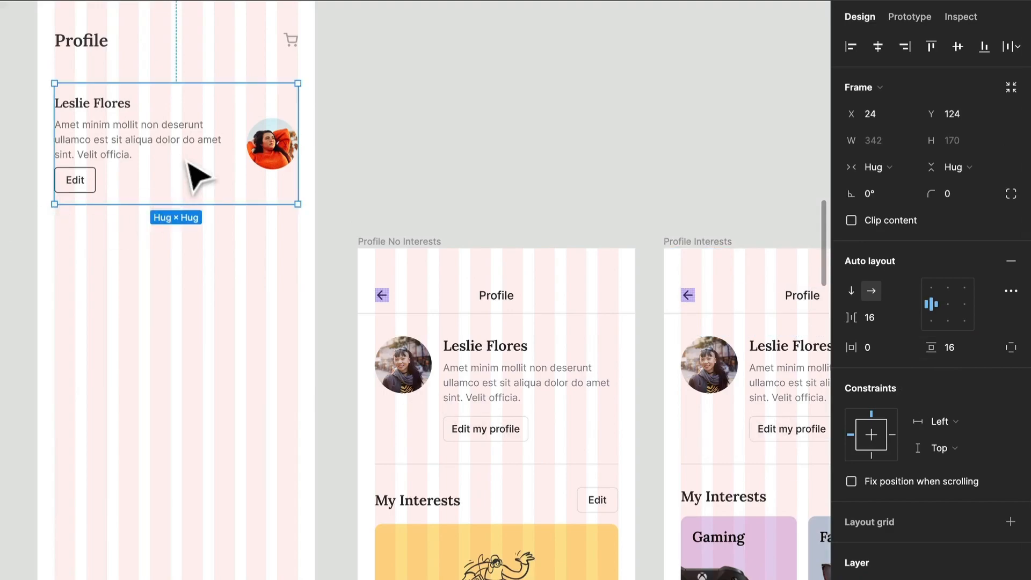
pyautogui.moveTo(187, 145); pyautogui.dragTo(186, 132)
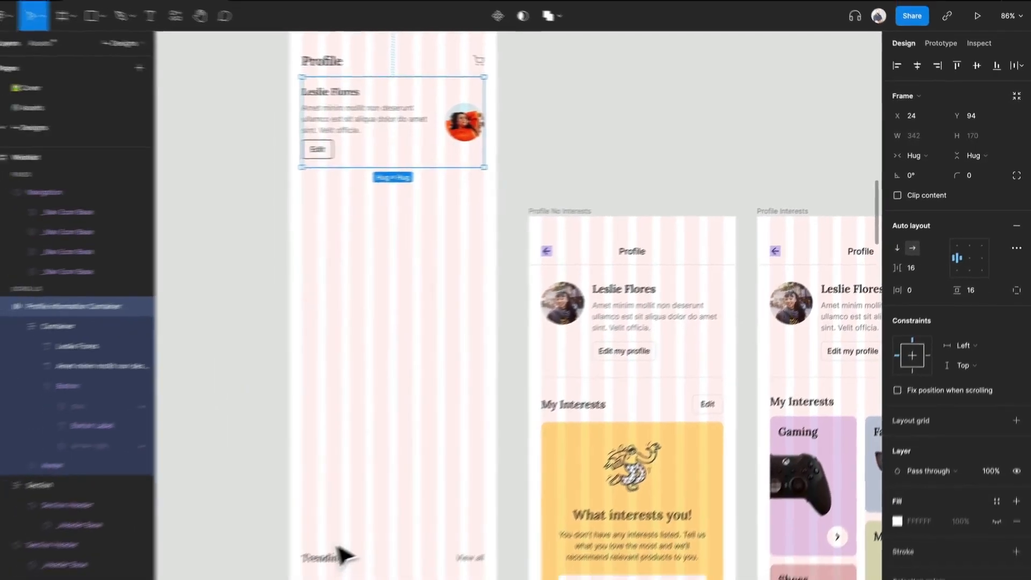
# Move the Trending section directly beneath the profile information container and change its heading to "Orders".
pyautogui.moveTo(340, 545)
pyautogui.mouseDown()
pyautogui.moveTo(349, 229)
pyautogui.moveTo(362, 197)
pyautogui.moveTo(346, 167)
pyautogui.mouseUp()
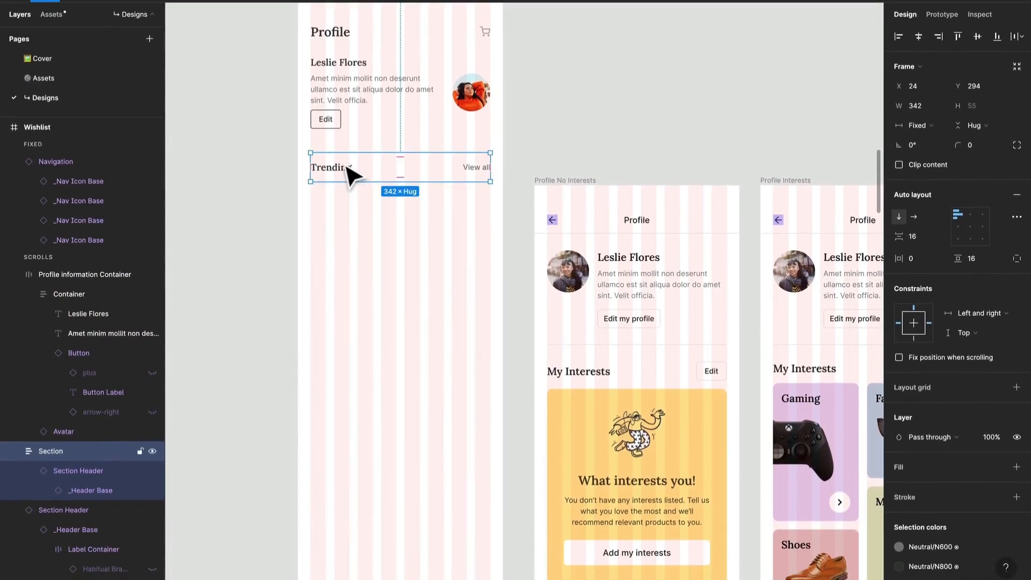
pyautogui.doubleClick(344, 168)
pyautogui.doubleClick(344, 168)
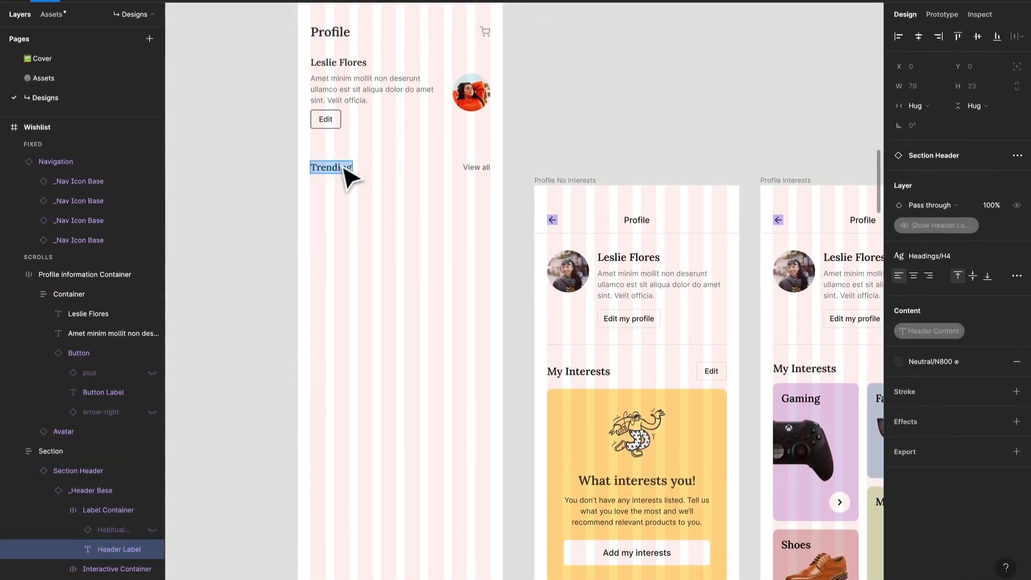
pyautogui.write('Orders')
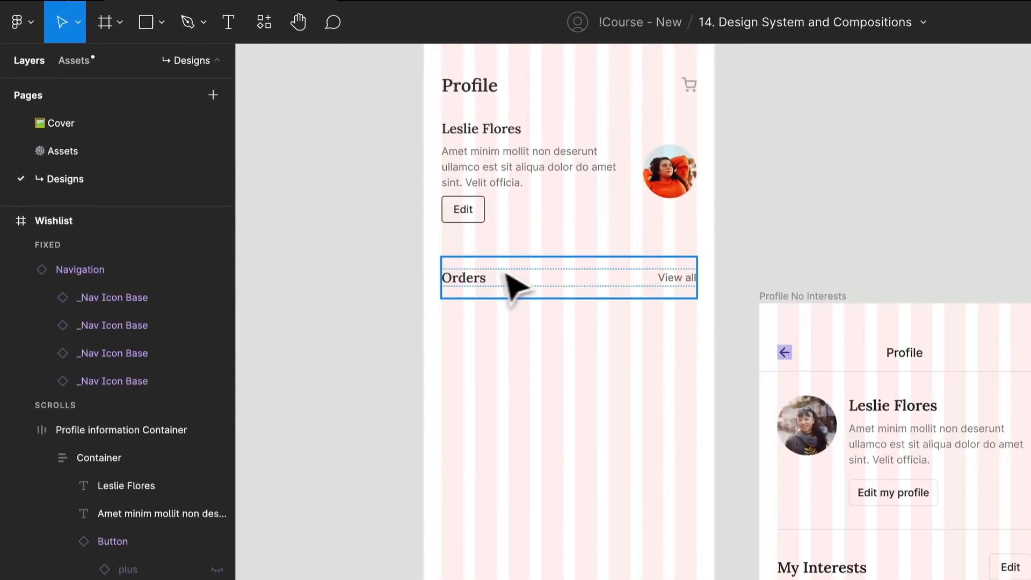
pyautogui.moveTo(511, 279); pyautogui.dragTo(512, 255)
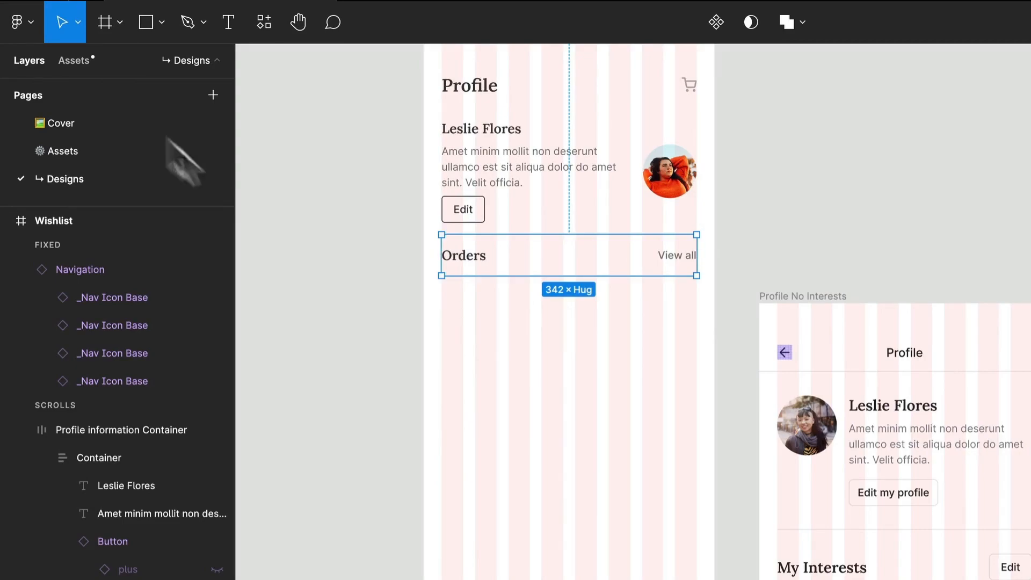
# Insert a Product Card component over the Orders section and set its Type property to Order.
pyautogui.click(80, 61)
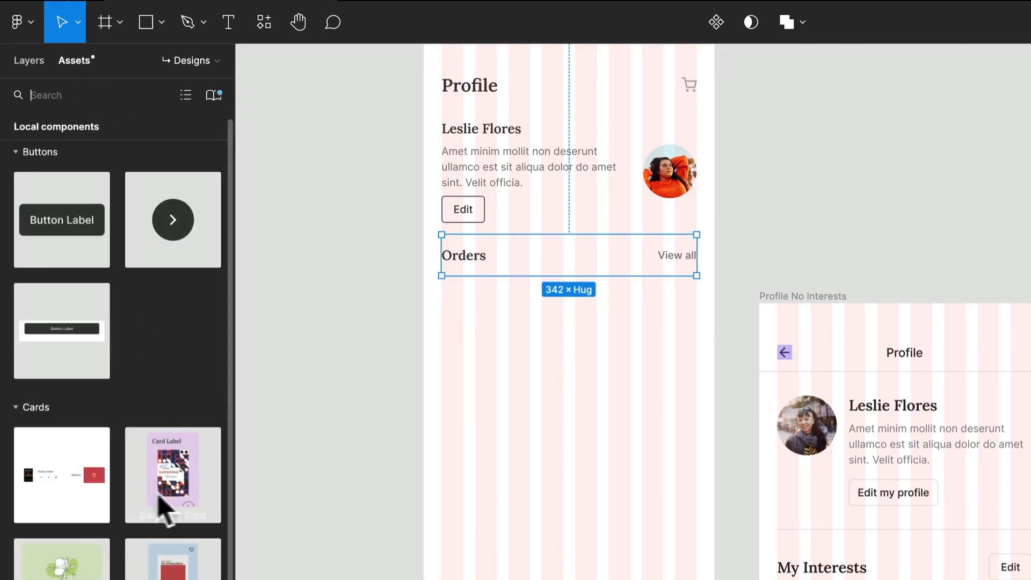
pyautogui.moveTo(180, 556); pyautogui.dragTo(580, 341)
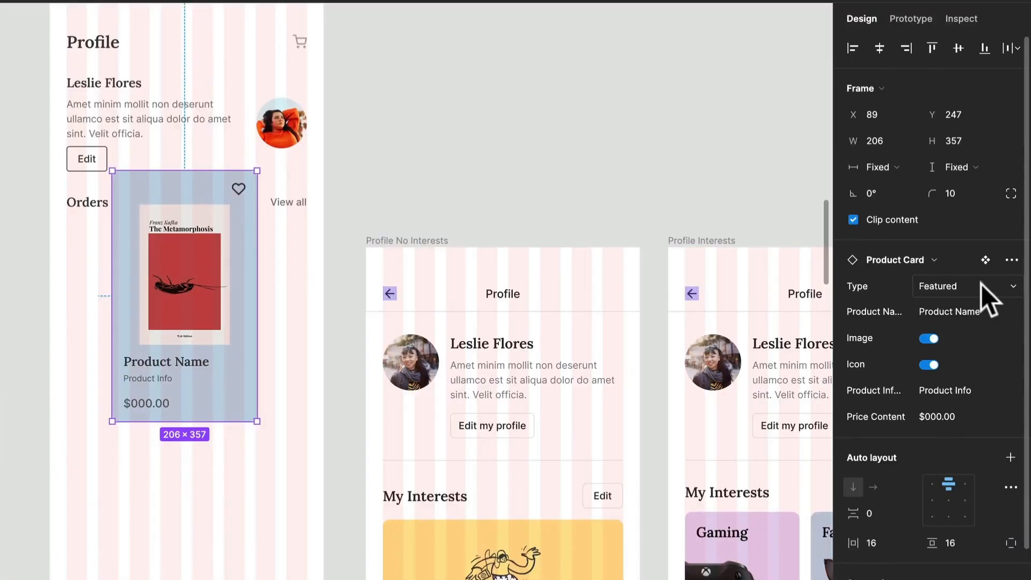
pyautogui.click(981, 285)
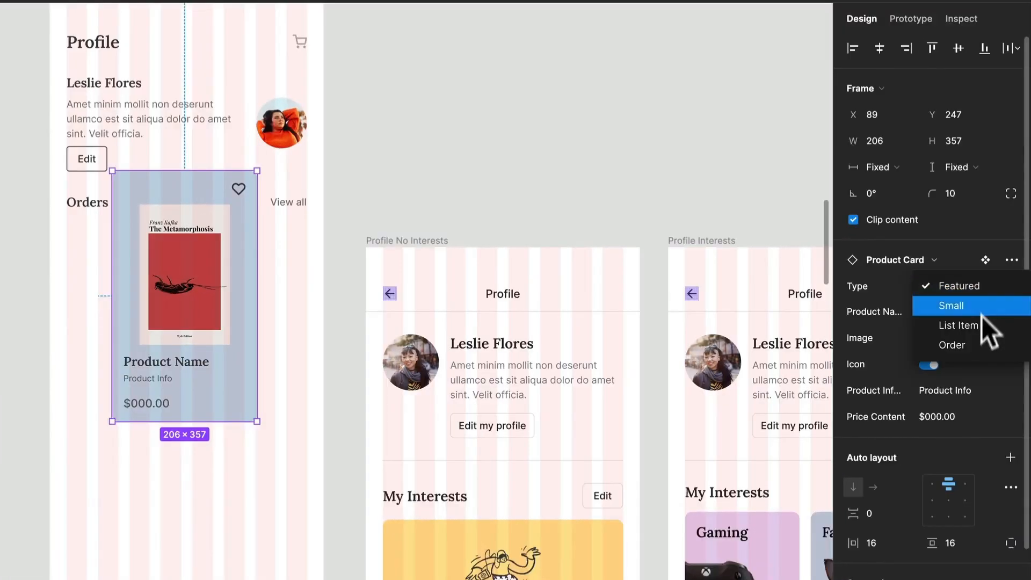
pyautogui.click(979, 350)
# Place the order card inside the Orders section beneath its heading and set its horizontal resizing to Fill container.
pyautogui.moveTo(267, 230); pyautogui.dragTo(163, 220)
pyautogui.click(880, 163)
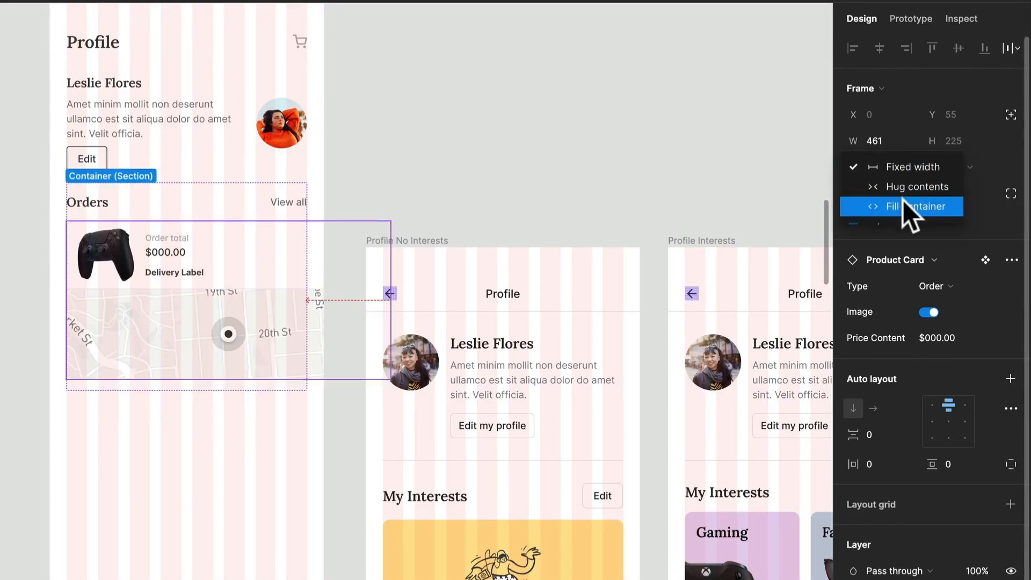
pyautogui.click(903, 204)
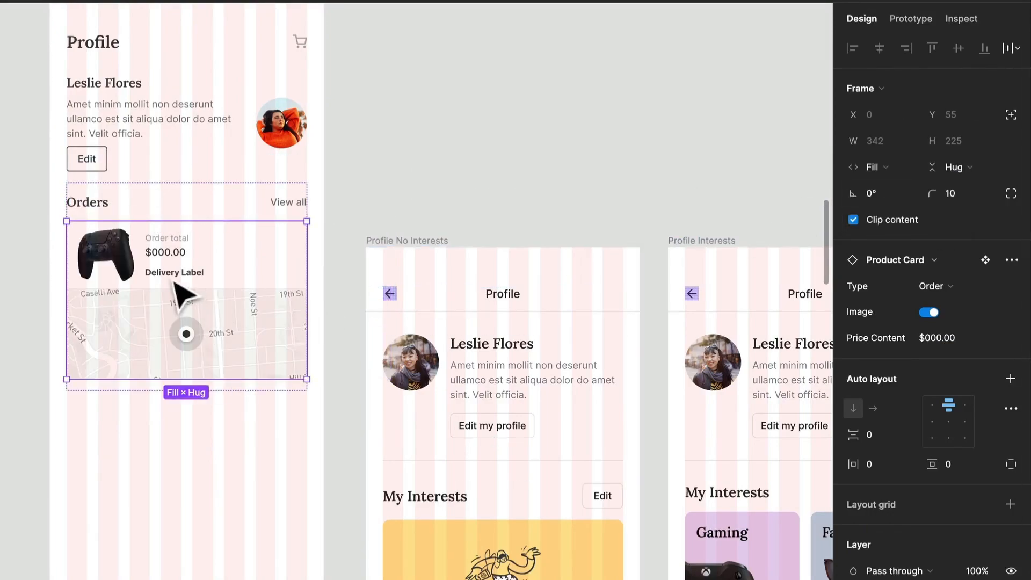
# Change the delivery label on the order card to "Arriving today".
pyautogui.scroll(5, 188, 247)
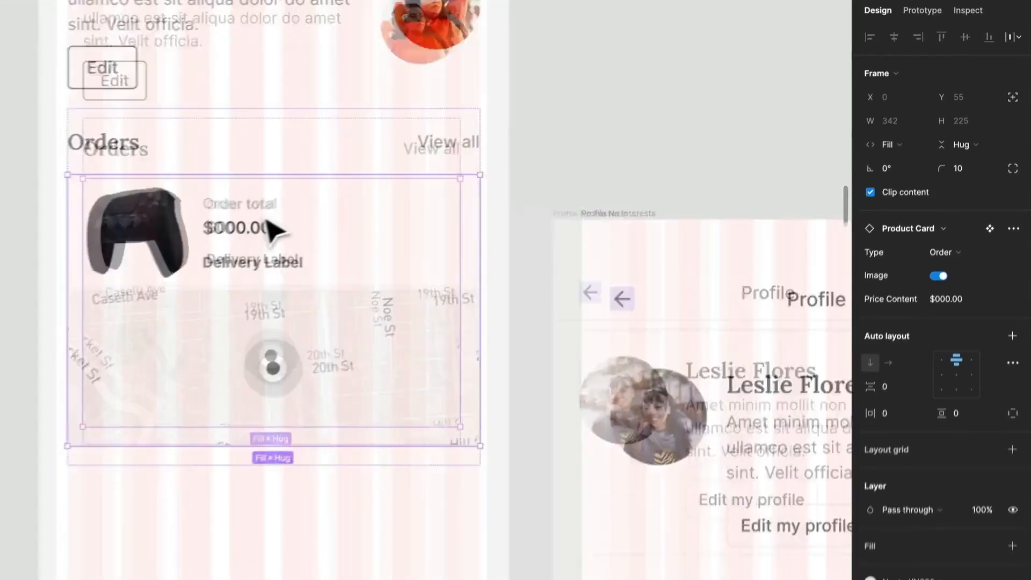
pyautogui.doubleClick(187, 273)
pyautogui.doubleClick(188, 273)
pyautogui.doubleClick(285, 267)
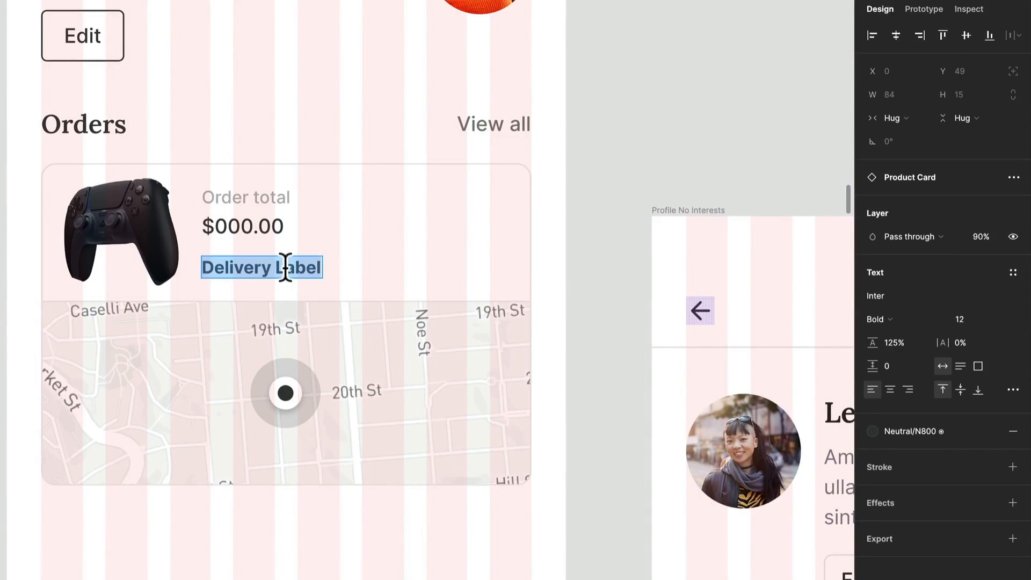
pyautogui.write('On')
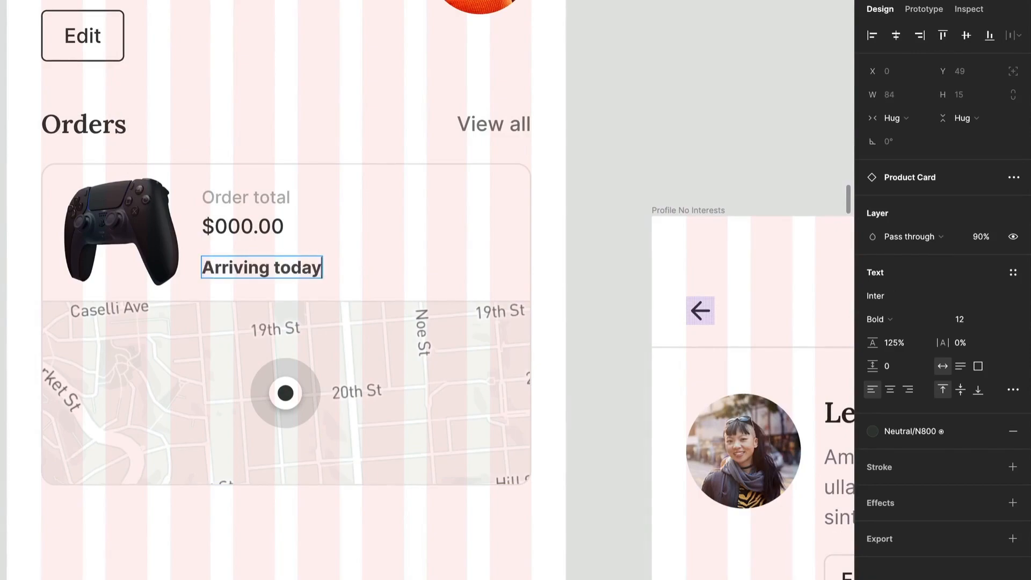
pyautogui.click(198, 545)
pyautogui.click(198, 545)
# Duplicate the Orders section and place the copy directly beneath the original at Y 560.
pyautogui.scroll(-5, 198, 547)
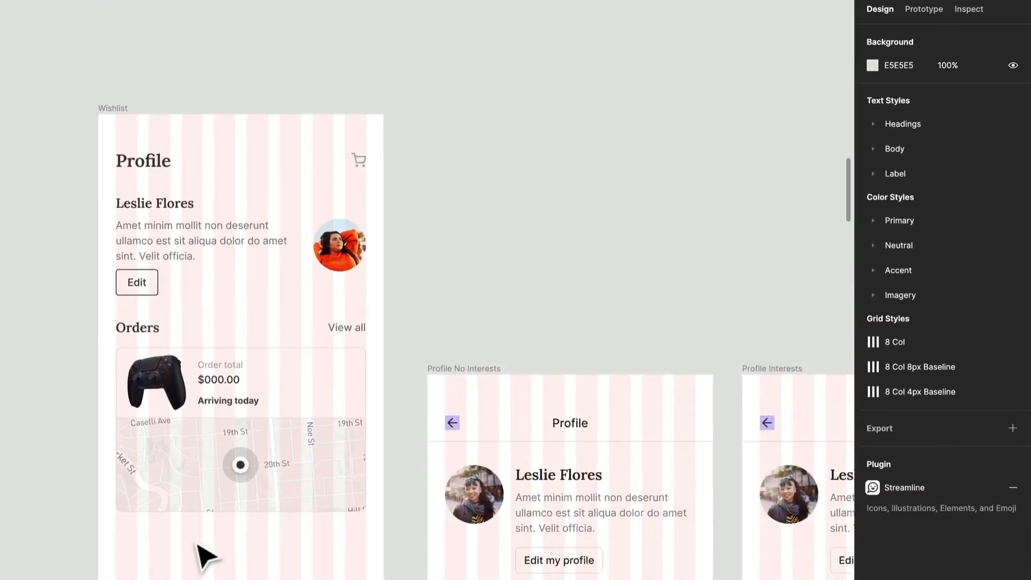
pyautogui.scroll(-2, 198, 547)
pyautogui.hscroll(-1, 198, 546)
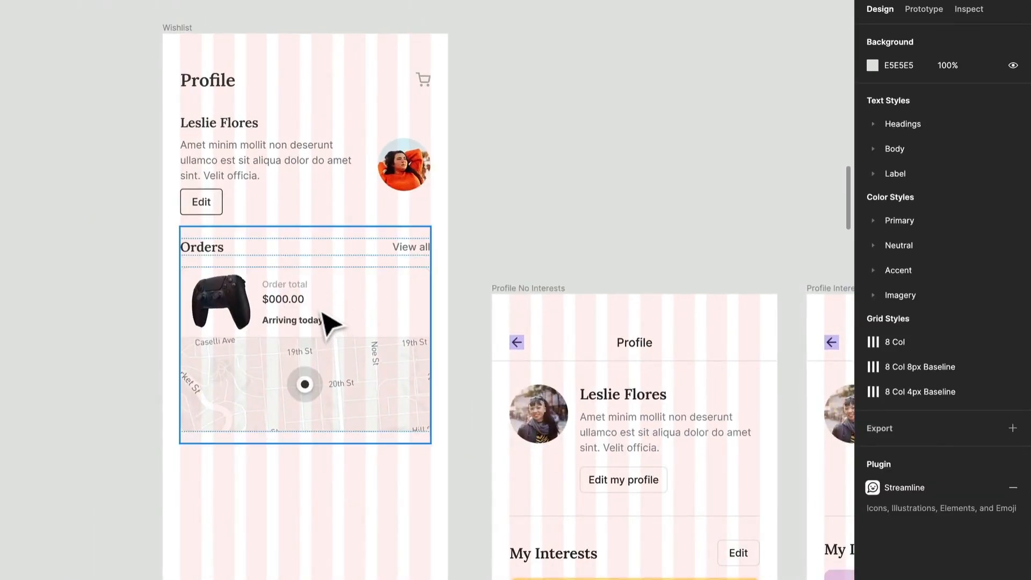
pyautogui.scroll(-3, 301, 340)
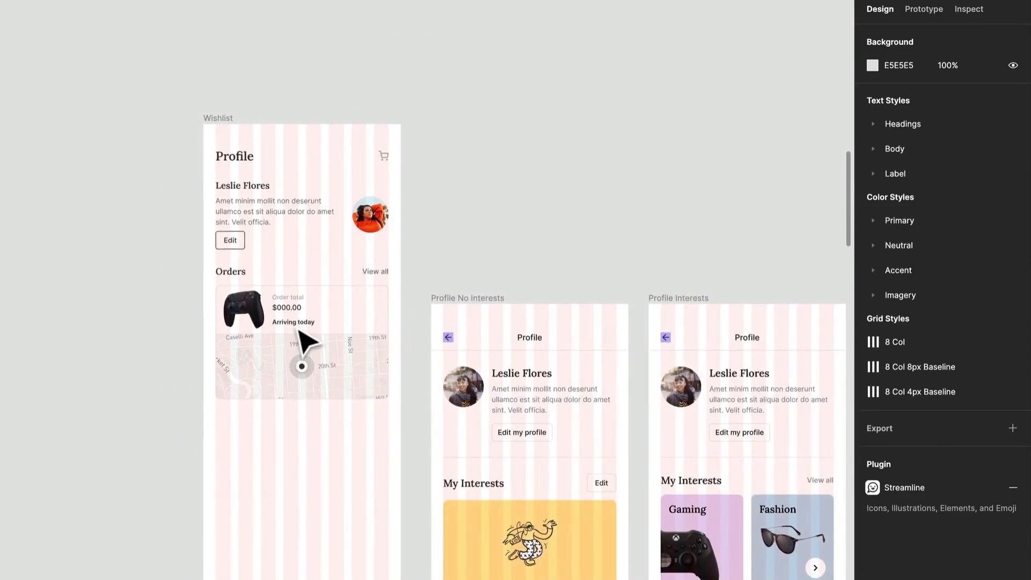
pyautogui.scroll(-1, 299, 331)
pyautogui.scroll(-3, 299, 331)
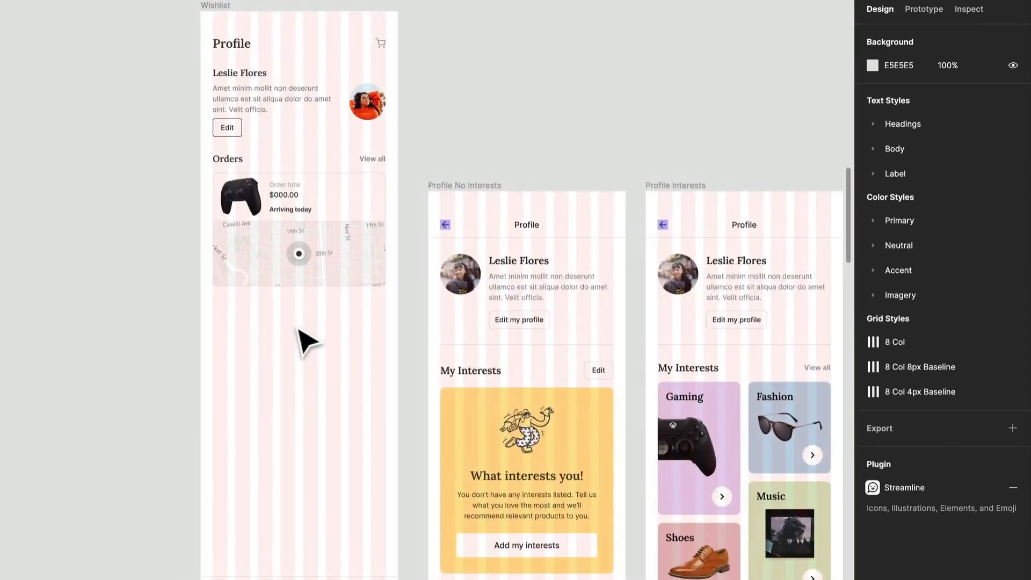
pyautogui.click(377, 190)
pyautogui.moveTo(377, 190); pyautogui.dragTo(360, 337)
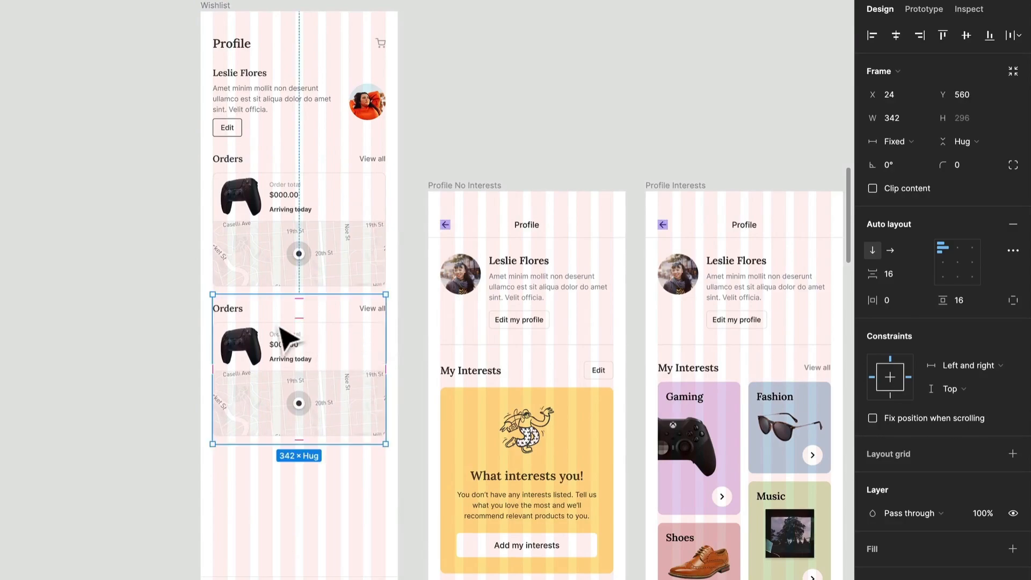
# Change the duplicated section's heading to "Interests" and delete the order card from it.
pyautogui.doubleClick(227, 309)
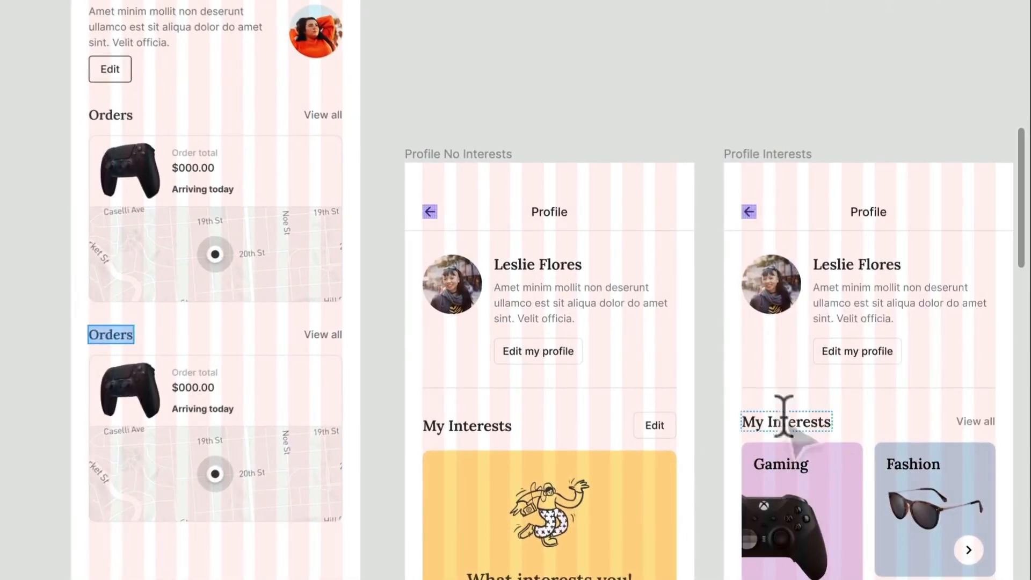
pyautogui.write('My')
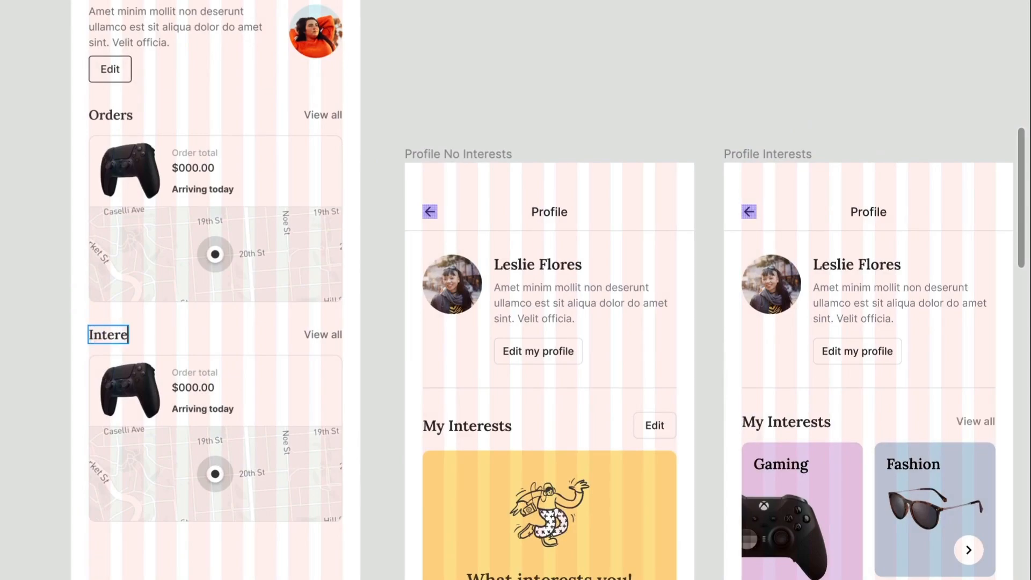
pyautogui.click(223, 478)
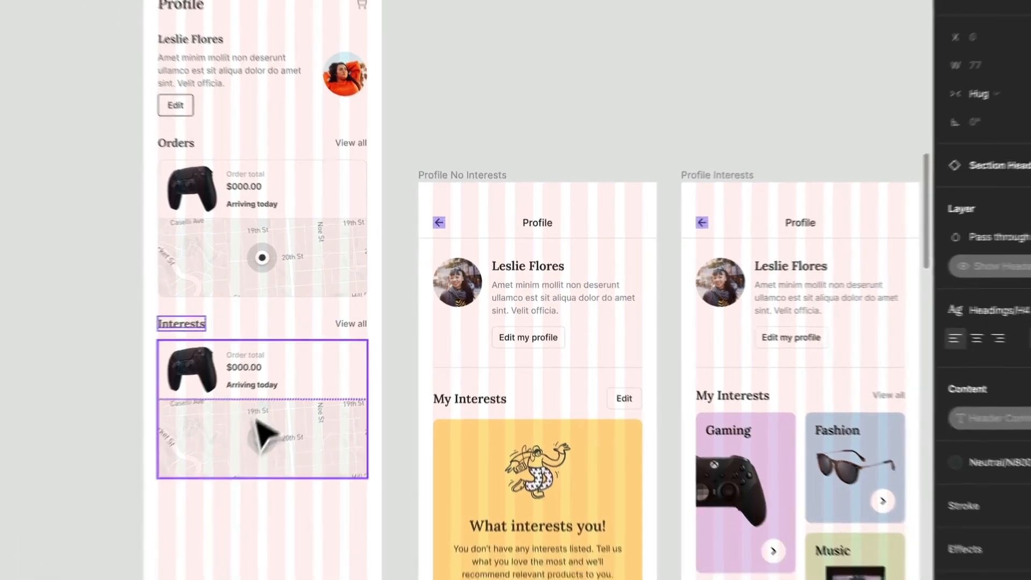
pyautogui.press('Delete')
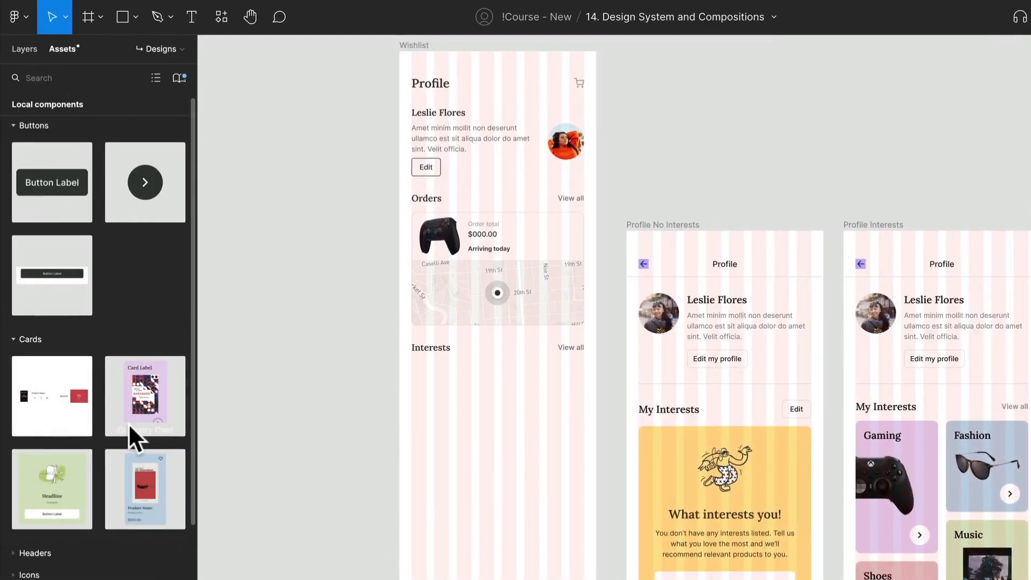
# Insert a Category Card component beneath the Interests heading, aligned with the left grid margin.
pyautogui.moveTo(138, 416); pyautogui.dragTo(392, 435)
pyautogui.scroll(5, 532, 473)
pyautogui.scroll(-4, 392, 436)
pyautogui.scroll(1, 392, 437)
pyautogui.scroll(1, 395, 439)
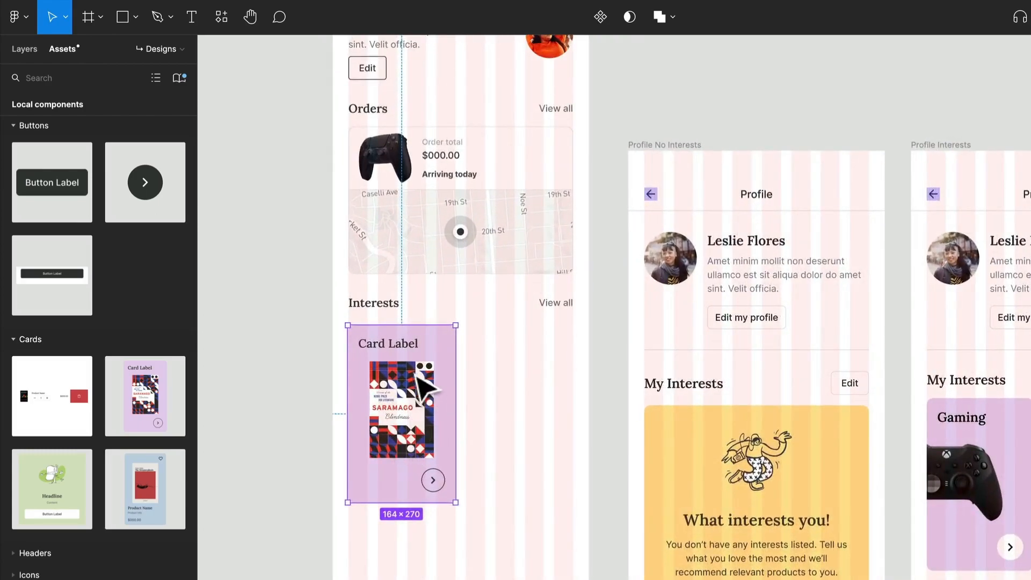
# Wrap the category card in an auto layout frame and rename that frame "Column".
pyautogui.press('Escape')
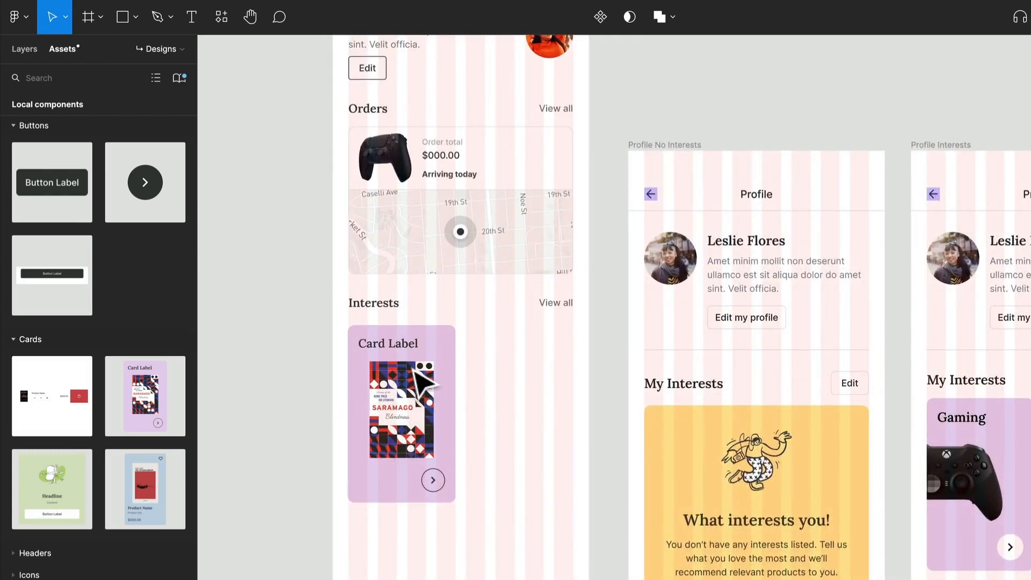
pyautogui.hotkey('ctrl', 'r')
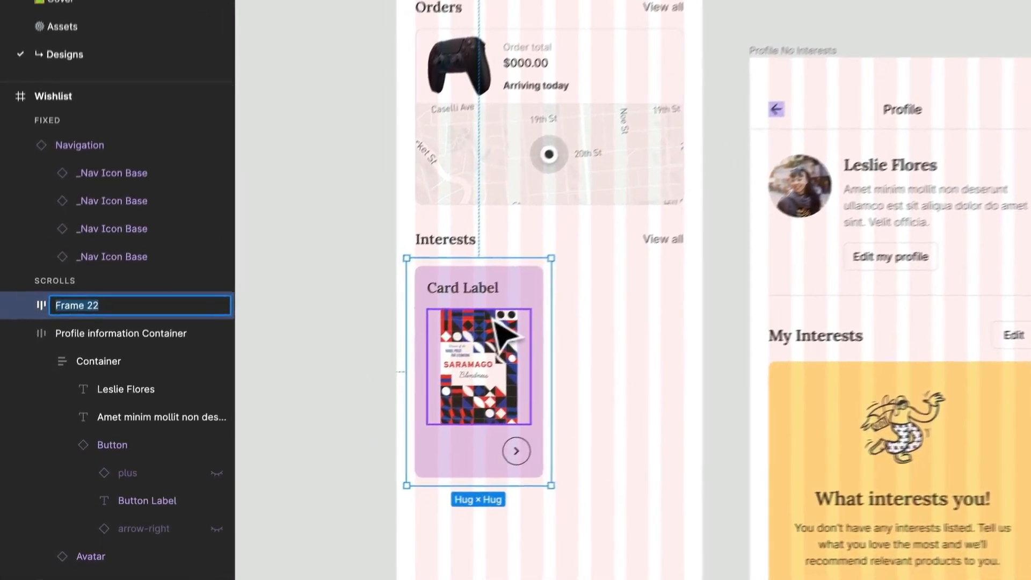
pyautogui.write('C')
pyautogui.write('olum')
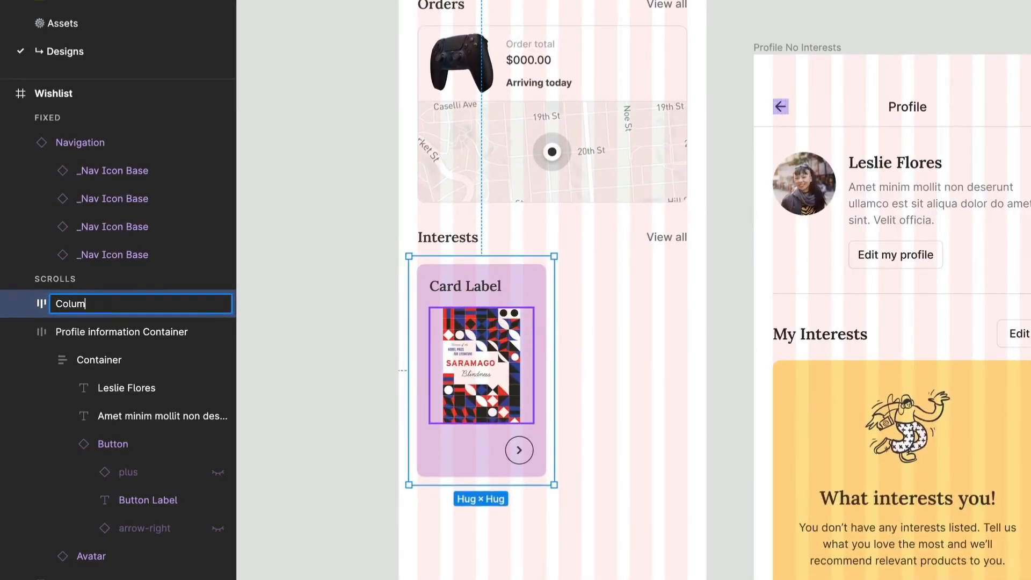
pyautogui.write('n')
pyautogui.press('Return')
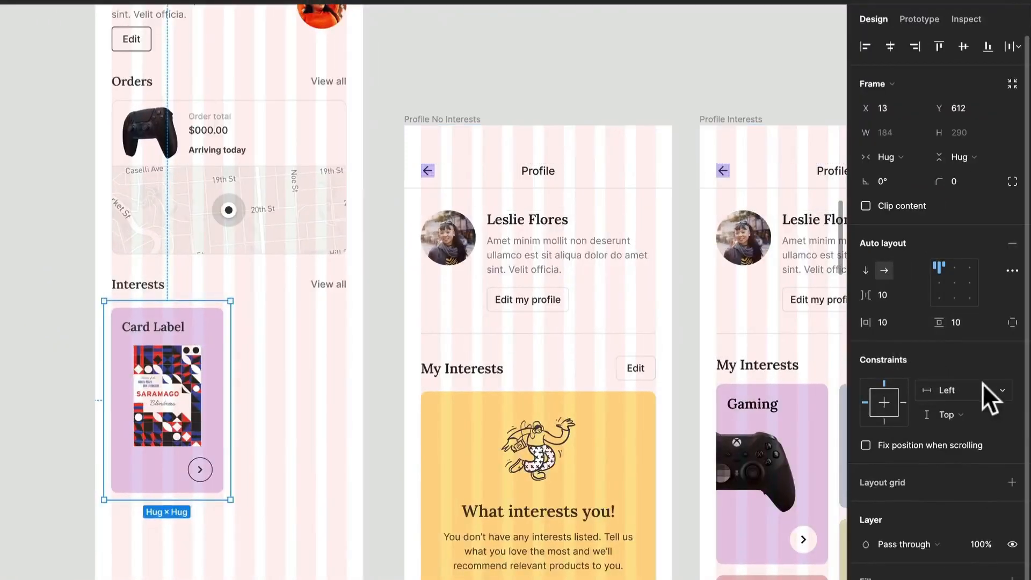
# Set the Column frame's item spacing to 16 and its horizontal and vertical padding to 0.
pyautogui.write('1')
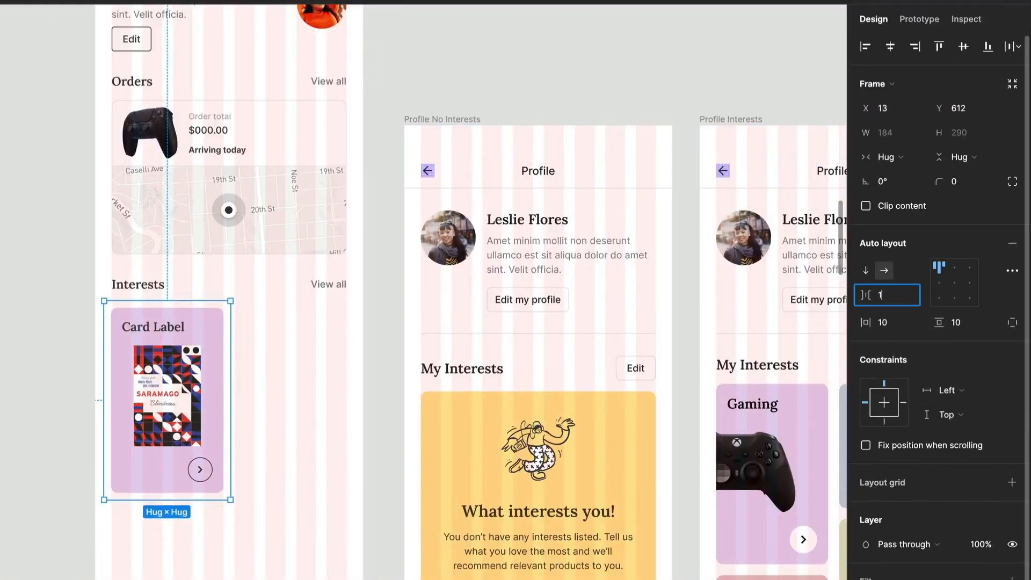
pyautogui.write('6')
pyautogui.press('Tab')
pyautogui.write('0')
pyautogui.press('Tab')
pyautogui.write('0')
pyautogui.press('Return')
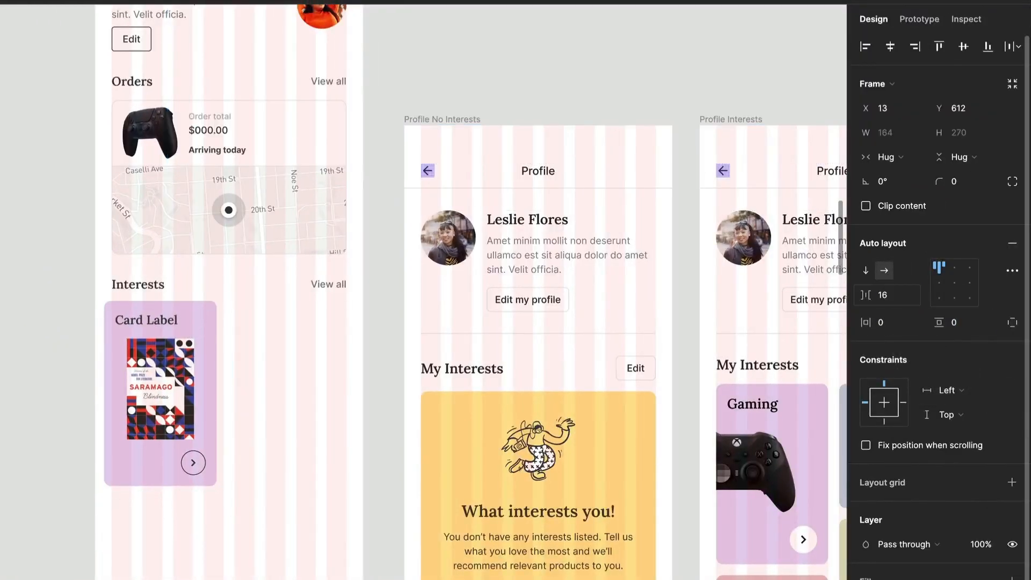
# Reposition the Column frame beneath the Interests heading at about X 23, Y 615.
pyautogui.click(276, 409)
pyautogui.click(189, 392)
pyautogui.moveTo(188, 391)
pyautogui.mouseDown()
pyautogui.moveTo(192, 382)
pyautogui.moveTo(188, 391)
pyautogui.mouseUp()
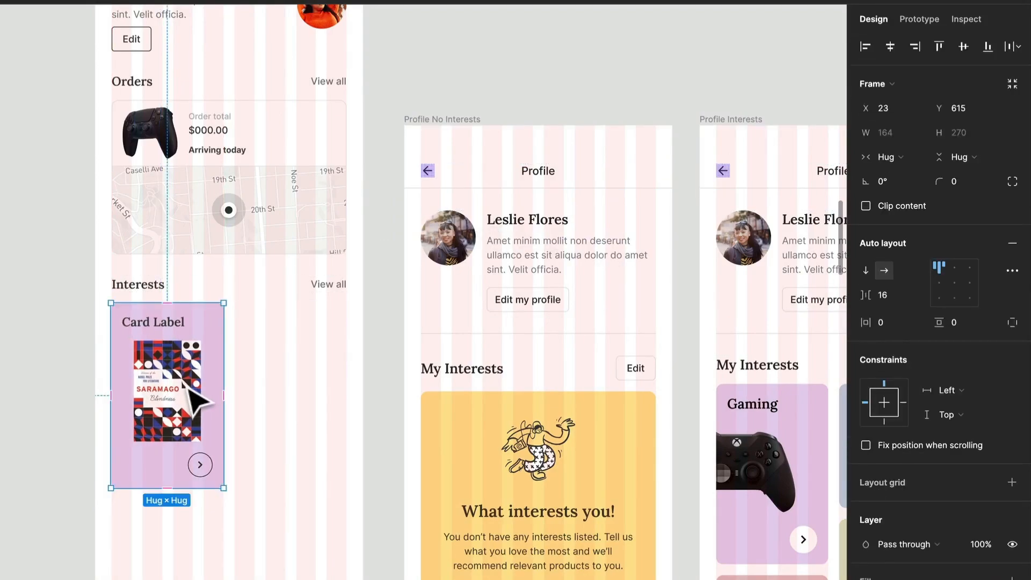
# Duplicate the category card inside the Column frame and set the frame's auto layout direction to vertical.
pyautogui.click(198, 402)
pyautogui.press('super+d')
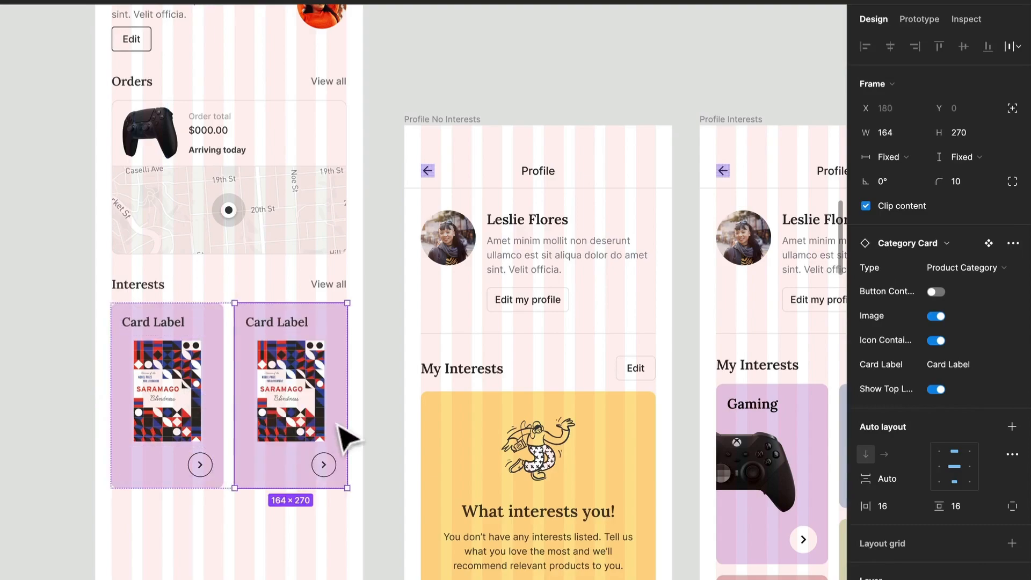
pyautogui.click(283, 532)
pyautogui.click(254, 414)
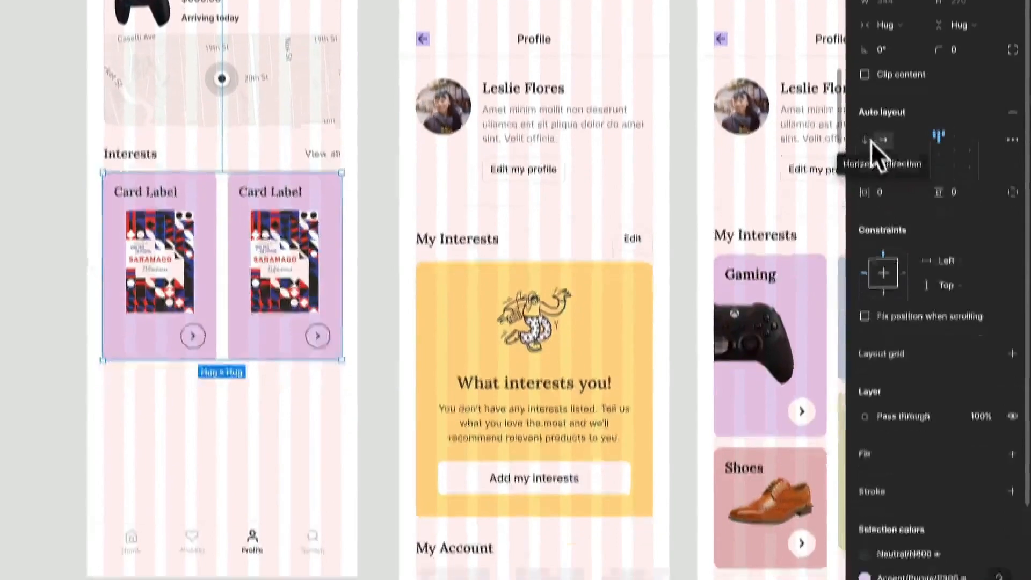
pyautogui.click(864, 140)
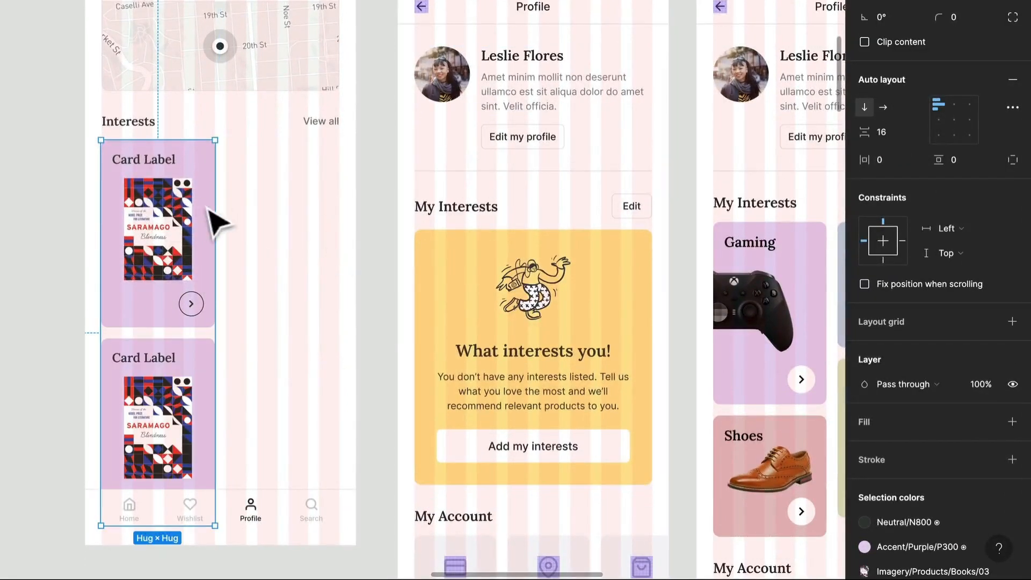
# Place a copy of the Column frame to the right of the first, then select both columns.
pyautogui.moveTo(198, 207); pyautogui.dragTo(312, 215)
pyautogui.moveTo(381, 263); pyautogui.dragTo(124, 227)
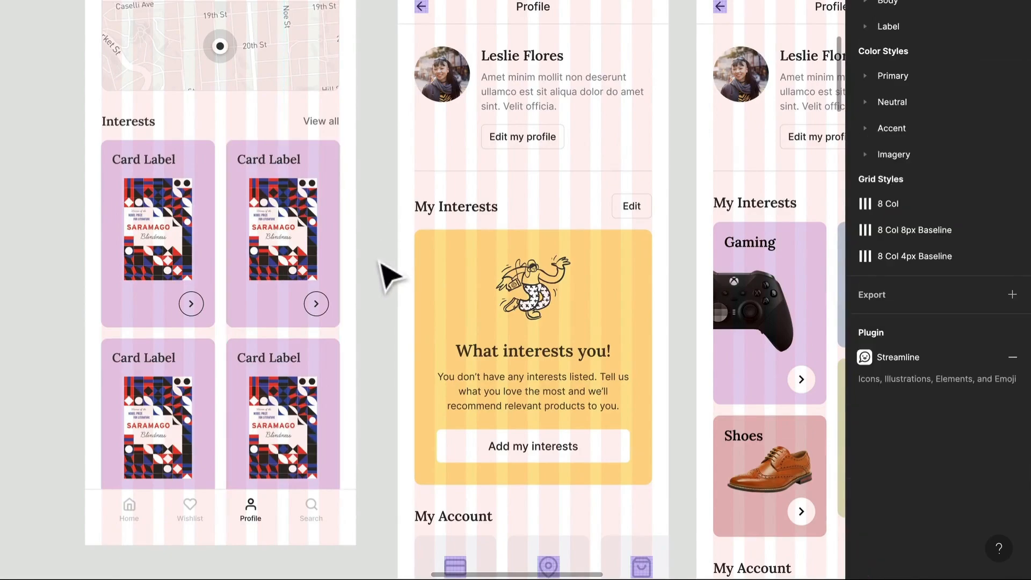
pyautogui.moveTo(390, 225); pyautogui.dragTo(390, 225)
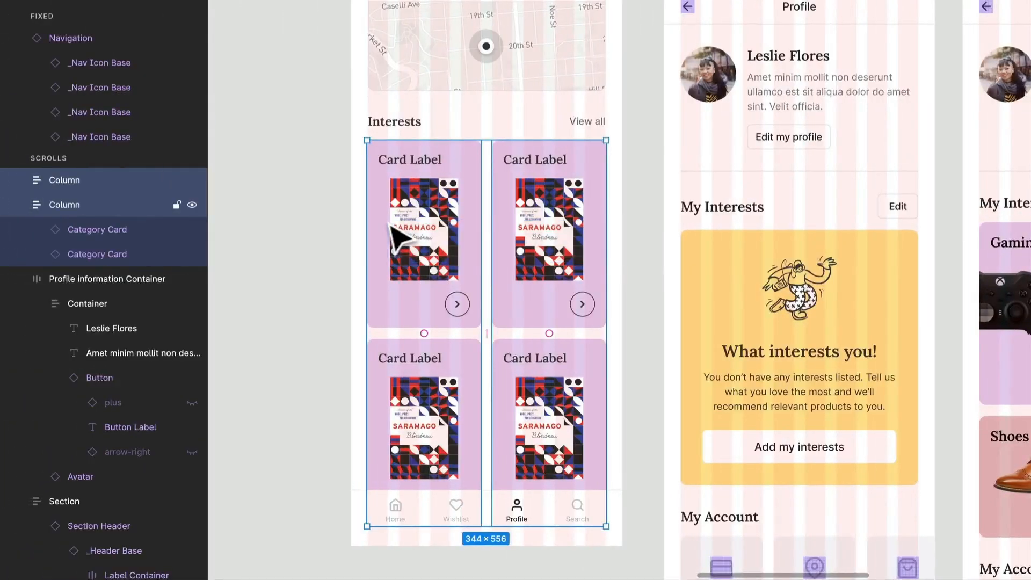
# Wrap the two columns in an auto layout frame and rename that frame "Card Container".
pyautogui.hotkey('shift', 'a')
pyautogui.hotkey('ctrl', 'r')
pyautogui.write('C')
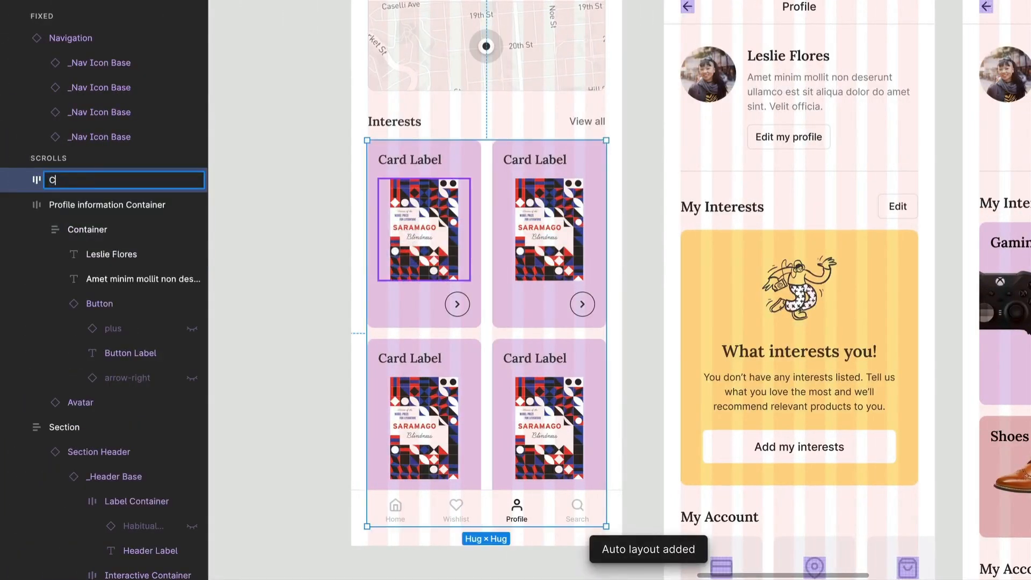
pyautogui.write('ard Cont')
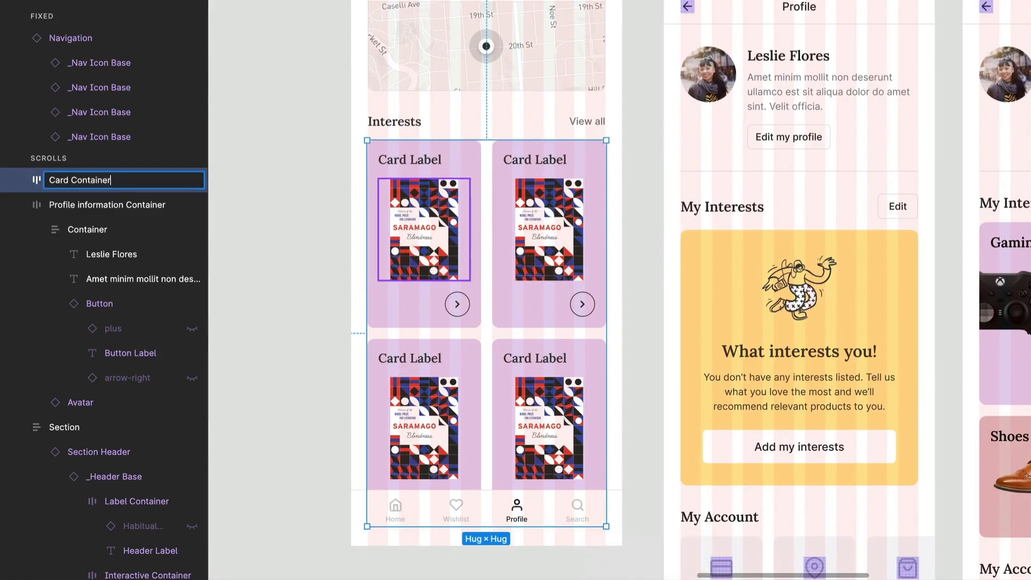
pyautogui.write('ainer')
pyautogui.press('Return')
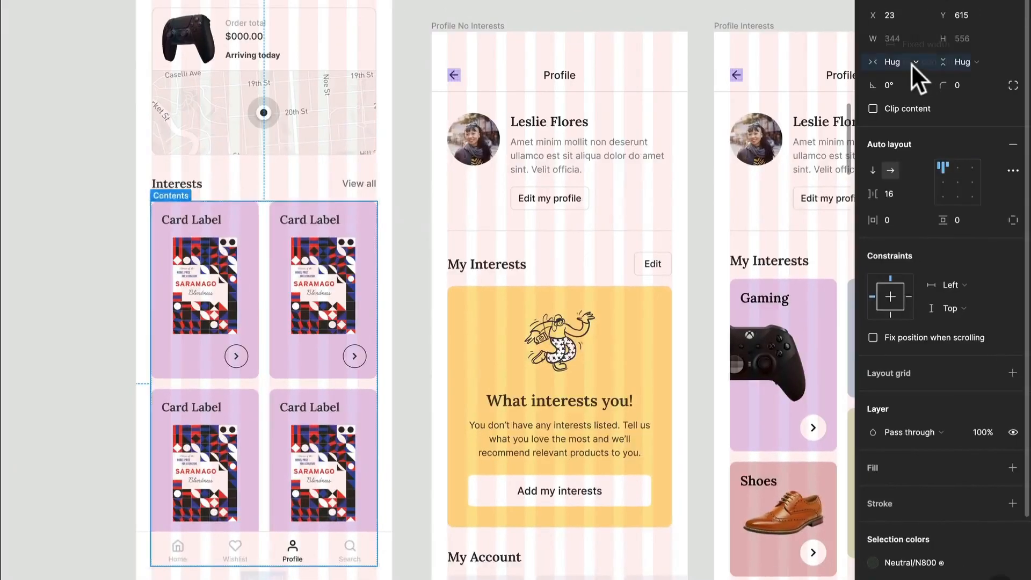
# Move the Card Container into the Interests section beneath its header and set its width to Fill container.
pyautogui.click(911, 63)
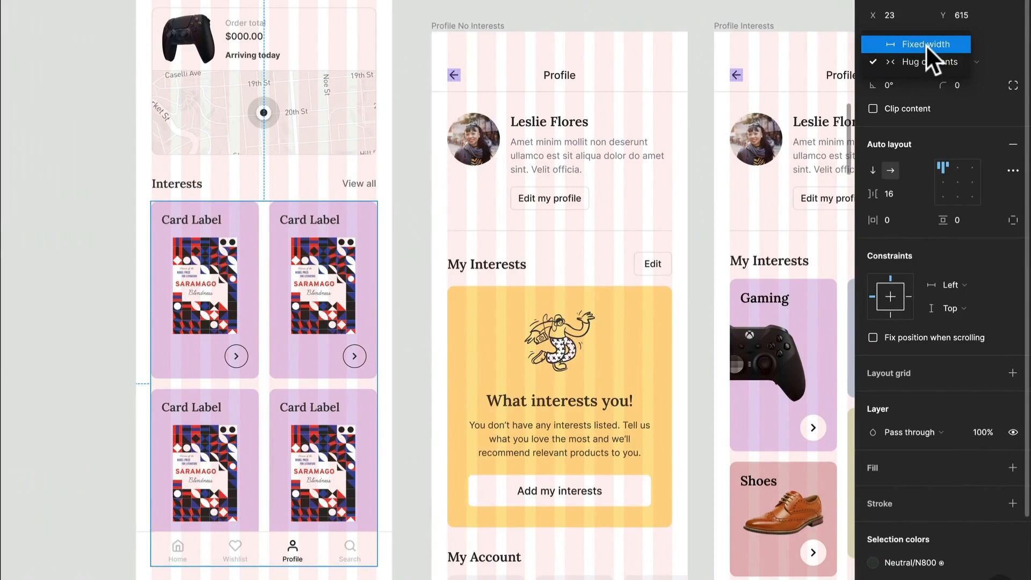
pyautogui.click(332, 317)
pyautogui.moveTo(307, 278); pyautogui.dragTo(304, 197)
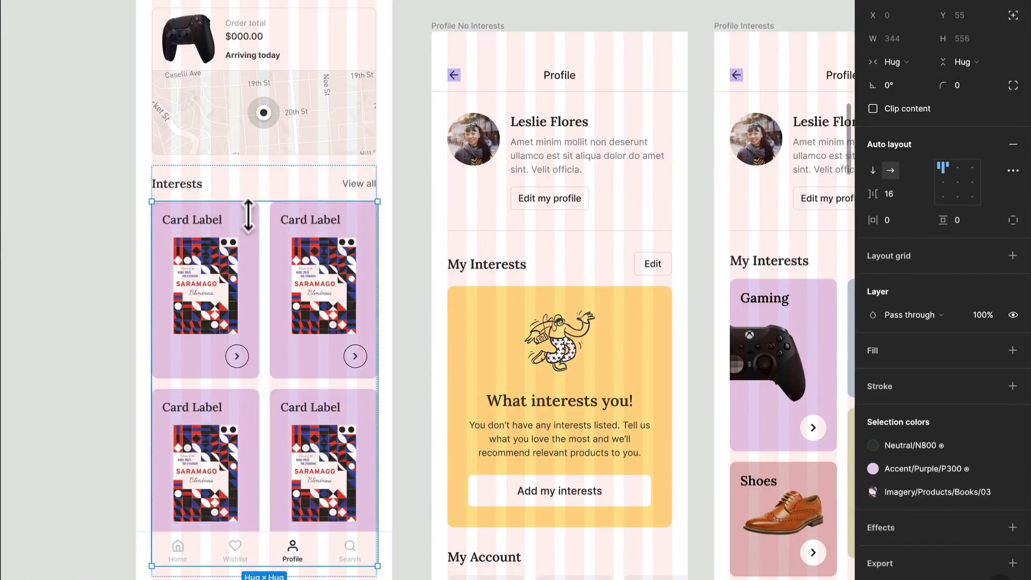
pyautogui.click(897, 62)
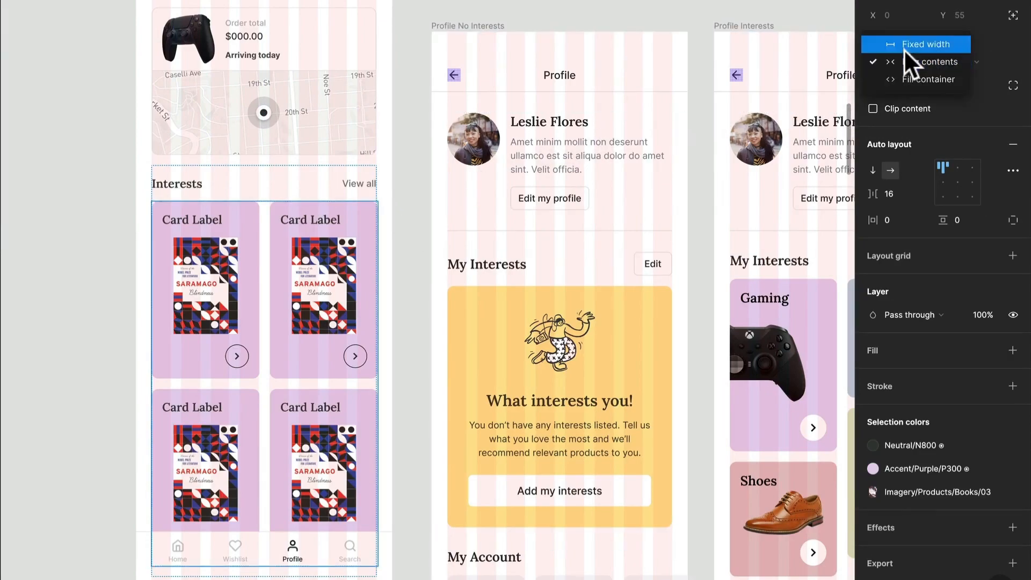
pyautogui.click(910, 80)
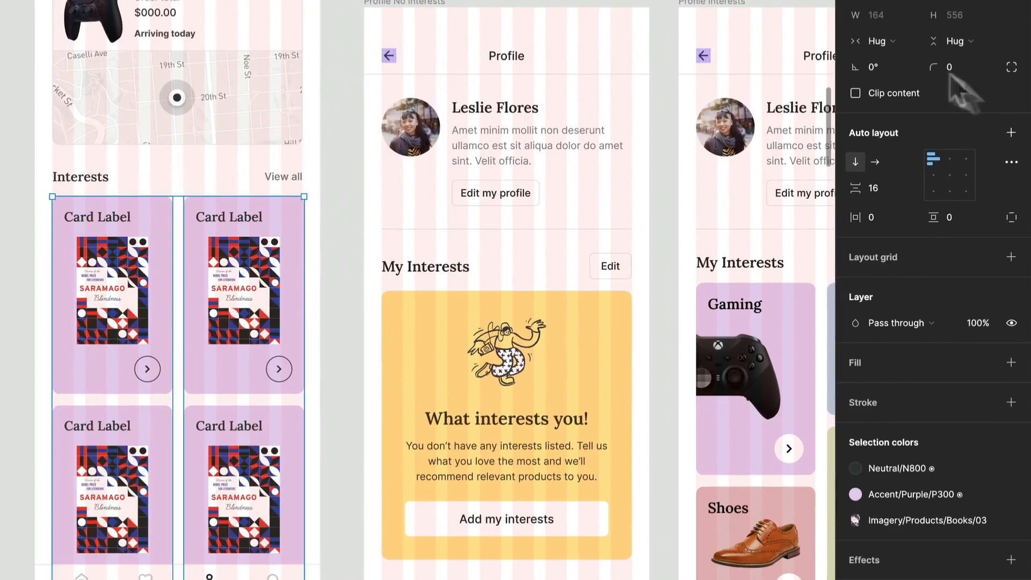
# Set the width of both columns and of all four category cards to Fill container.
pyautogui.click(903, 40)
pyautogui.click(903, 52)
pyautogui.press('Return')
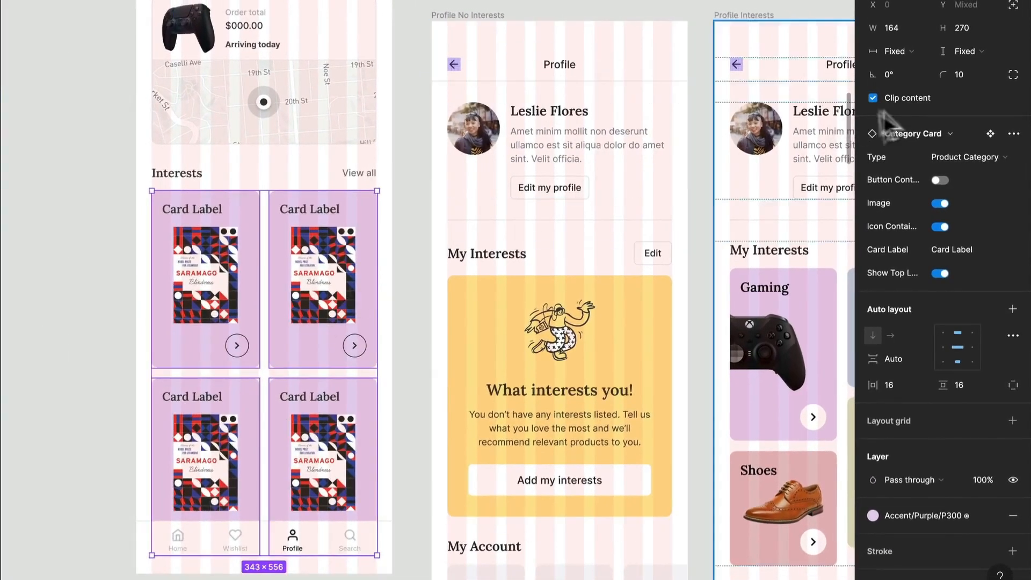
pyautogui.click(902, 51)
pyautogui.click(909, 86)
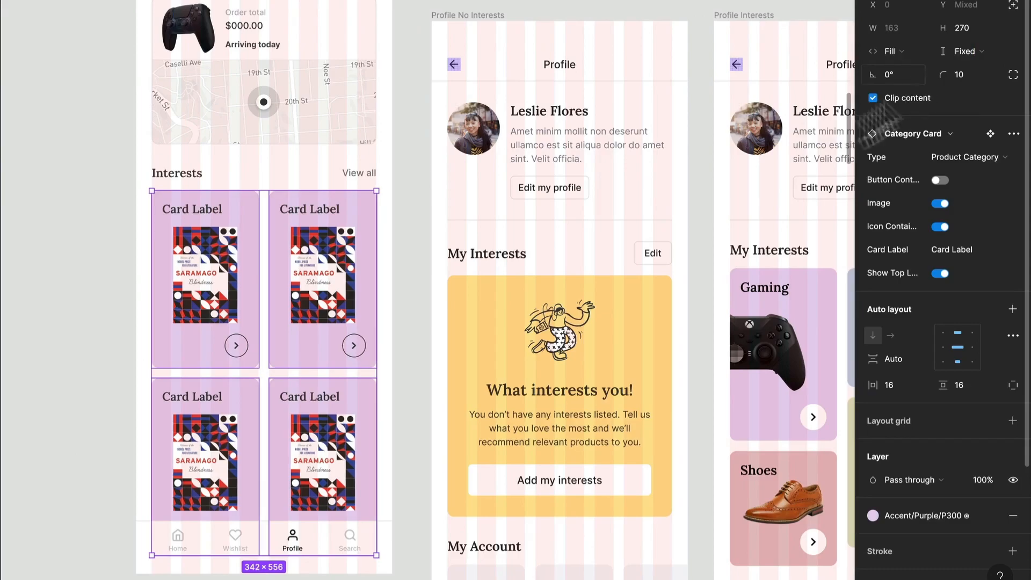
pyautogui.click(437, 329)
pyautogui.hscroll(2, 348, 310)
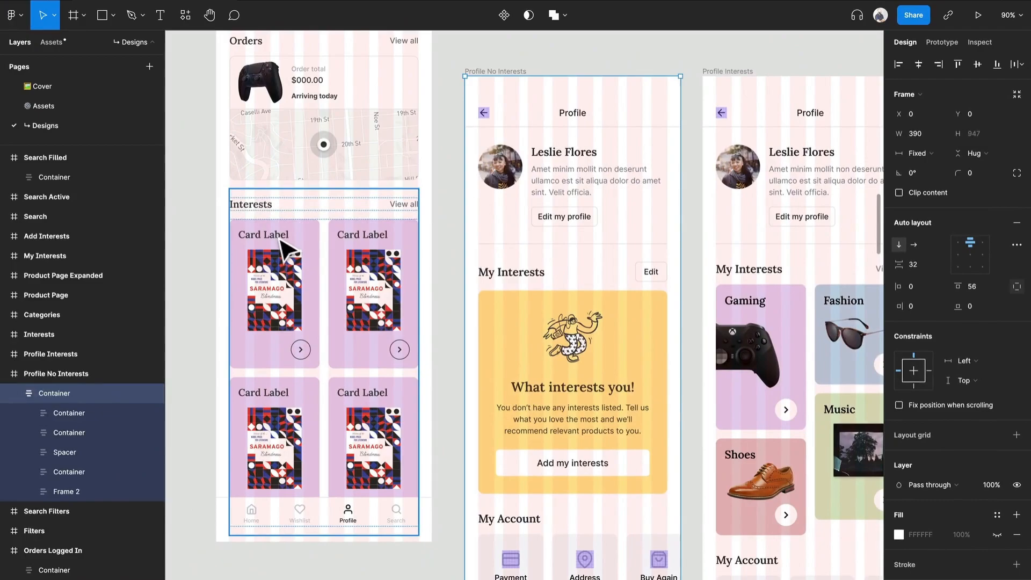
# Label the upper-left category card "Gaming" and change its image style to Imagery/Products/Electronics/04.
pyautogui.doubleClick(280, 238)
pyautogui.doubleClick(280, 239)
pyautogui.doubleClick(280, 239)
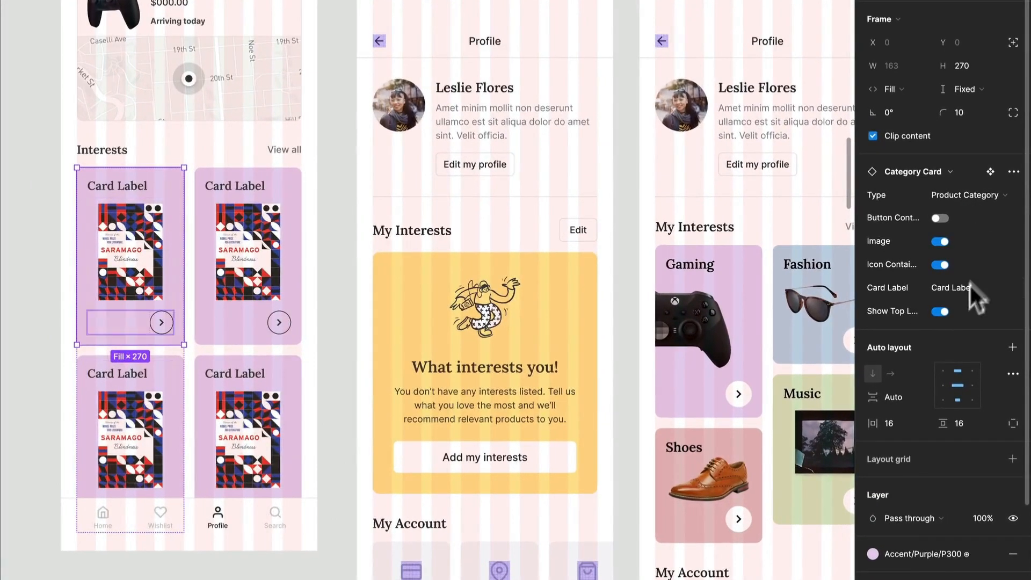
pyautogui.click(973, 294)
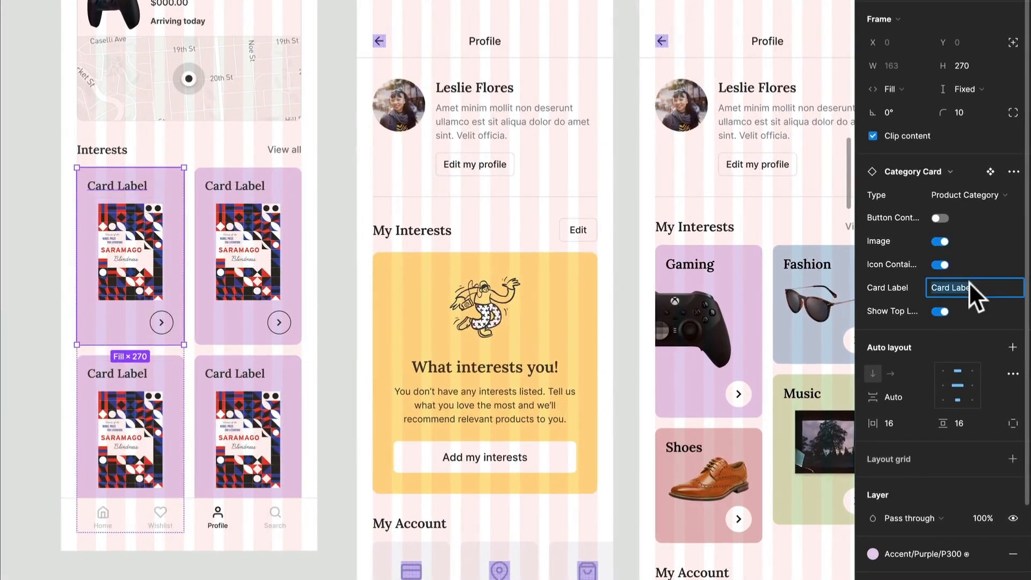
pyautogui.press('BackSpace')
pyautogui.write('Gamin')
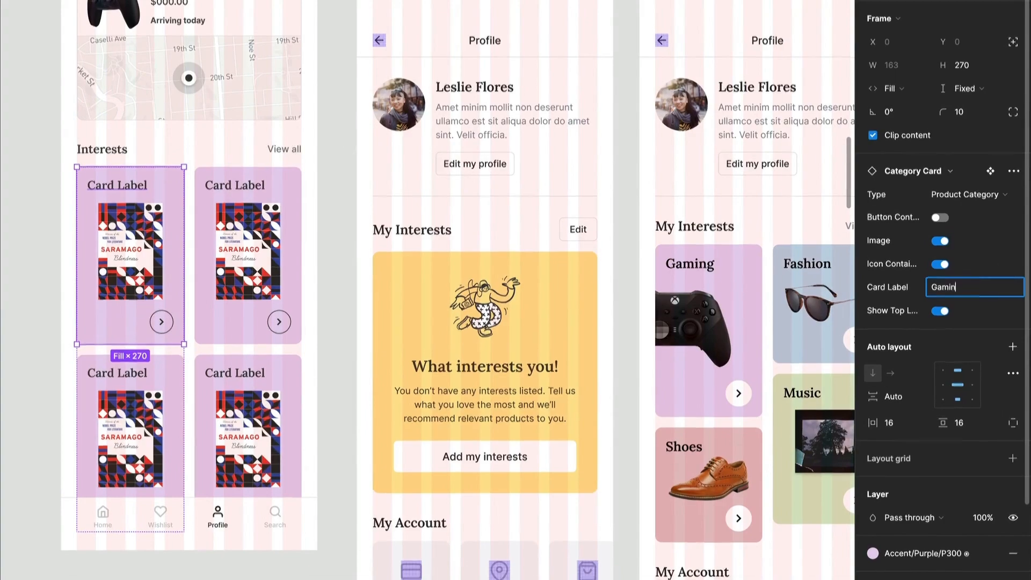
pyautogui.write('g')
pyautogui.press('Return')
pyautogui.scroll(-3, 908, 543)
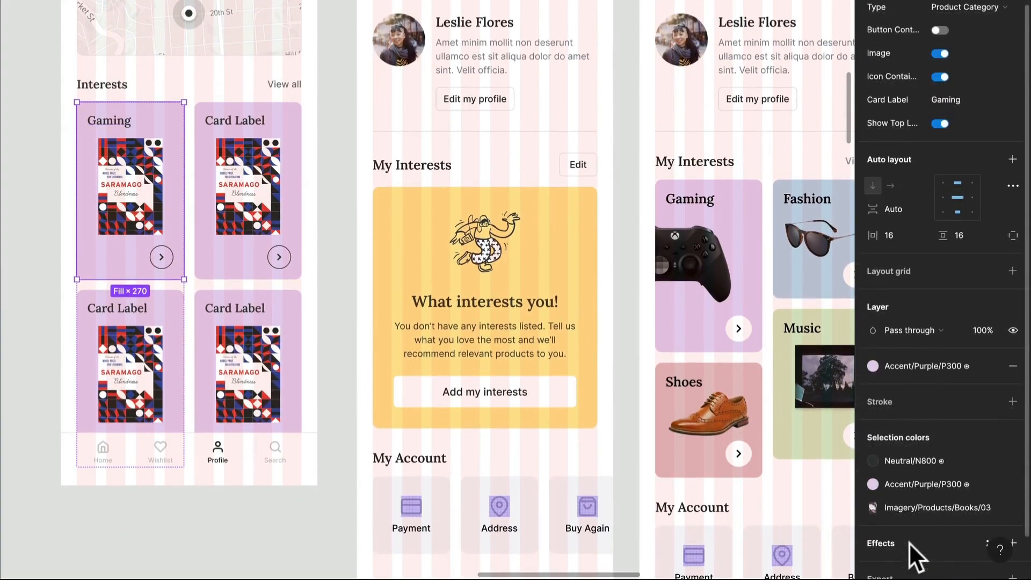
pyautogui.click(908, 510)
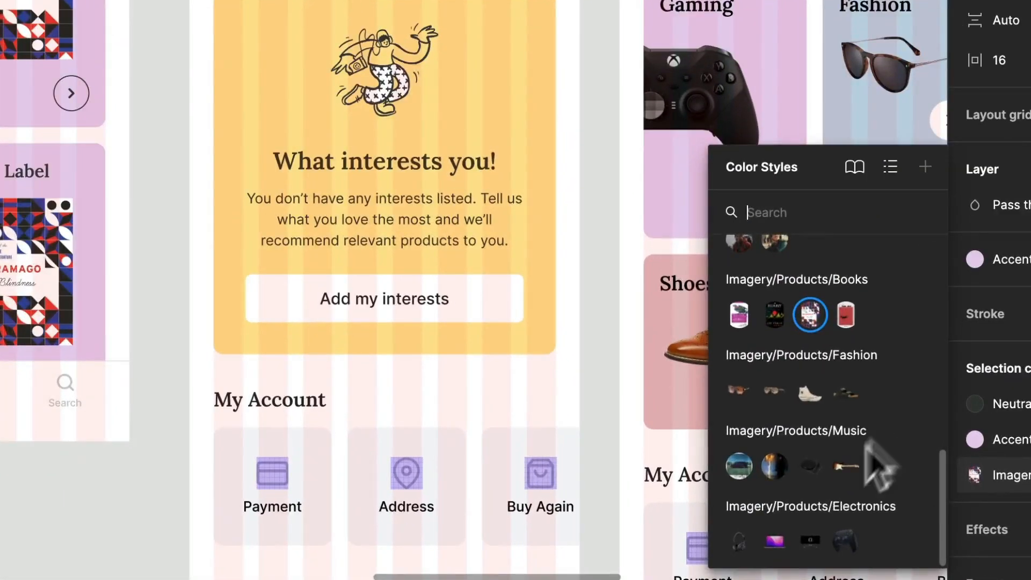
pyautogui.click(845, 541)
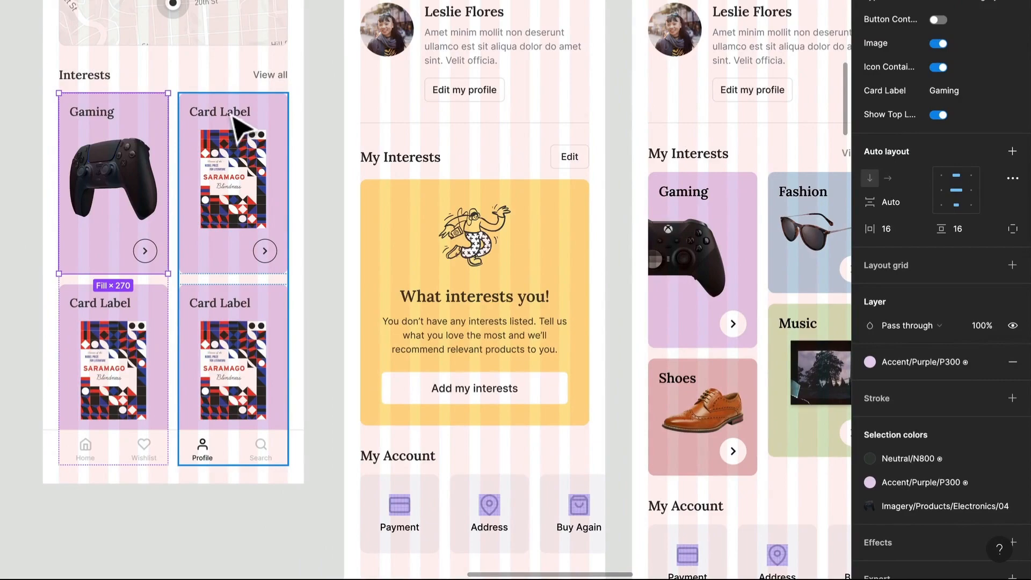
# Label the upper-right category card "Fashion" and change its image to the second sunglasses style in Imagery/Products/Fashion.
pyautogui.click(242, 118)
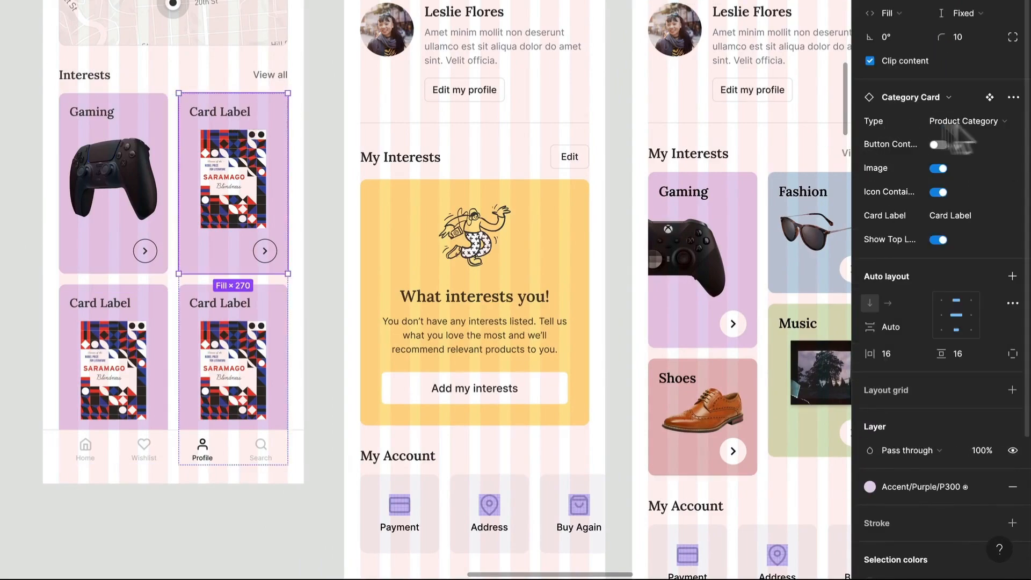
pyautogui.click(968, 215)
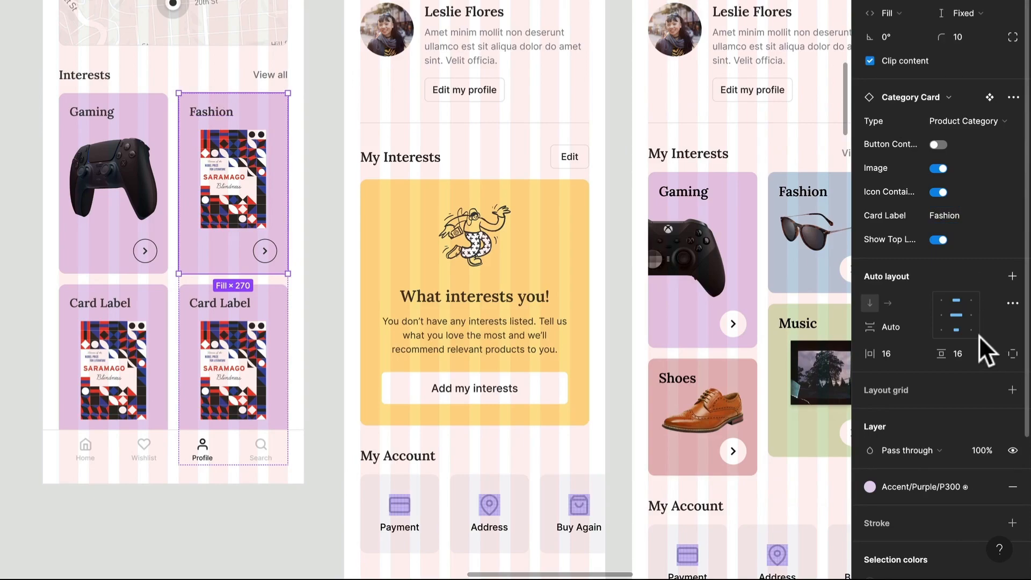
pyautogui.scroll(-5, 979, 337)
pyautogui.click(921, 454)
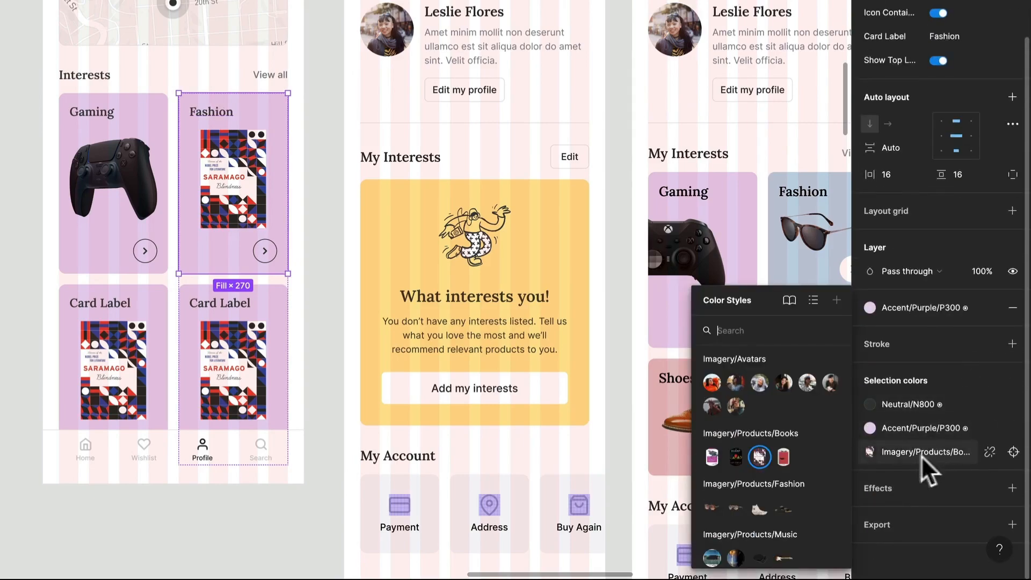
pyautogui.scroll(-2, 794, 423)
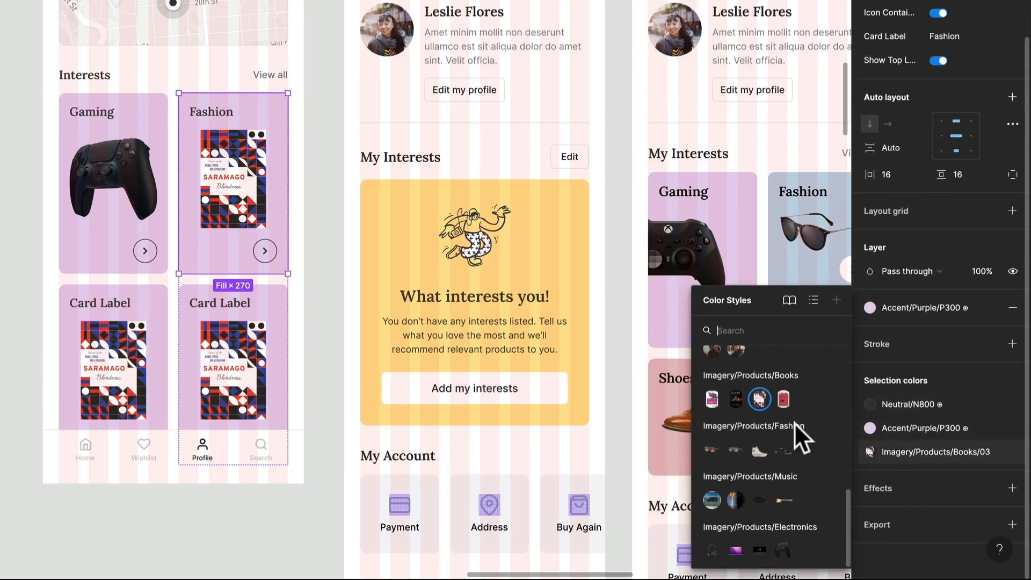
pyautogui.click(735, 450)
# Label the lower-left category card "Music" and change its image to the guitar style in Imagery/Products/Music.
pyautogui.click(103, 365)
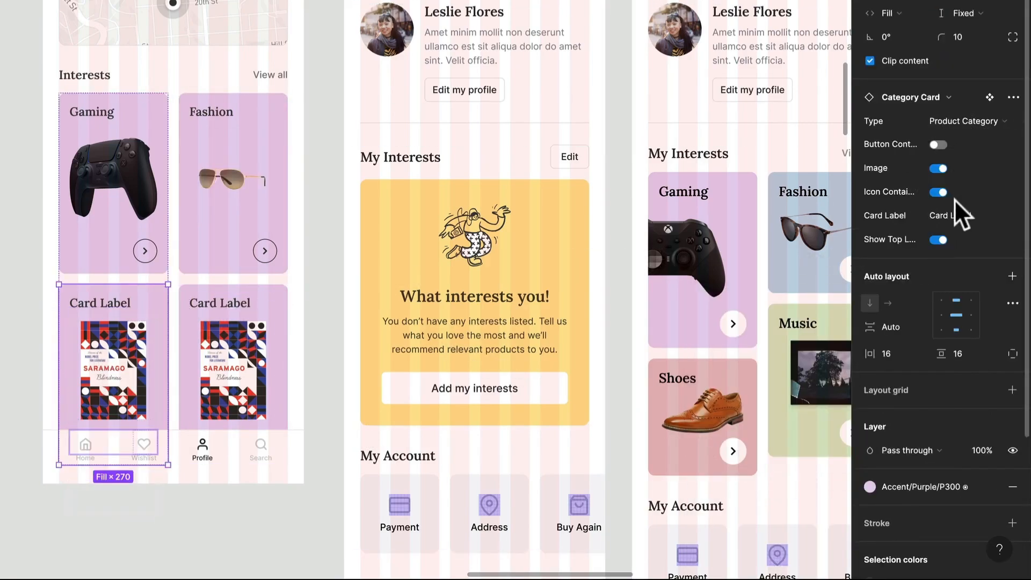
pyautogui.click(954, 215)
pyautogui.write('Music')
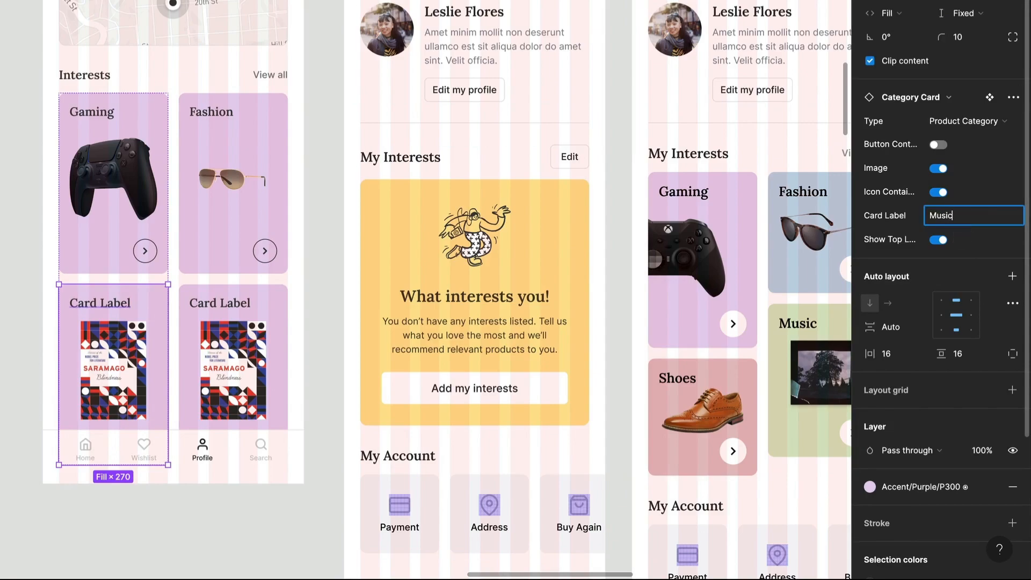
pyautogui.scroll(-4, 934, 257)
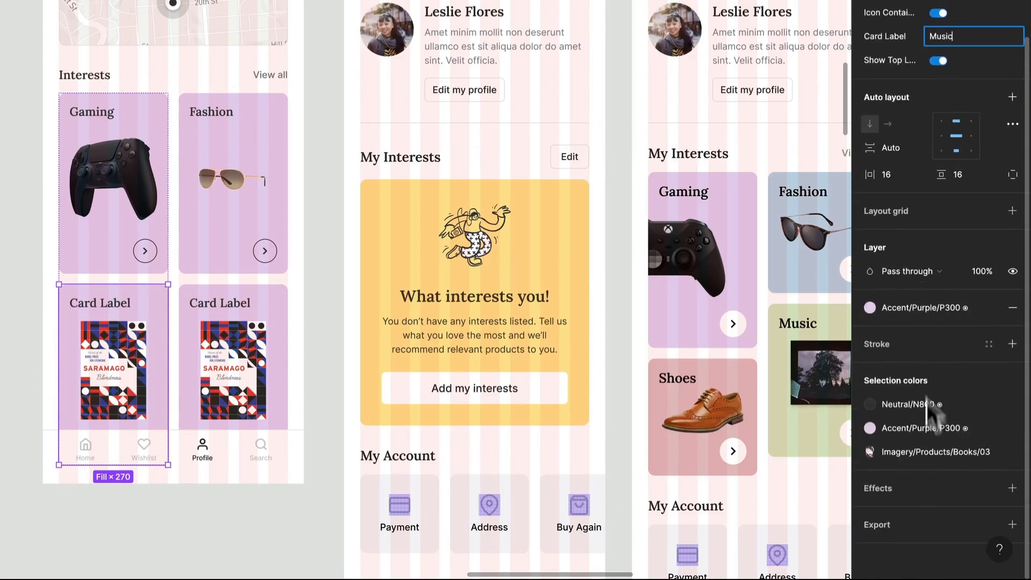
pyautogui.click(870, 451)
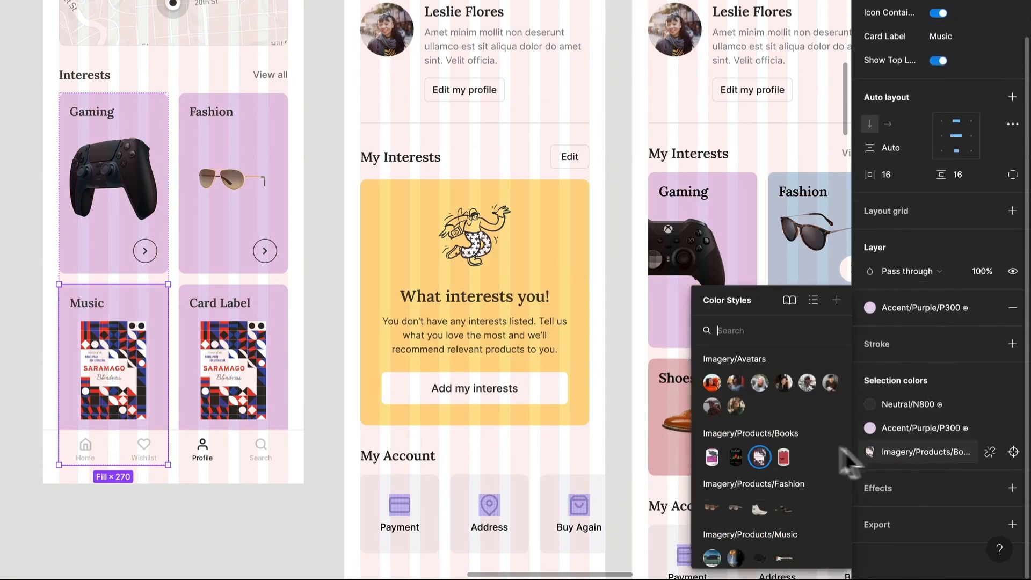
pyautogui.click(784, 558)
# Label the lower-right category card "Reading" and change its image to the red book cover in Imagery/Products/Books.
pyautogui.click(202, 337)
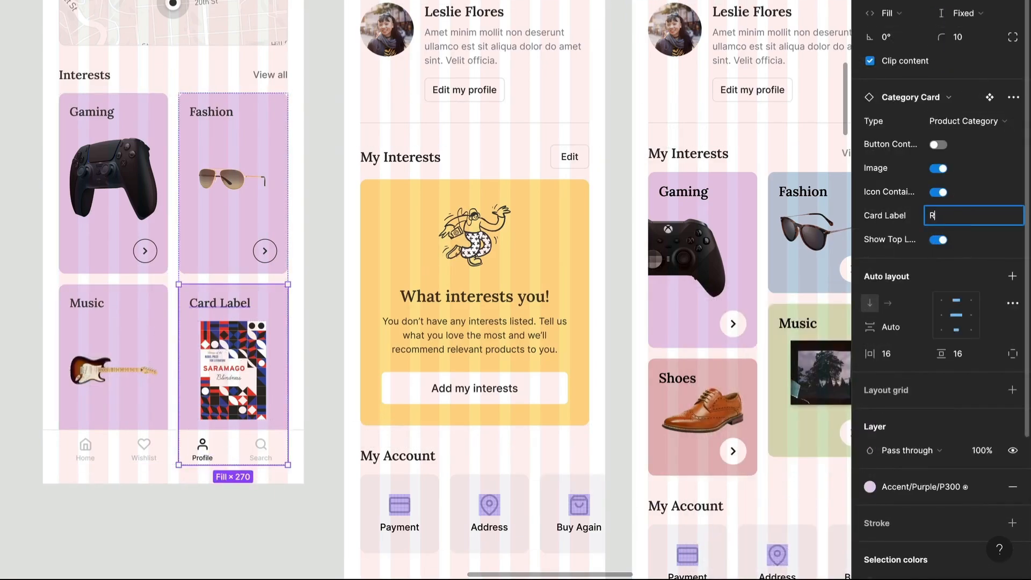
pyautogui.write('Reading')
pyautogui.press('Return')
pyautogui.scroll(-3, 943, 223)
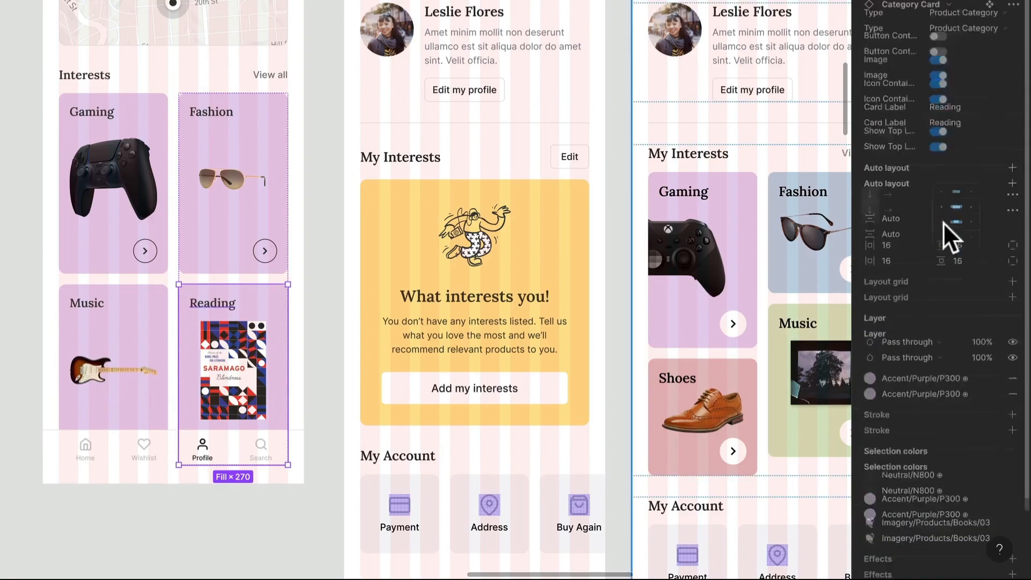
pyautogui.click(938, 458)
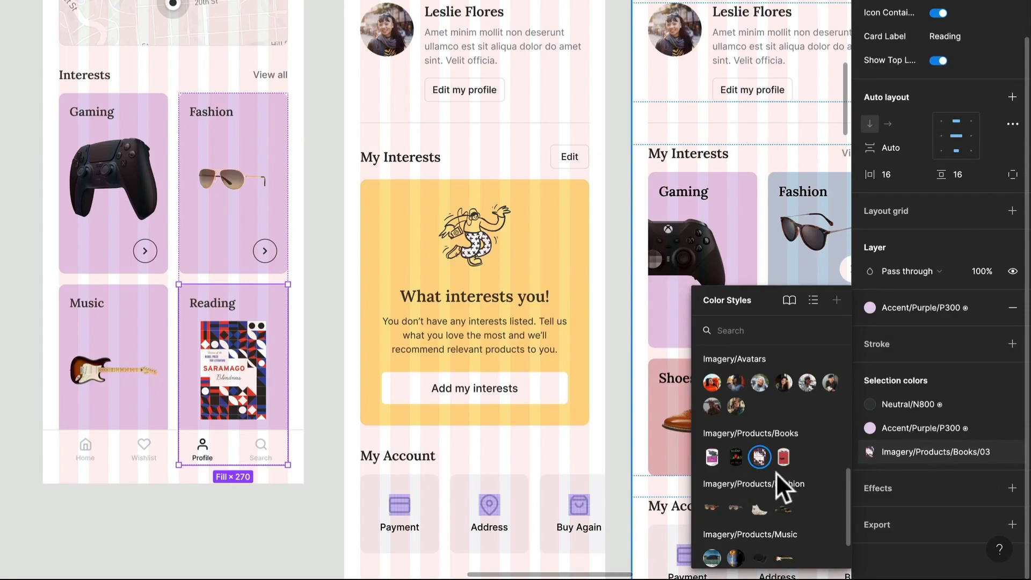
pyautogui.click(785, 462)
pyautogui.click(325, 287)
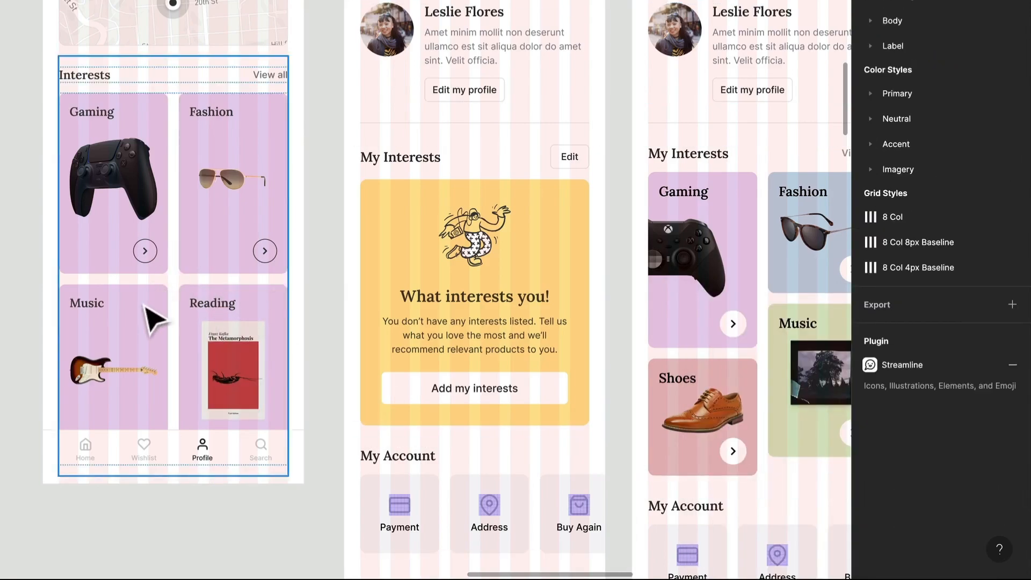
# Change the Music category card's fill to the Accent/Red/R300 color style.
pyautogui.click(153, 319)
pyautogui.click(156, 317)
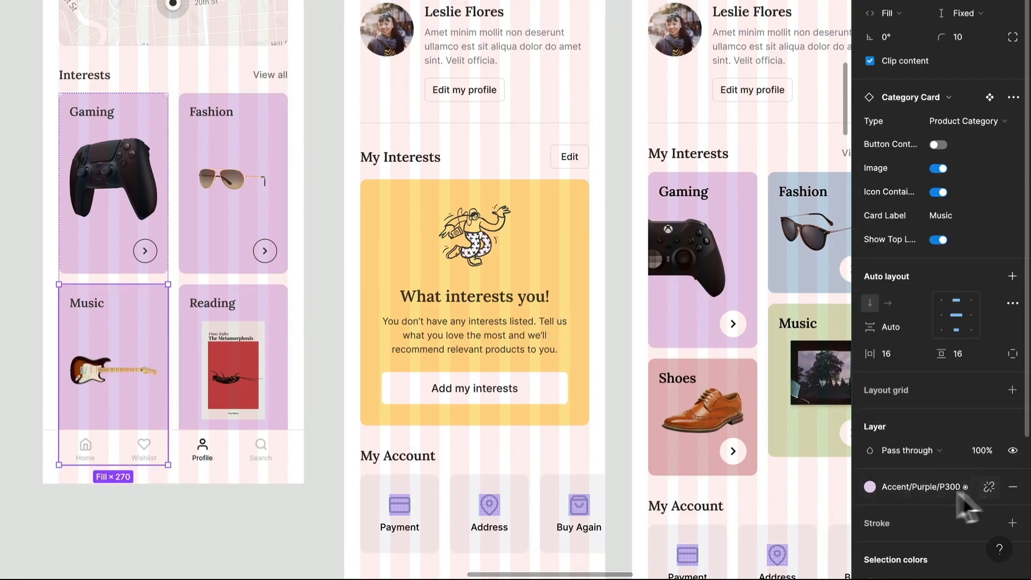
pyautogui.click(937, 488)
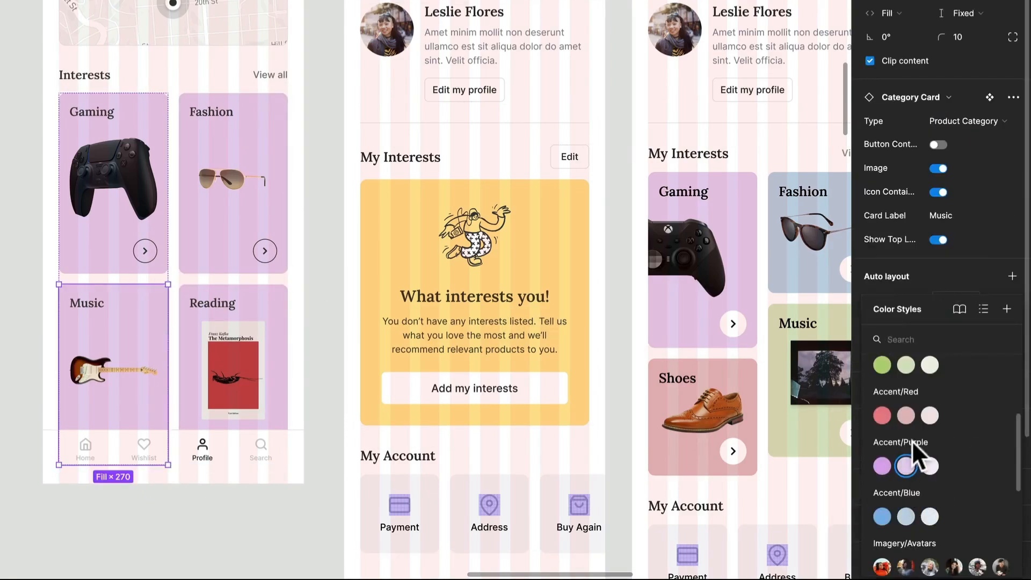
pyautogui.click(907, 415)
# Change the Fashion category card's fill to the Accent/Blue/B300 color style.
pyautogui.keyDown('super'); pyautogui.click(270, 253); pyautogui.keyUp('super')
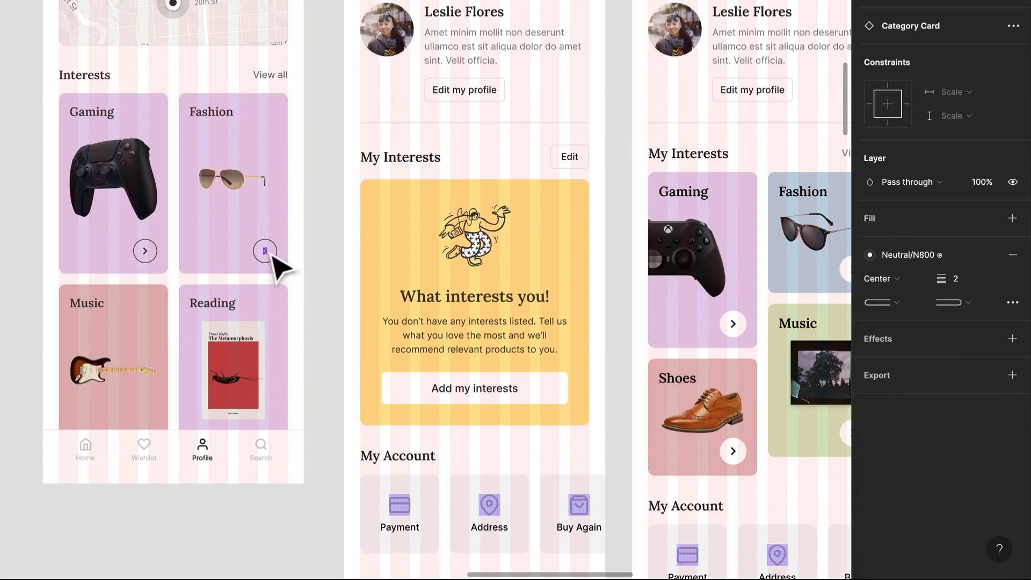
pyautogui.click(275, 265)
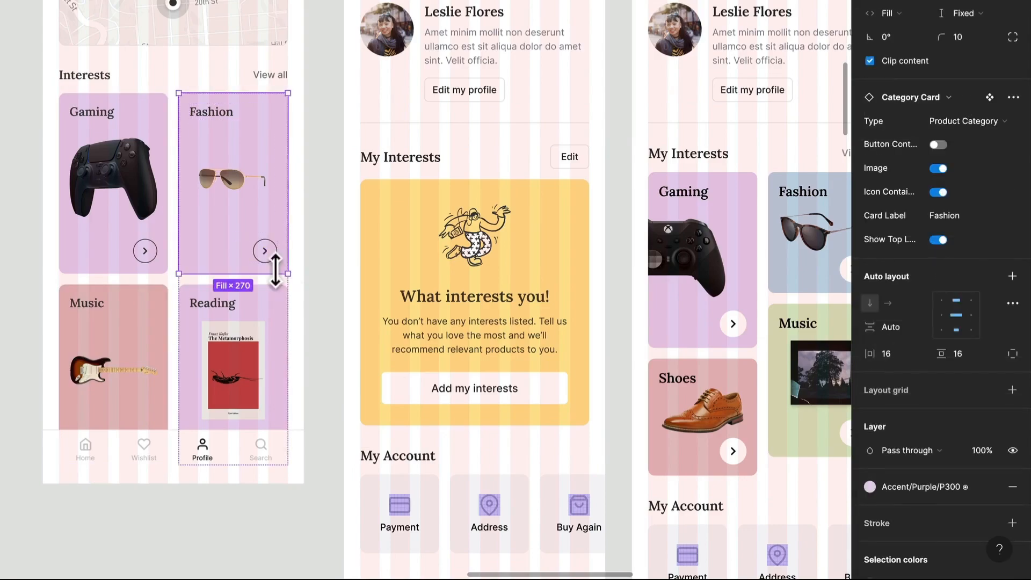
pyautogui.click(923, 489)
pyautogui.click(916, 507)
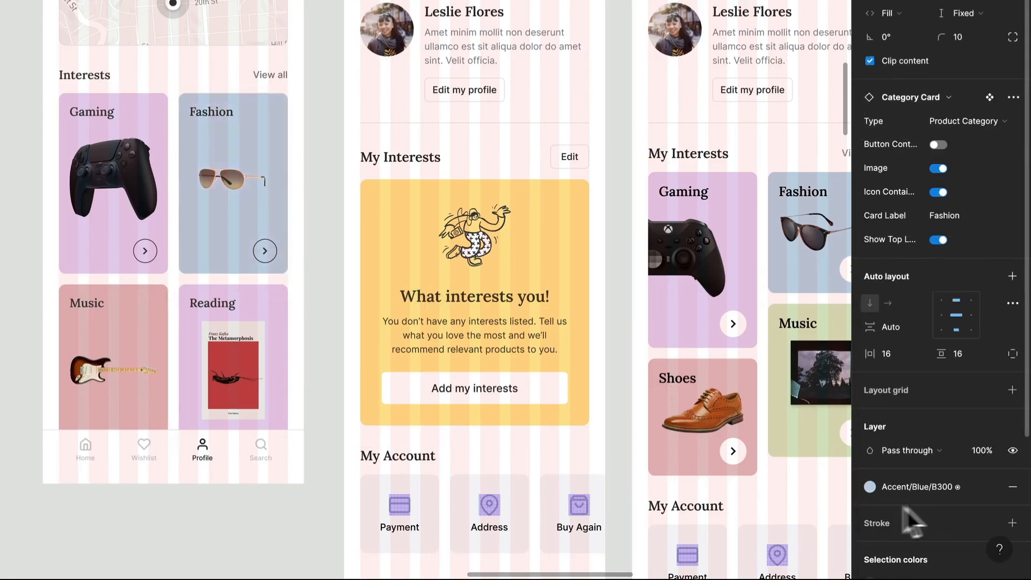
# Change the Reading category card's fill to the middle shade of the green accent color styles.
pyautogui.click(223, 368)
pyautogui.click(942, 482)
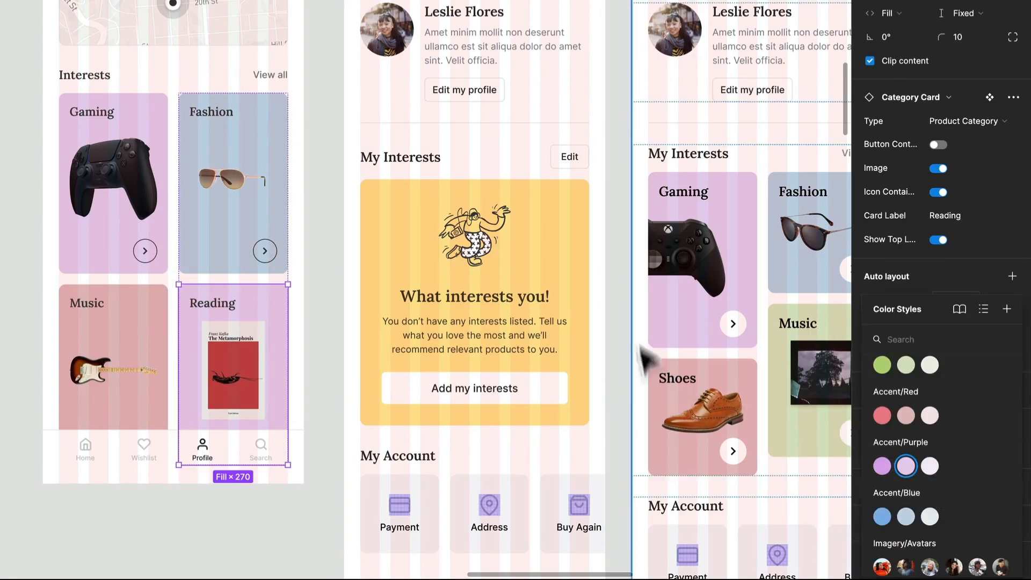
pyautogui.click(906, 364)
# Shorten the Fashion card and make the Reading card beneath it slightly taller.
pyautogui.click(219, 225)
pyautogui.moveTo(327, 280); pyautogui.dragTo(329, 228)
pyautogui.click(347, 421)
pyautogui.moveTo(339, 470); pyautogui.dragTo(339, 493)
# Make the Gaming card slightly taller and shorten the Music card beneath it to a height of 191.
pyautogui.click(204, 281)
pyautogui.click(207, 212)
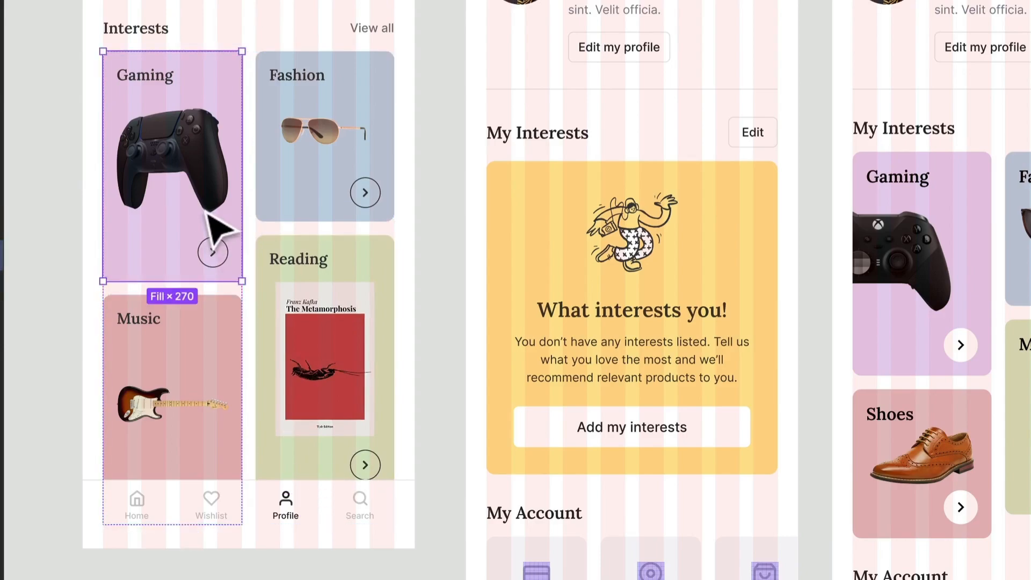
pyautogui.moveTo(213, 280)
pyautogui.mouseDown()
pyautogui.moveTo(208, 297)
pyautogui.moveTo(213, 289)
pyautogui.mouseUp()
pyautogui.click(210, 372)
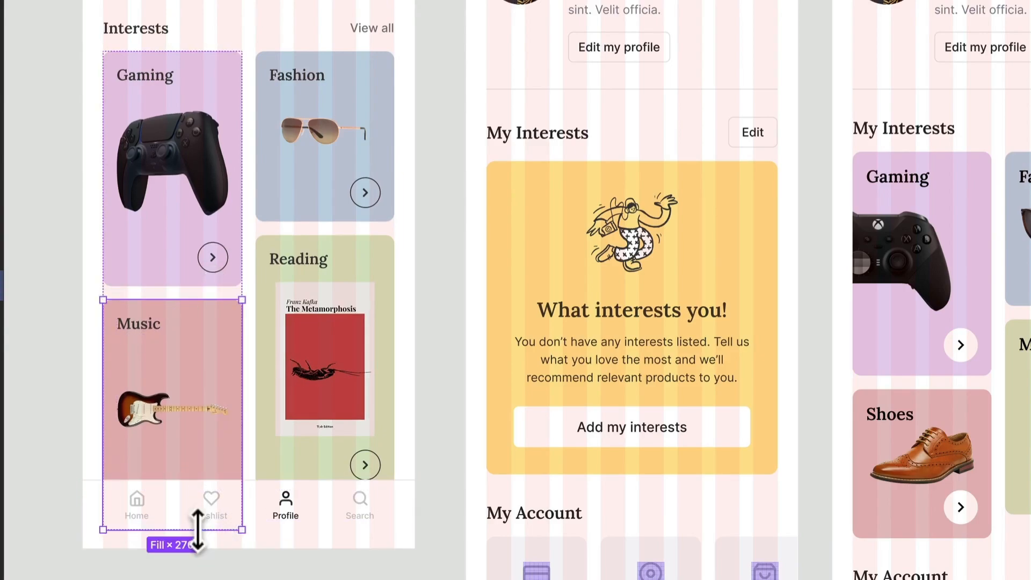
pyautogui.moveTo(197, 532); pyautogui.dragTo(203, 466)
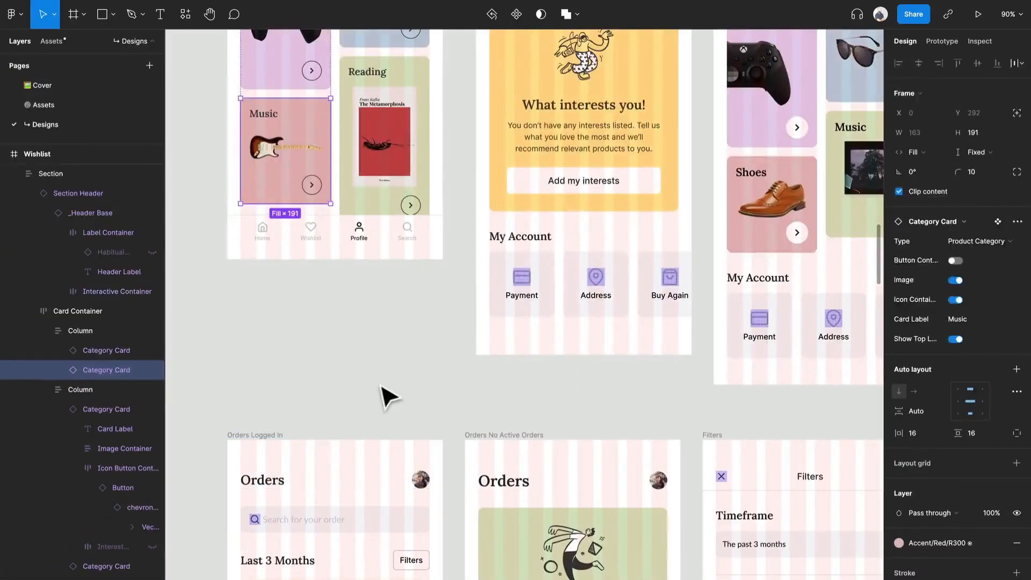
# Extend the new profile screen's frame downward to a height of 1372.
pyautogui.click(381, 386)
pyautogui.scroll(-5, 317, 302)
pyautogui.scroll(2, 317, 301)
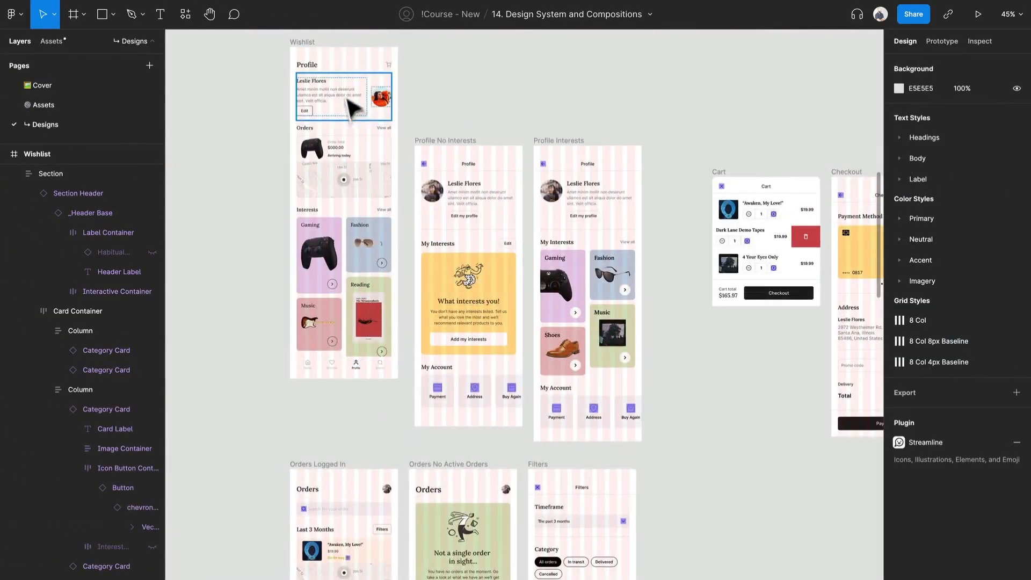
pyautogui.click(320, 51)
pyautogui.moveTo(379, 379); pyautogui.dragTo(380, 426)
# Move the Orders Logged In, Orders No Active Orders and Filters frames together down to Y -11492.
pyautogui.scroll(-3, 387, 434)
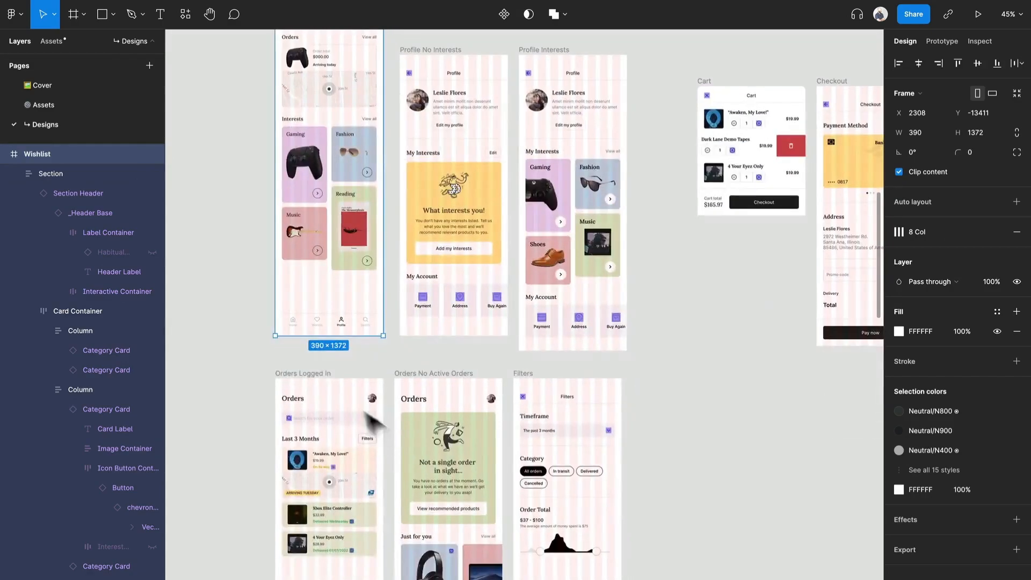
pyautogui.click(315, 372)
pyautogui.keyDown('shift'); pyautogui.click(427, 374); pyautogui.keyUp('shift')
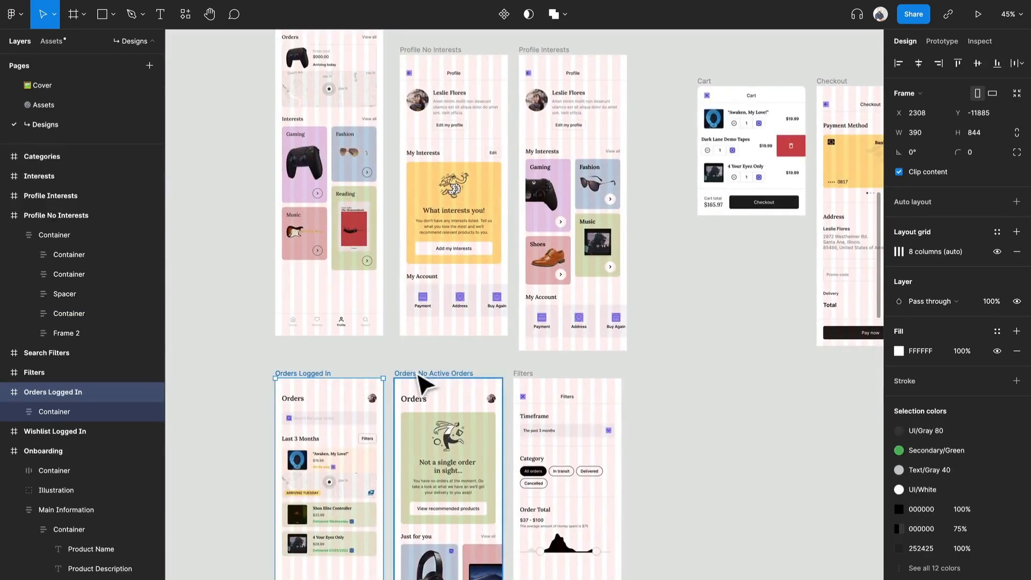
pyautogui.keyDown('shift'); pyautogui.click(530, 375); pyautogui.keyUp('shift')
pyautogui.moveTo(346, 400); pyautogui.dragTo(345, 510)
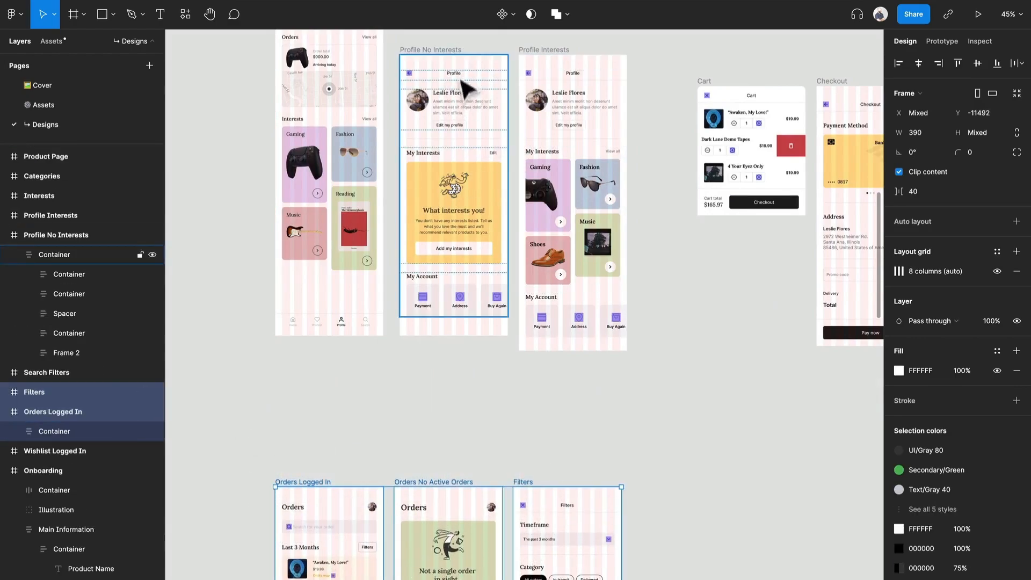
# Try to reuse the Trending section from the Wishlist Logged Out frame by pasting it into the new profile screen.
pyautogui.scroll(5, 334, 202)
pyautogui.scroll(-3, 371, 274)
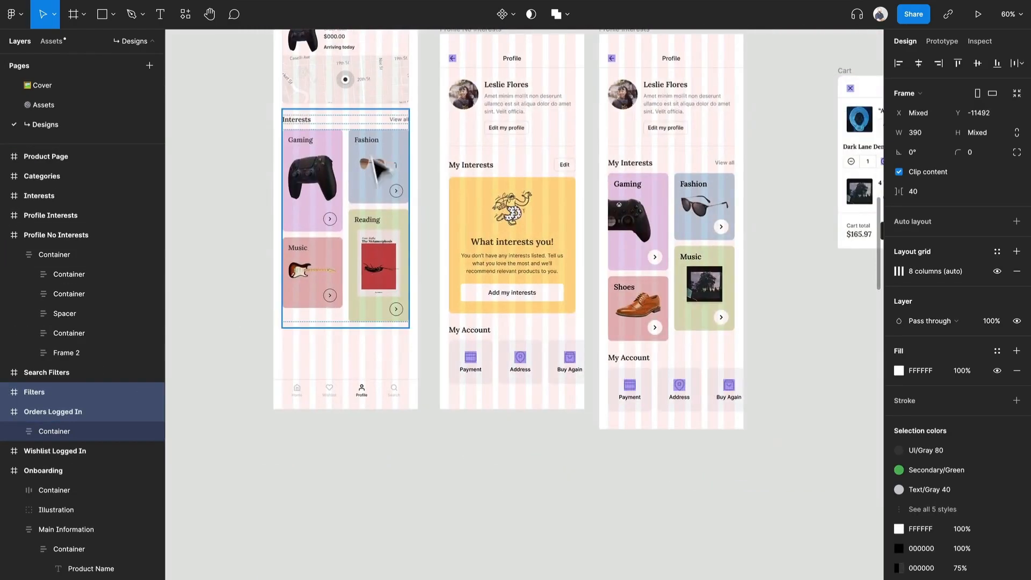
pyautogui.click(372, 153)
pyautogui.scroll(-5, 370, 153)
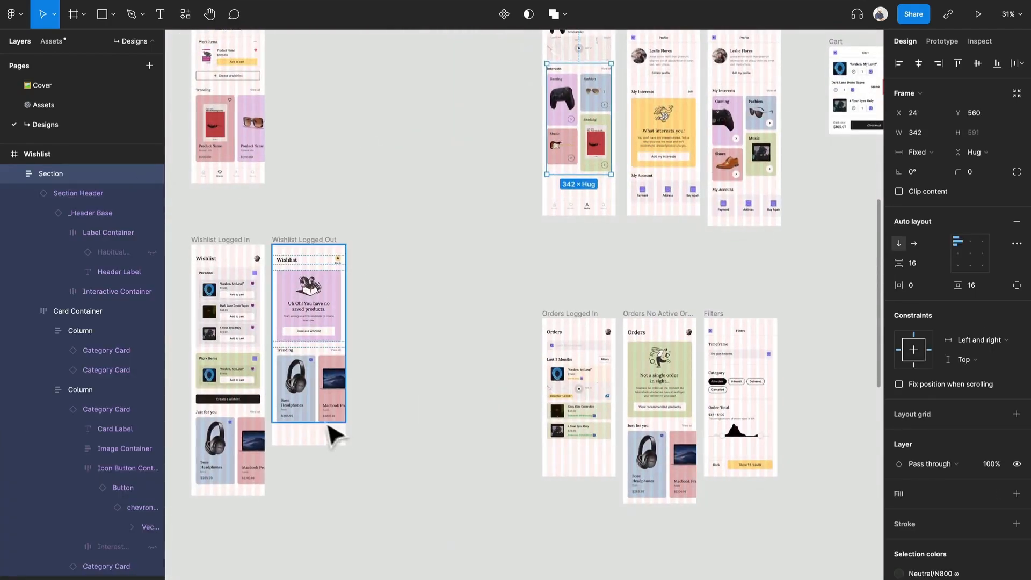
pyautogui.click(322, 376)
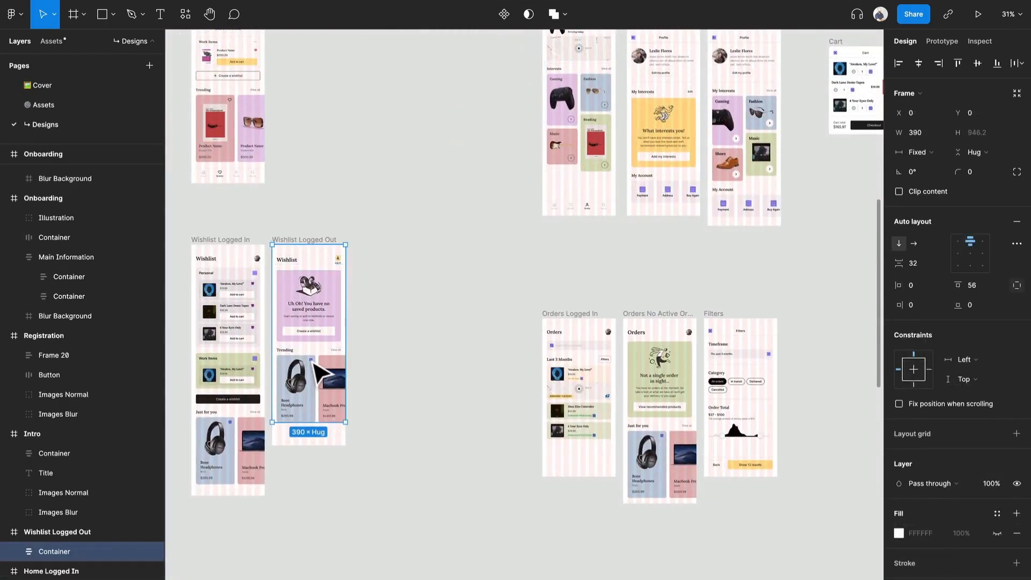
pyautogui.scroll(2, 461, 320)
pyautogui.scroll(3, 461, 319)
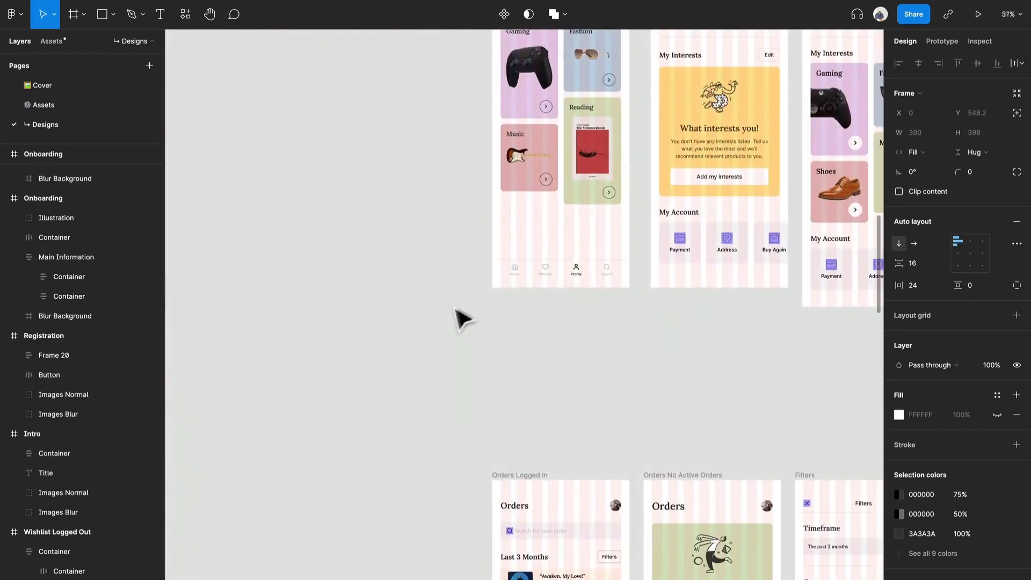
pyautogui.rightClick(538, 240)
pyautogui.press('super+v')
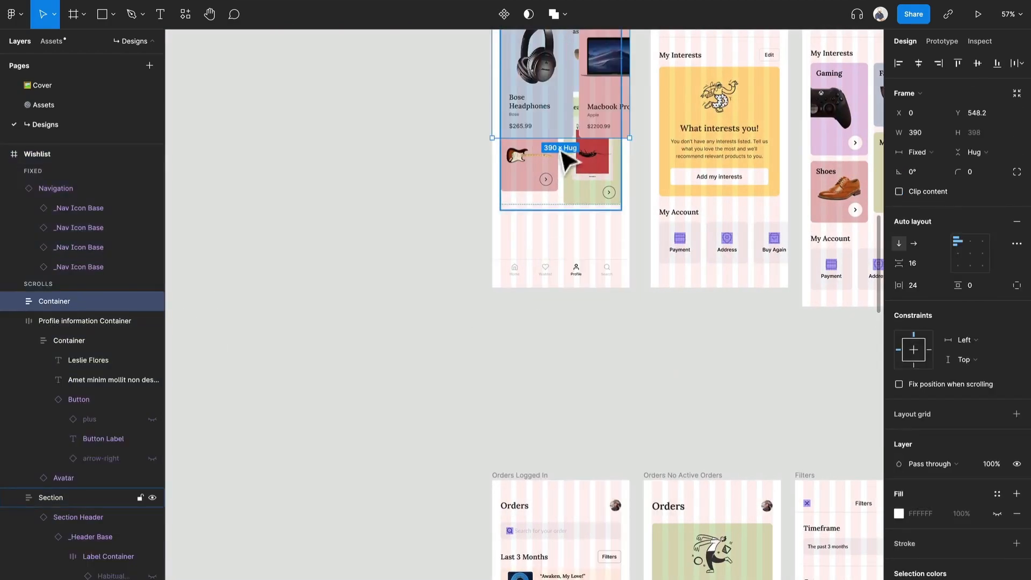
pyautogui.scroll(1, 586, 45)
pyautogui.scroll(2, 591, 52)
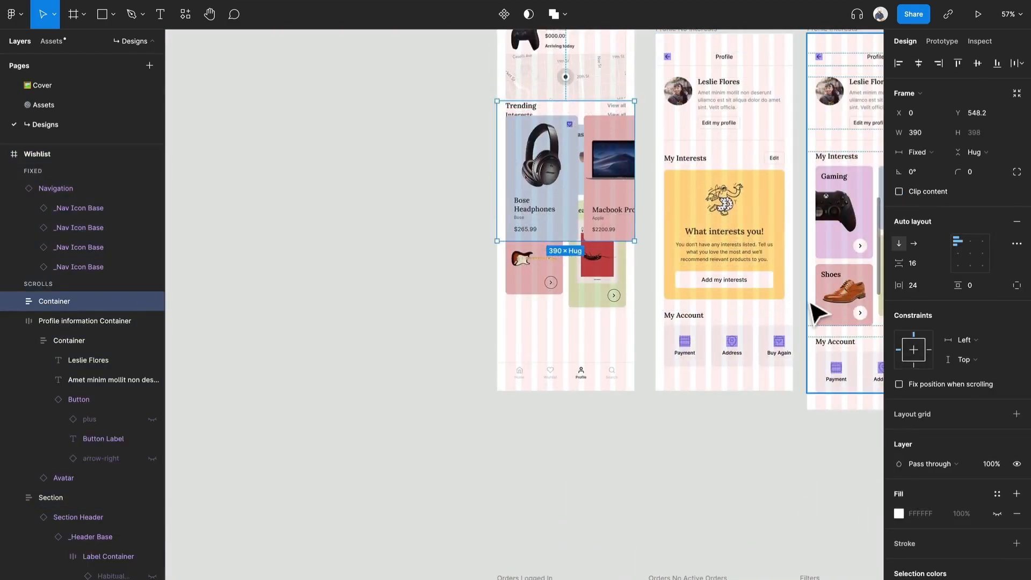
pyautogui.press('super+z')
# Copy the Trending section from the new Wishlist screen into the profile screen and place it below Interests at Y 1060.
pyautogui.scroll(-5, 370, 321)
pyautogui.scroll(5, 371, 321)
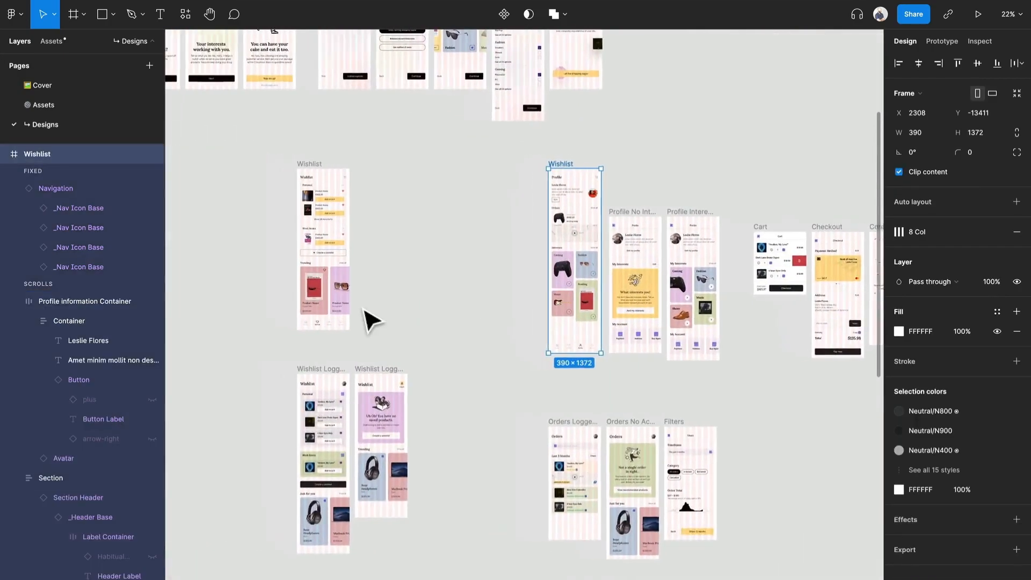
pyautogui.click(341, 295)
pyautogui.scroll(4, 561, 301)
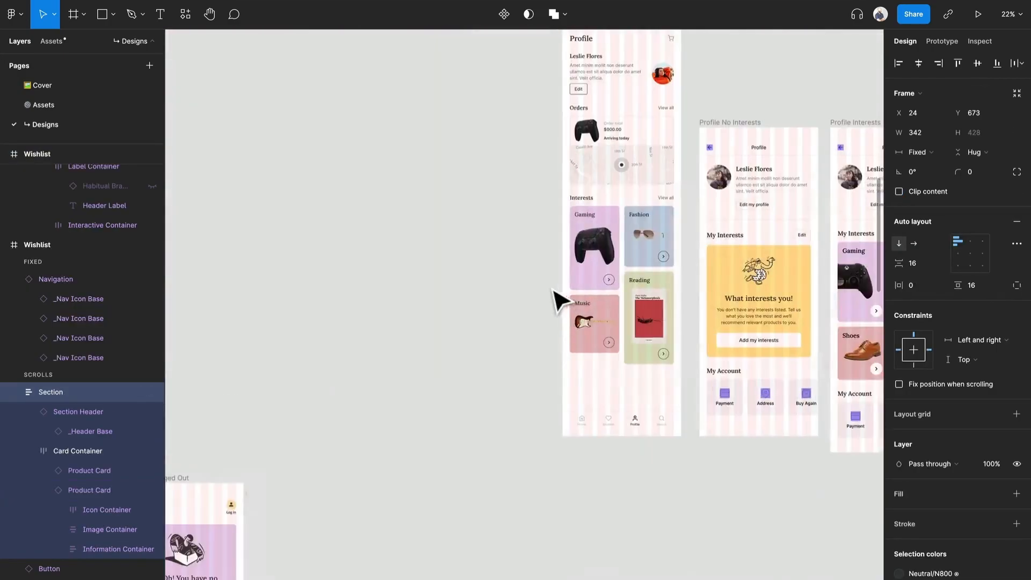
pyautogui.rightClick(594, 397)
pyautogui.press('super+v')
pyautogui.moveTo(617, 298); pyautogui.dragTo(614, 416)
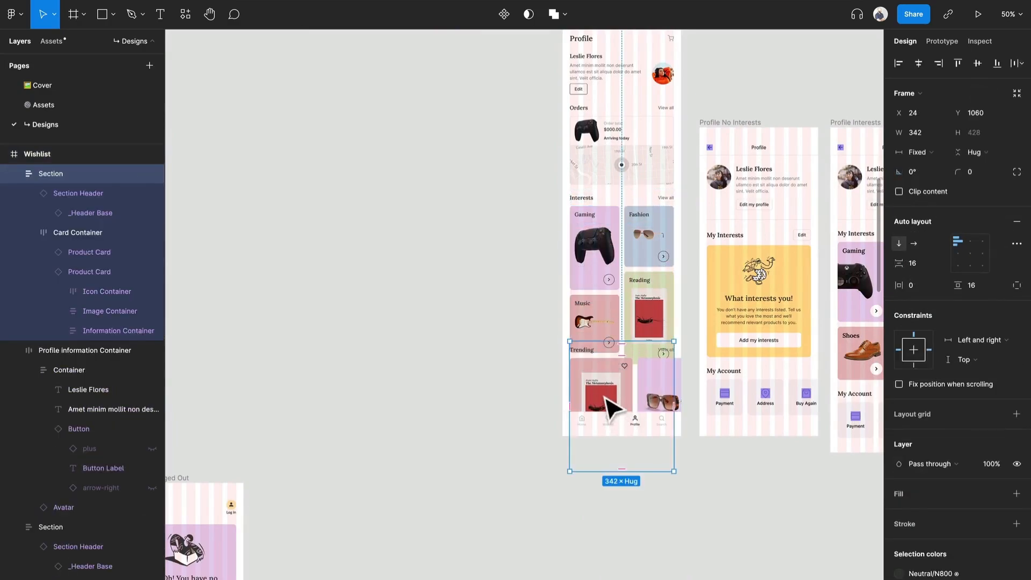
pyautogui.press('Escape')
# Rename the new profile screen's frame to "Profile".
pyautogui.scroll(-4, 607, 400)
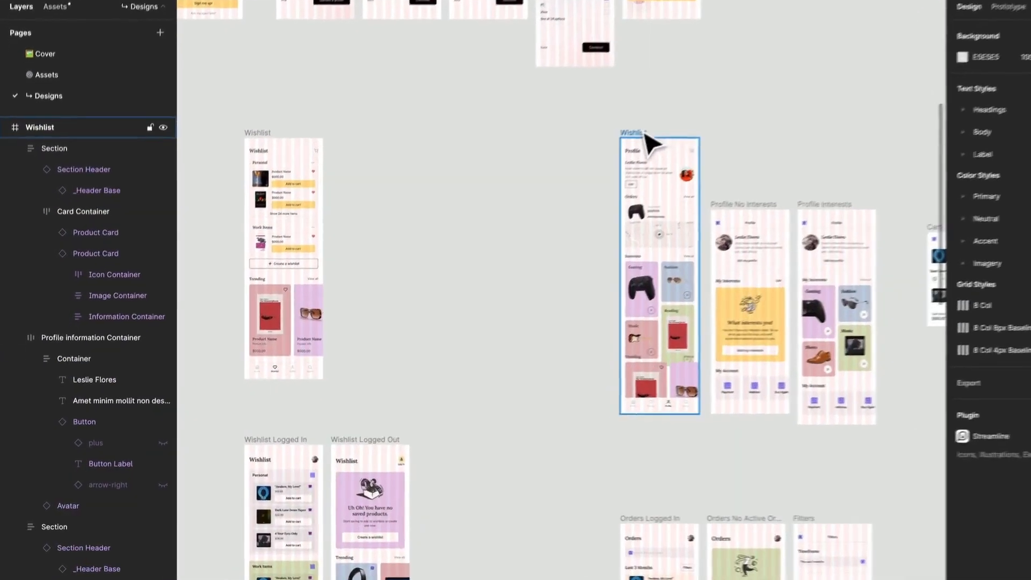
pyautogui.click(639, 136)
pyautogui.hotkey('ctrl', 'r')
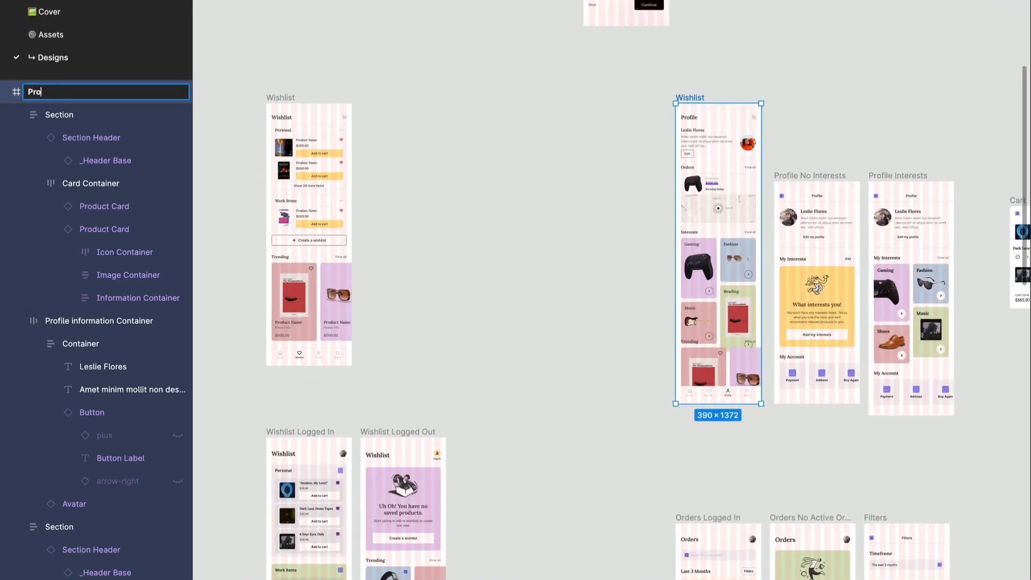
pyautogui.write('Profile')
pyautogui.press('Return')
# Extend the Profile frame further downward and move the Trending section clear of the Interests cards.
pyautogui.moveTo(727, 403); pyautogui.dragTo(727, 502)
pyautogui.scroll(5, 739, 435)
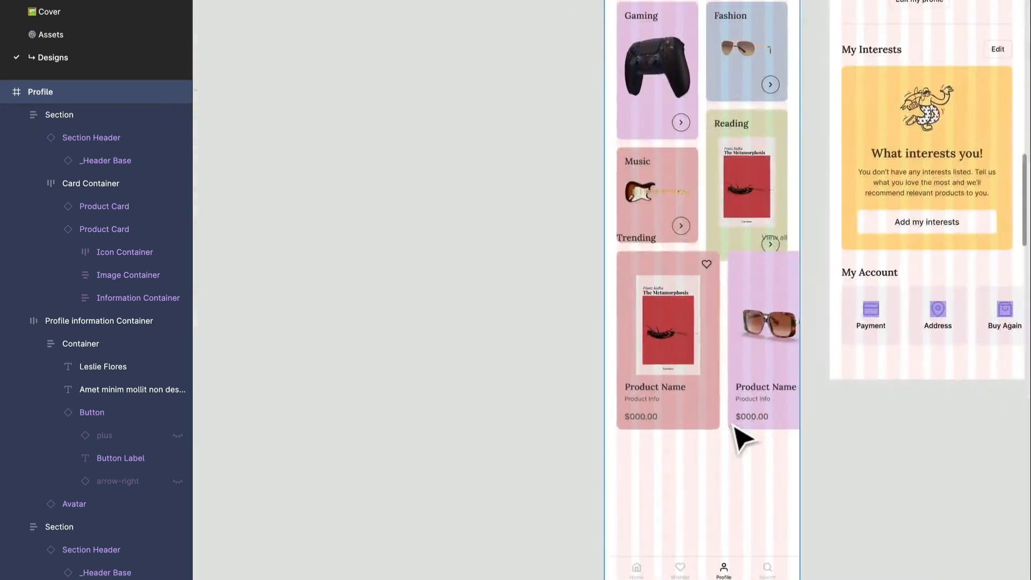
pyautogui.click(722, 320)
pyautogui.moveTo(715, 317); pyautogui.dragTo(711, 365)
pyautogui.hscroll(2, 712, 366)
pyautogui.scroll(-1, 712, 366)
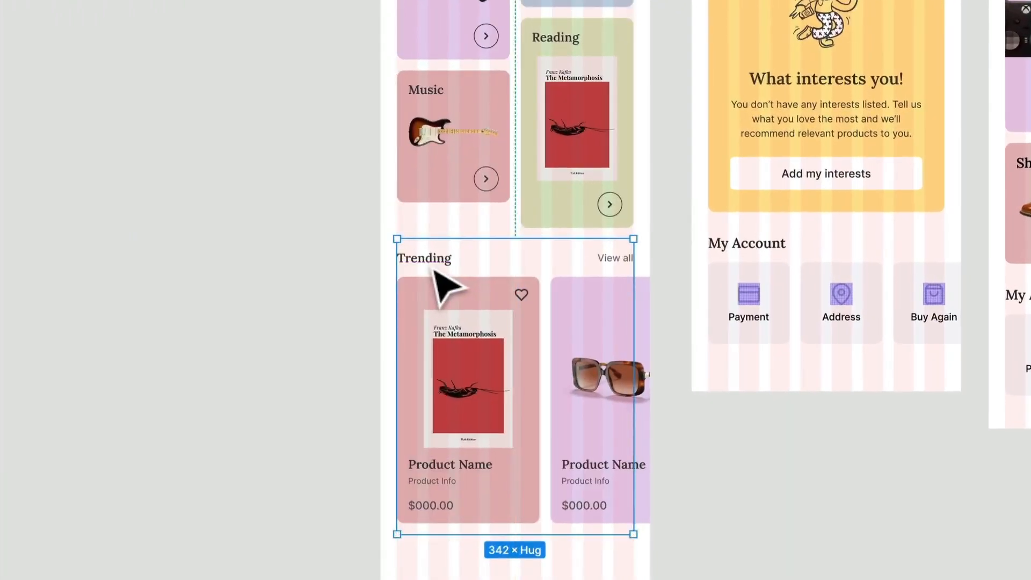
# Change the pasted section's header text from Trending to "Account".
pyautogui.doubleClick(526, 265)
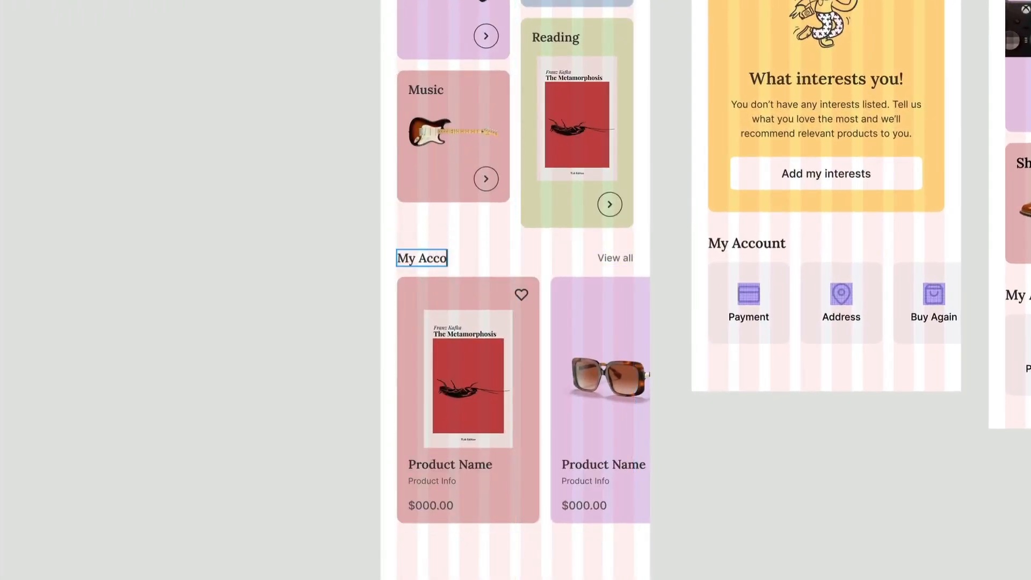
pyautogui.hotkey('ctrl', 'a')
pyautogui.write('A')
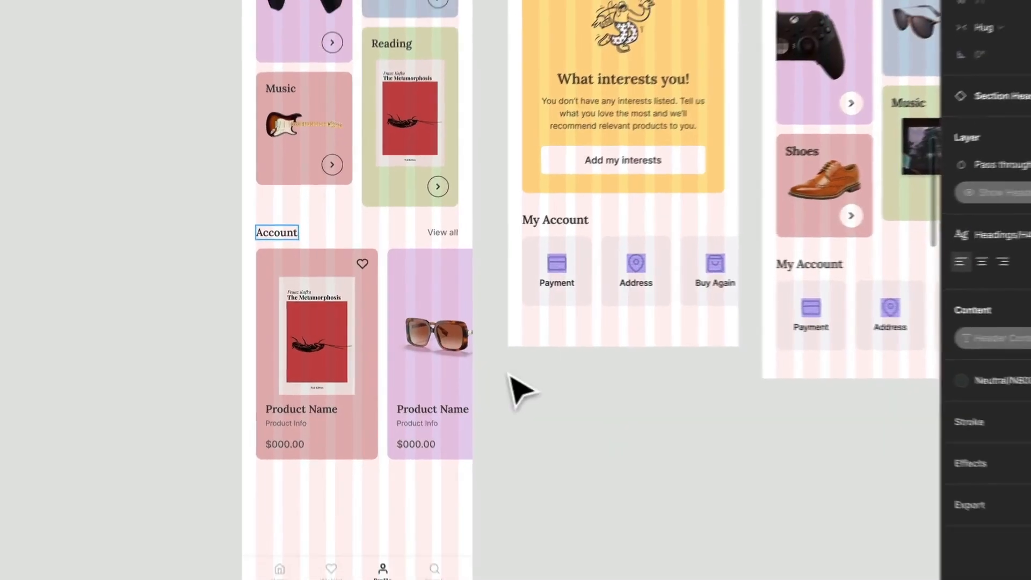
pyautogui.press('Escape')
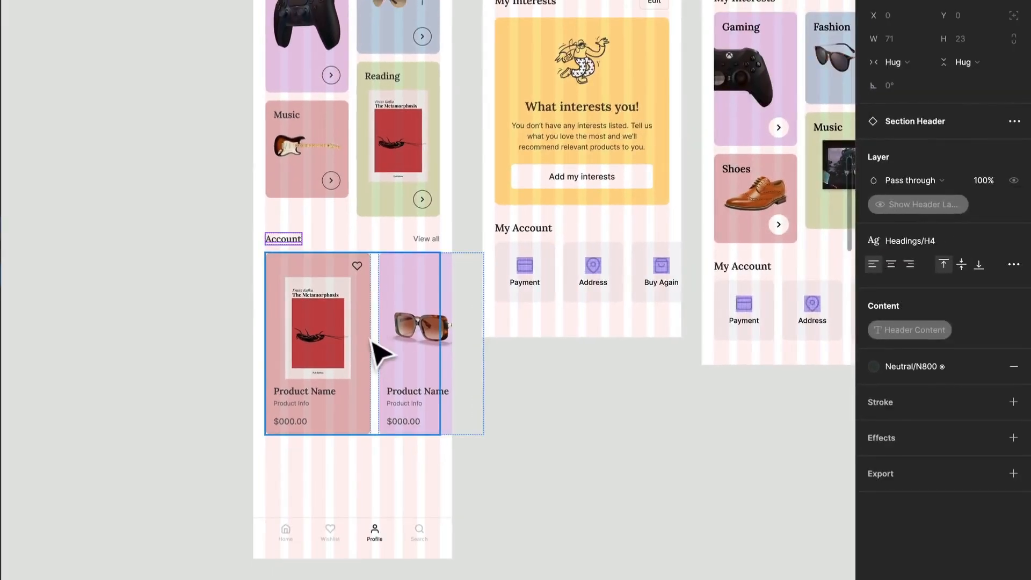
# Swap both product cards in the Account section for Category Card instances and set their type to Account Category.
pyautogui.click(332, 340)
pyautogui.keyDown('shift'); pyautogui.click(416, 344); pyautogui.keyUp('shift')
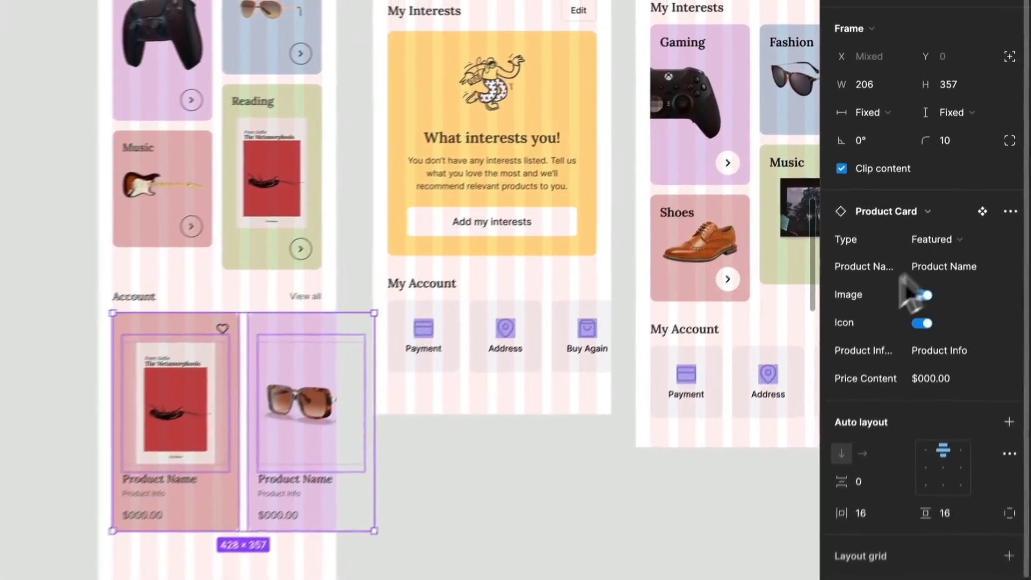
pyautogui.click(949, 243)
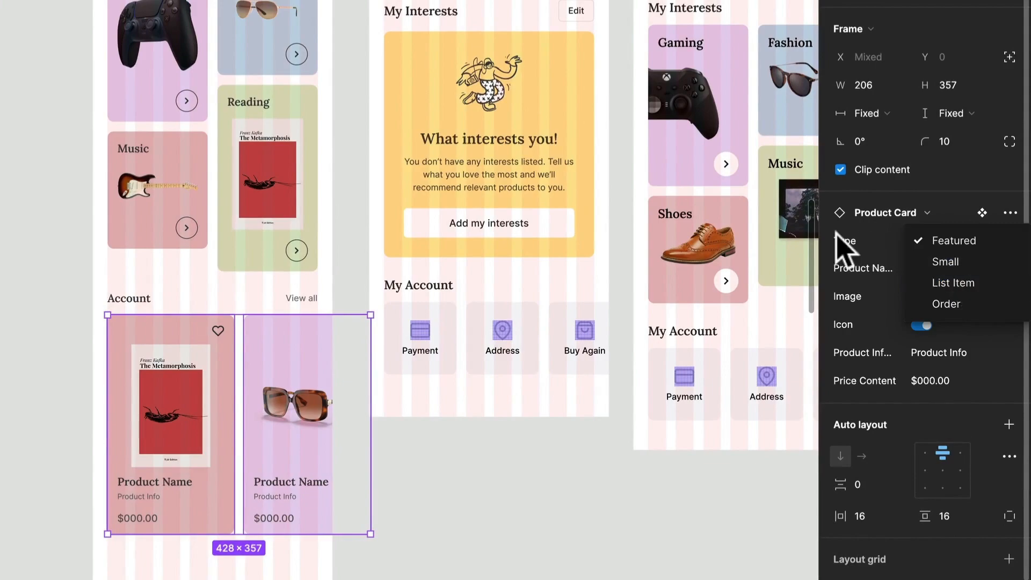
pyautogui.click(902, 214)
pyautogui.click(904, 214)
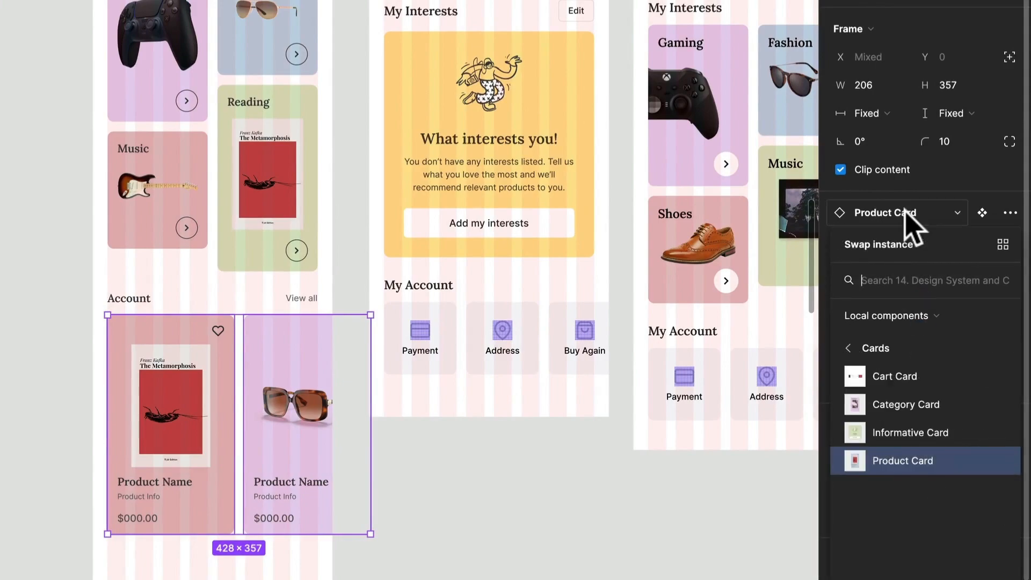
pyautogui.click(918, 405)
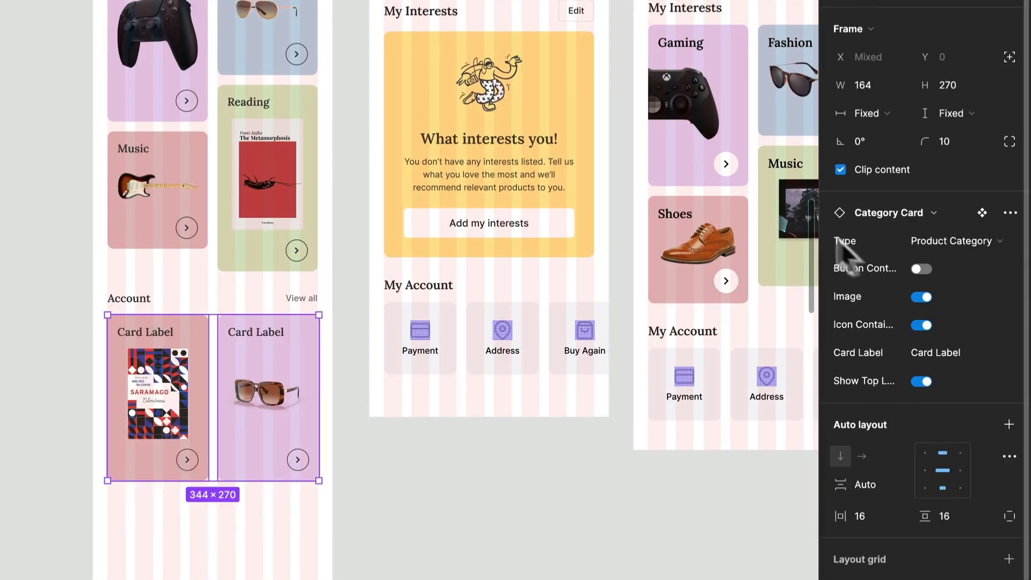
pyautogui.click(953, 242)
pyautogui.click(961, 219)
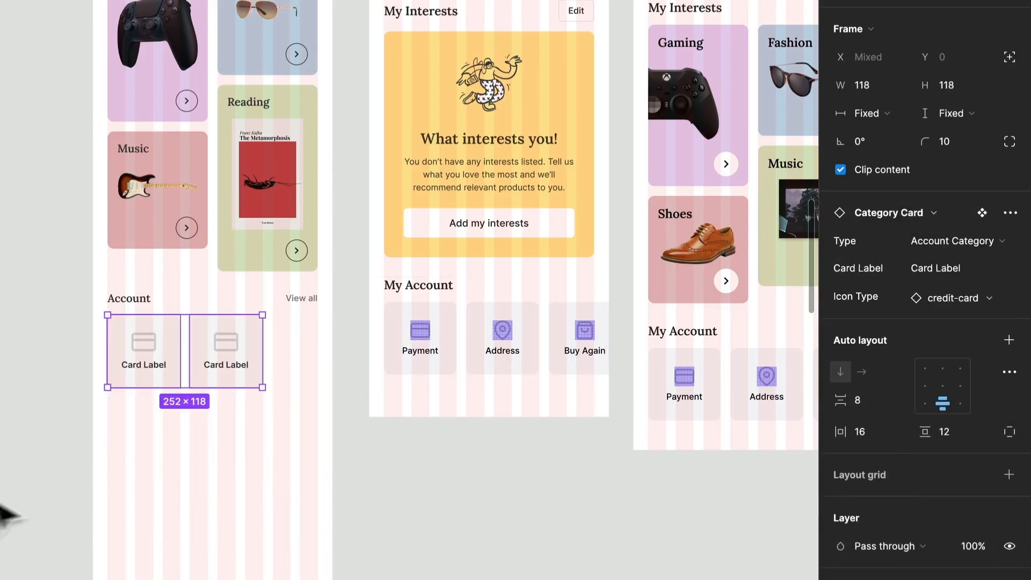
pyautogui.scroll(5, 223, 314)
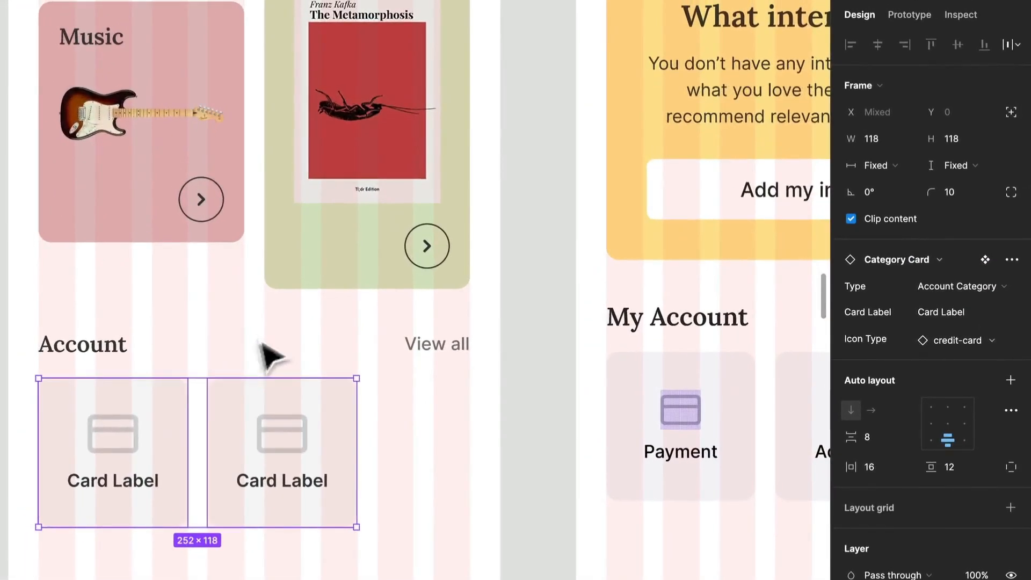
# Label the two Account category cards "Payment Methods" and "Address".
pyautogui.doubleClick(128, 493)
pyautogui.doubleClick(120, 479)
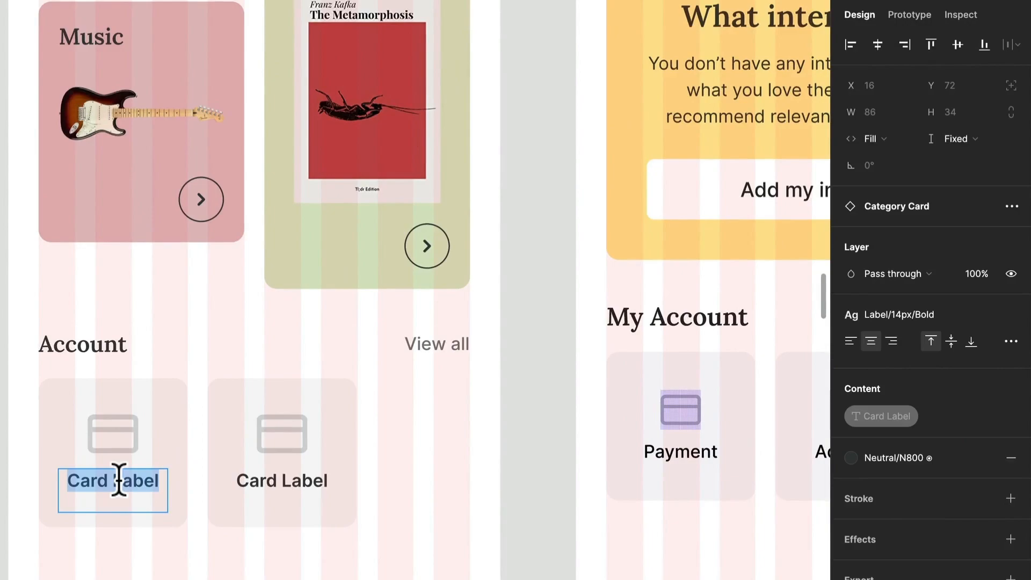
pyautogui.write('Payment')
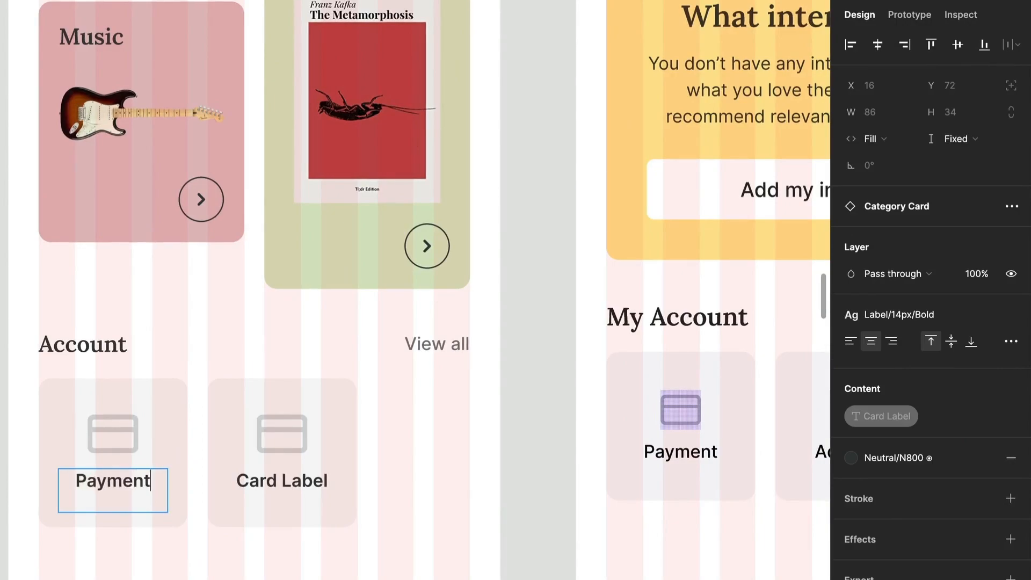
pyautogui.write(' Methods')
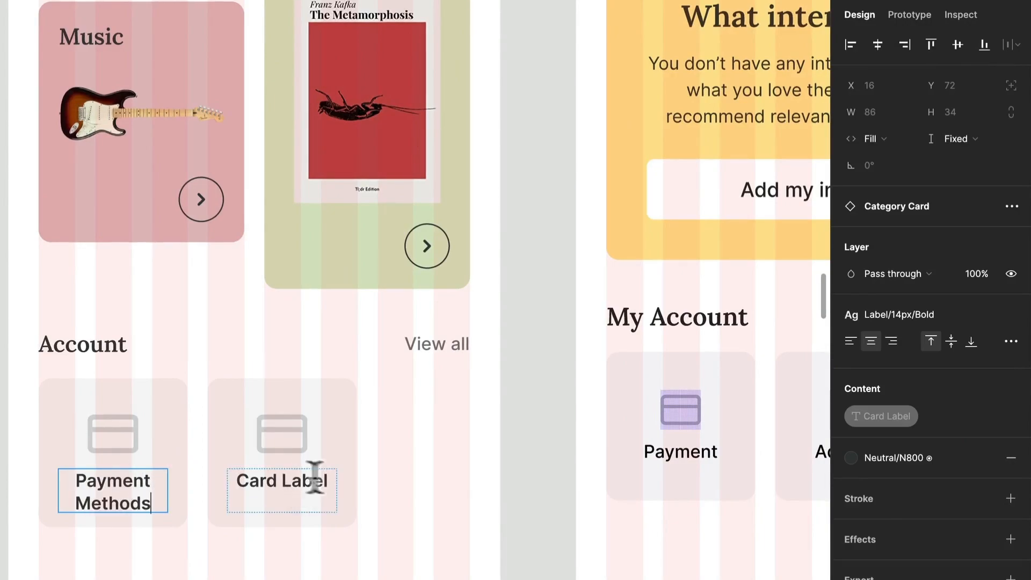
pyautogui.click(292, 479)
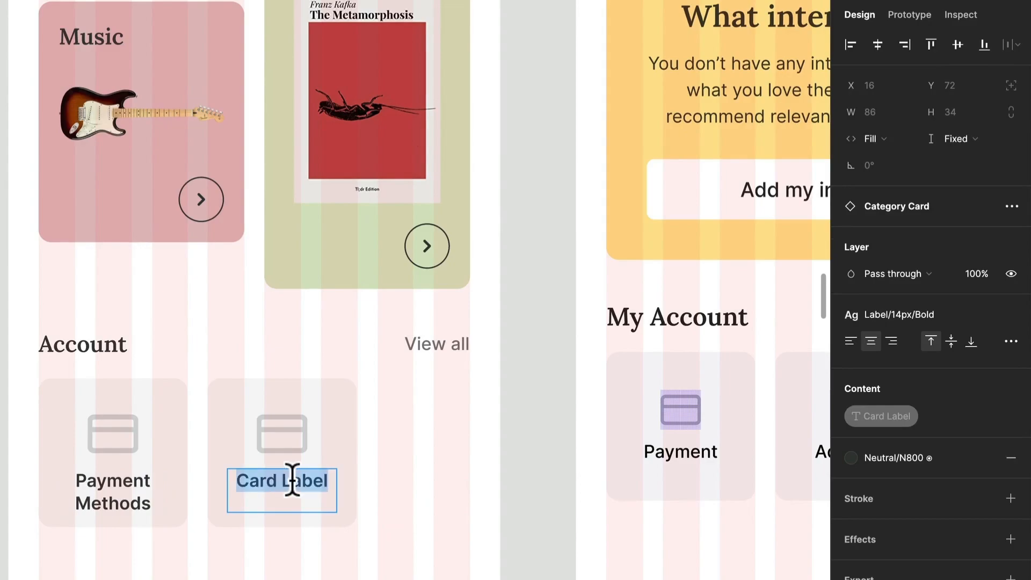
pyautogui.write('Address')
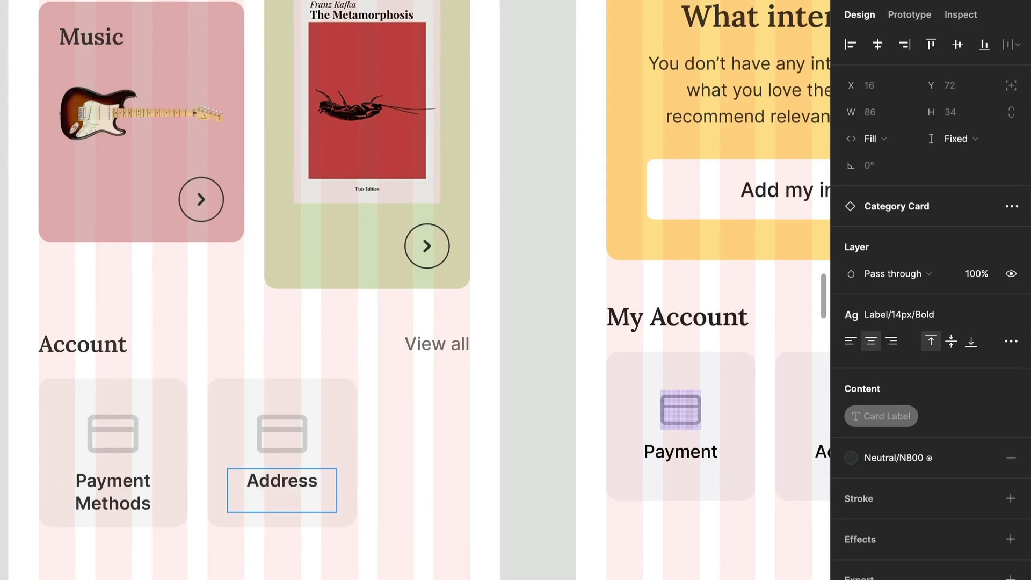
# Duplicate the Address card to add a third card to the Account row.
pyautogui.press('Escape')
pyautogui.press('Escape')
pyautogui.hotkey('ctrl', 'd')
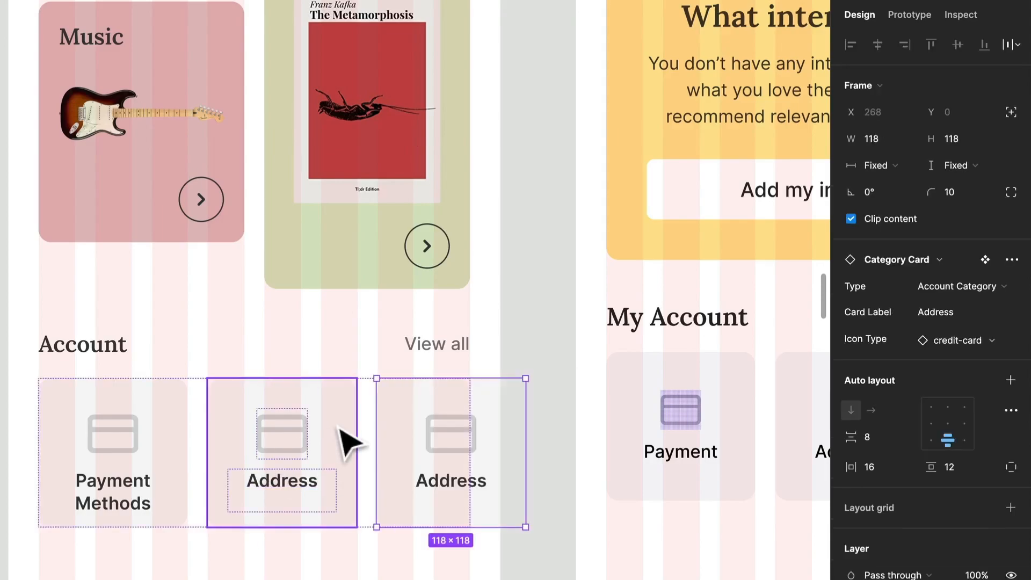
# Swap the icon of the middle Address card for map-pin.
pyautogui.doubleClick(300, 441)
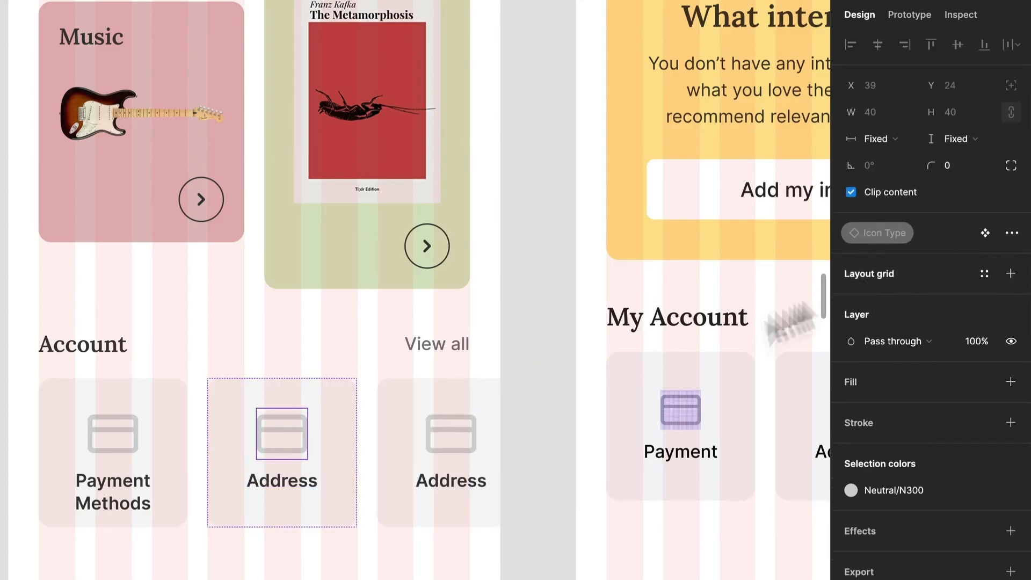
pyautogui.click(349, 426)
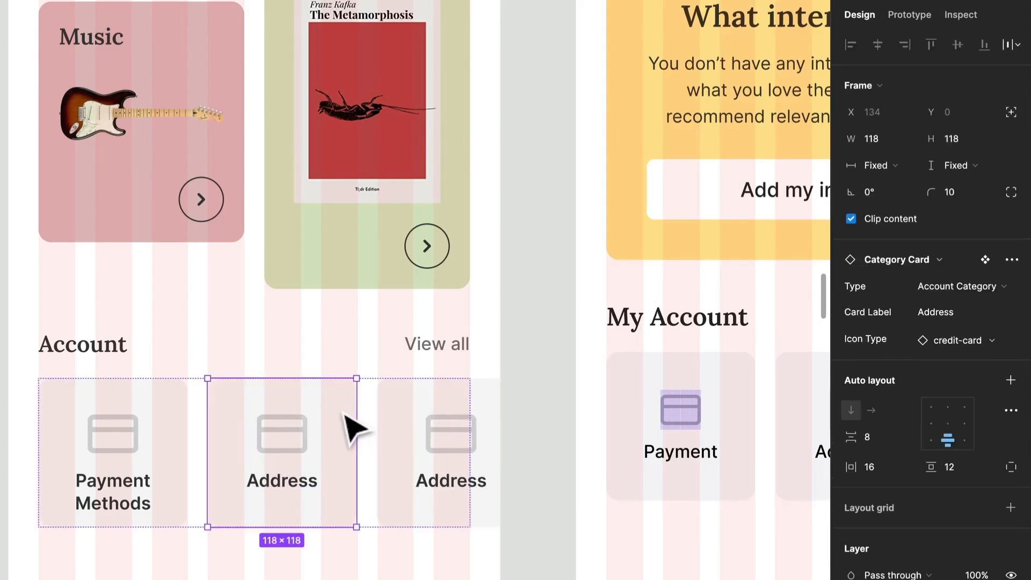
pyautogui.click(945, 339)
pyautogui.write('pin')
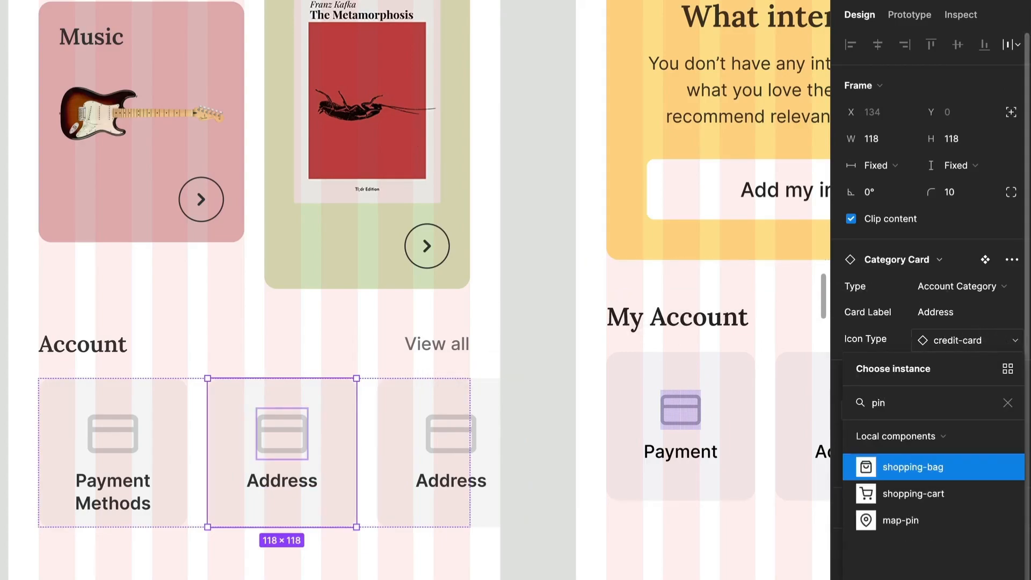
pyautogui.press('Up')
pyautogui.press('Down')
pyautogui.press('Down')
pyautogui.press('Down')
pyautogui.press('Return')
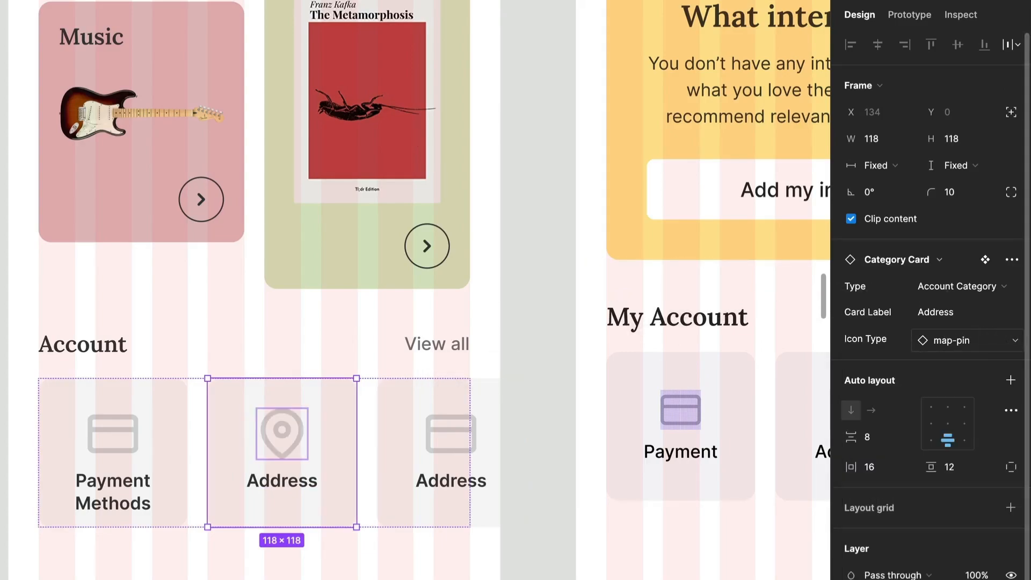
# Relabel the duplicated third card "Orders" and move it to the first place in the Account row.
pyautogui.click(444, 475)
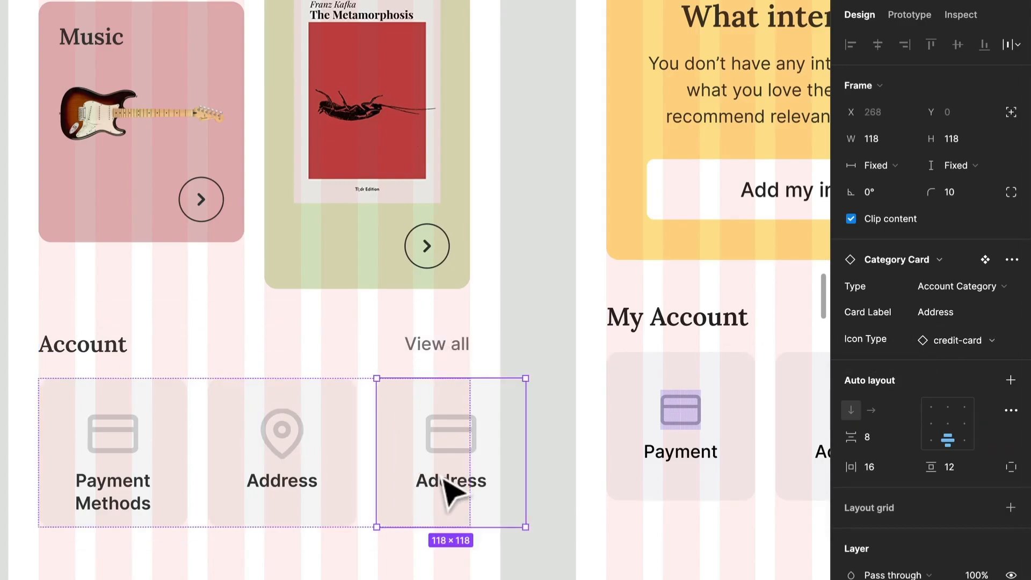
pyautogui.doubleClick(439, 481)
pyautogui.write('Orders')
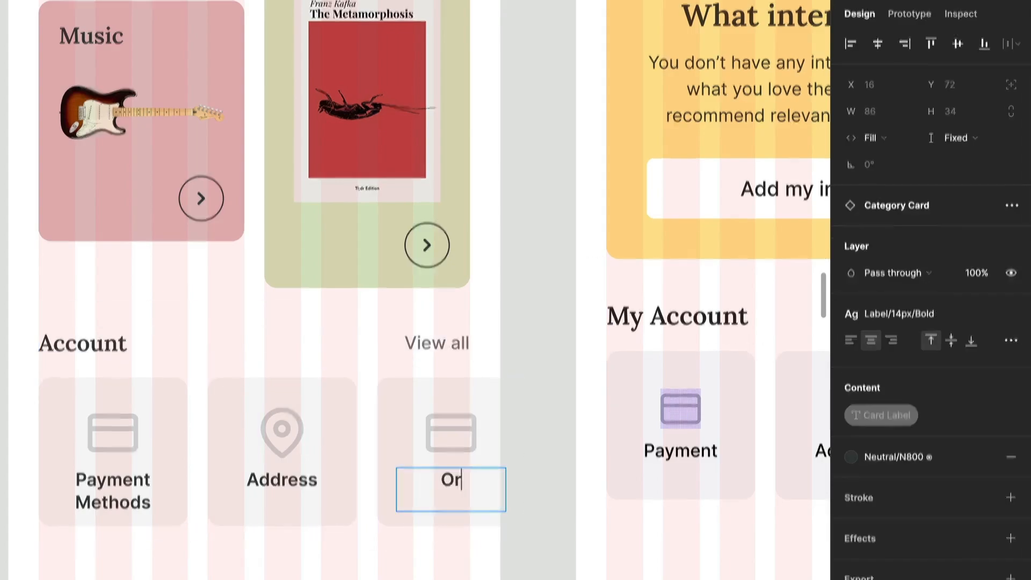
pyautogui.scroll(-4, 446, 483)
pyautogui.press('Escape')
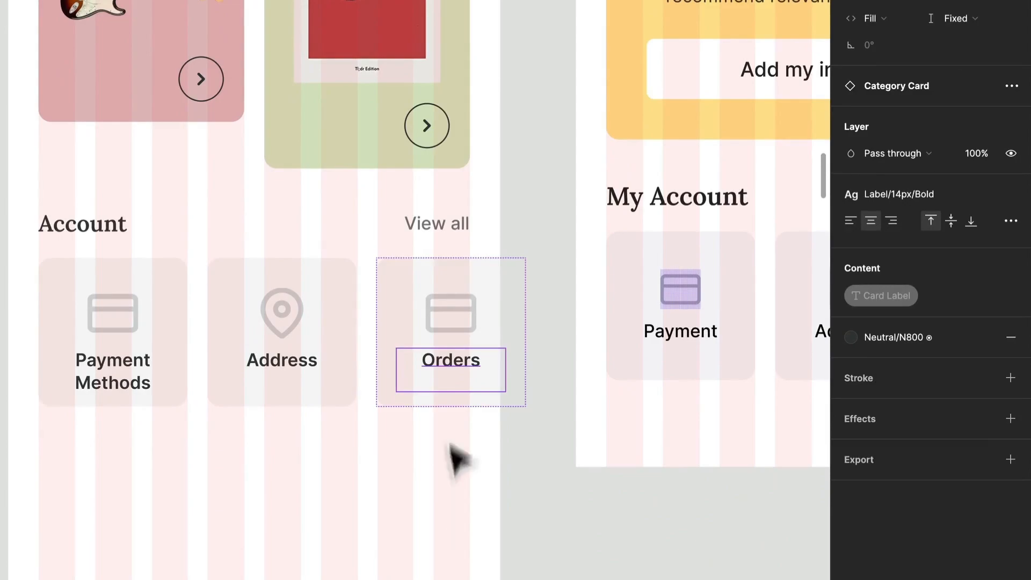
pyautogui.click(438, 400)
pyautogui.press('Left')
pyautogui.press('Left')
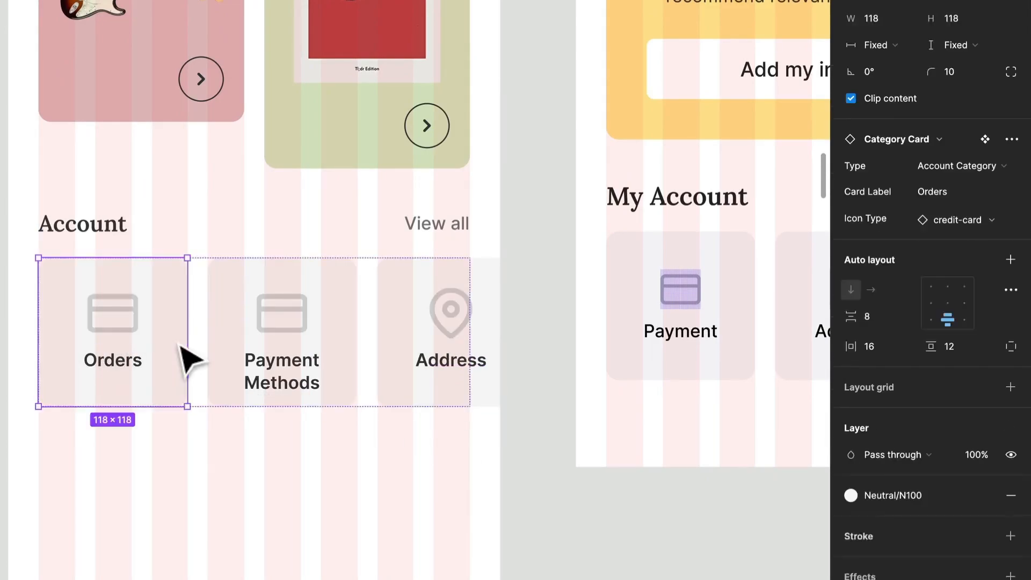
# Swap the Orders card's icon for shopping-cart and recolor its dark outline with the Neutral/N300 style.
pyautogui.click(961, 220)
pyautogui.write('cart')
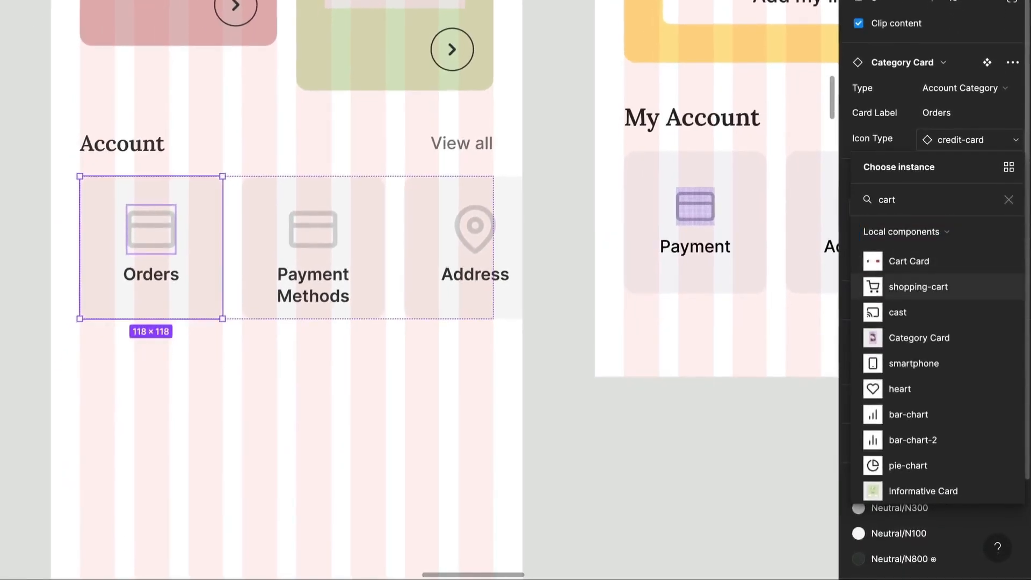
pyautogui.click(912, 286)
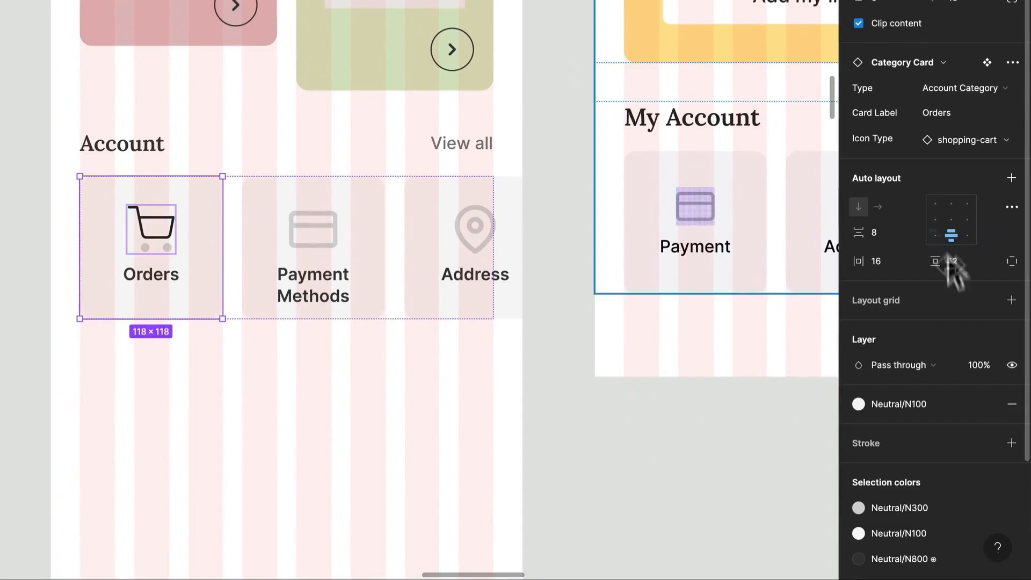
pyautogui.scroll(-3, 907, 451)
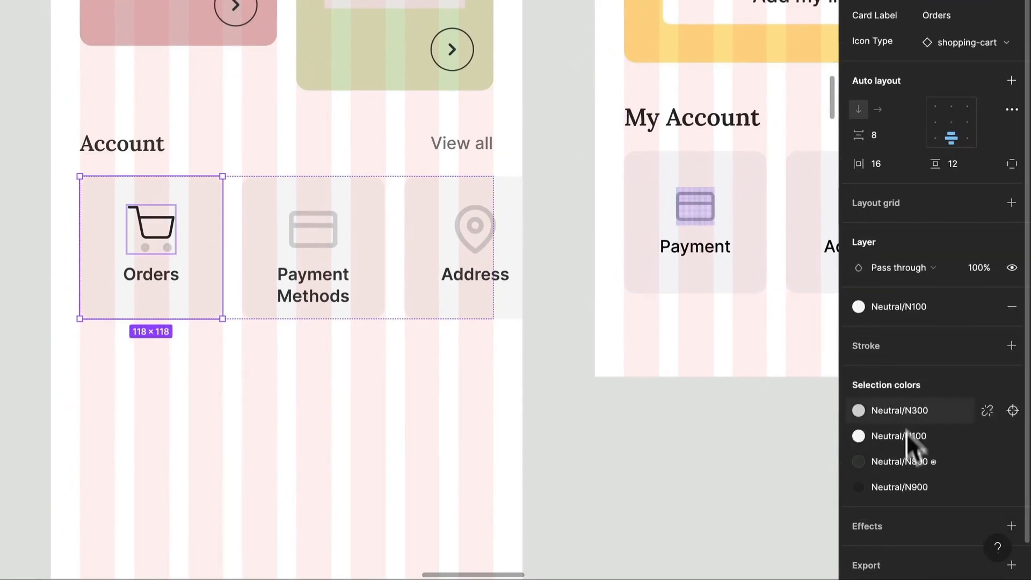
pyautogui.click(895, 486)
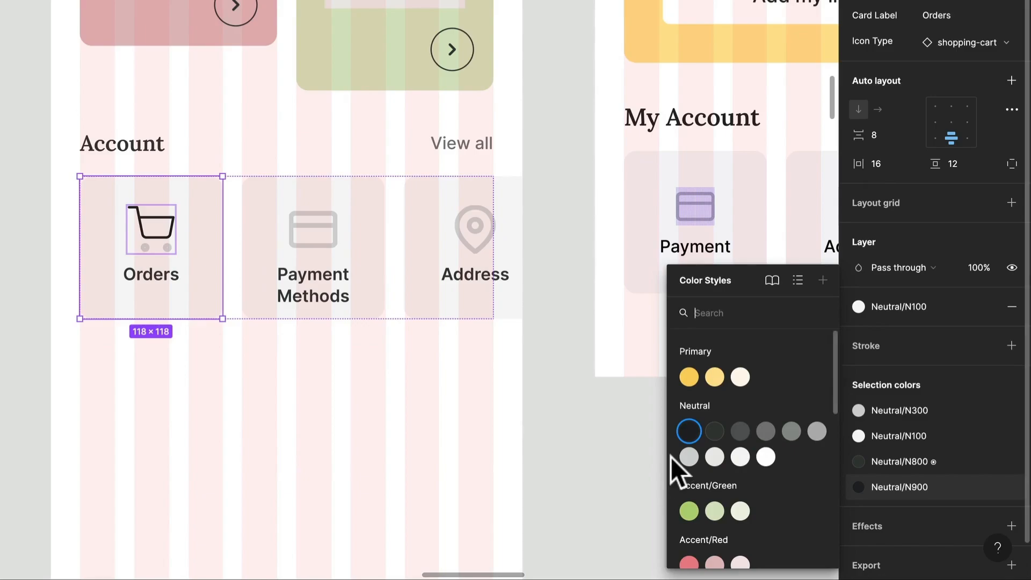
pyautogui.click(689, 457)
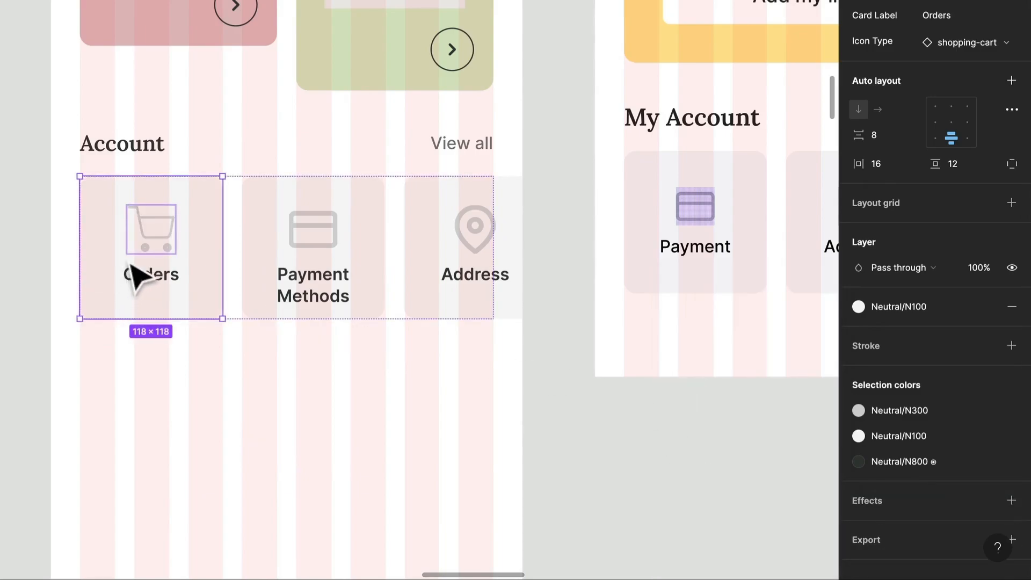
# Set the stroke weight of the shopping cart icon's body to 4.
pyautogui.scroll(10, 136, 276)
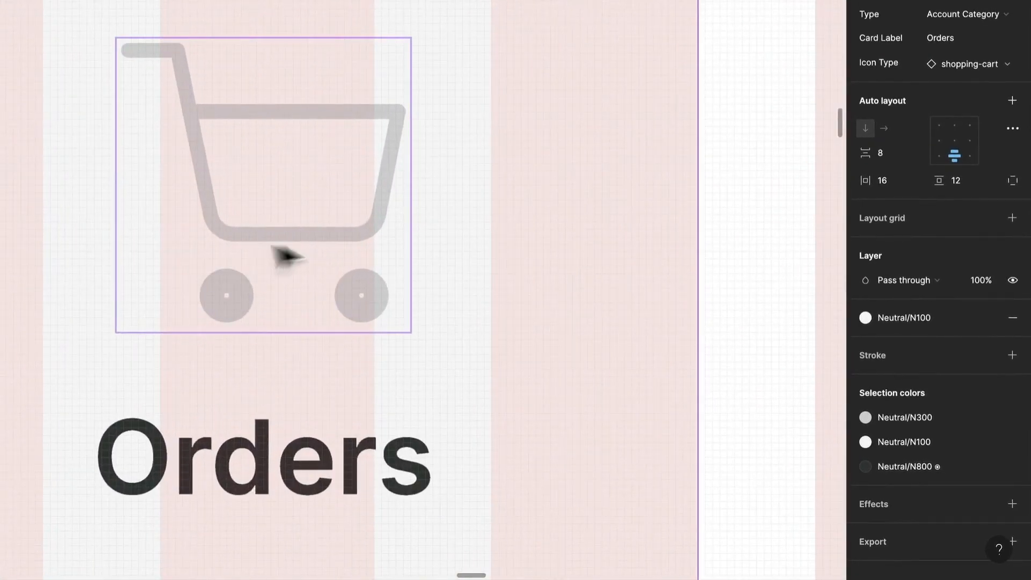
pyautogui.doubleClick(306, 238)
pyautogui.doubleClick(306, 237)
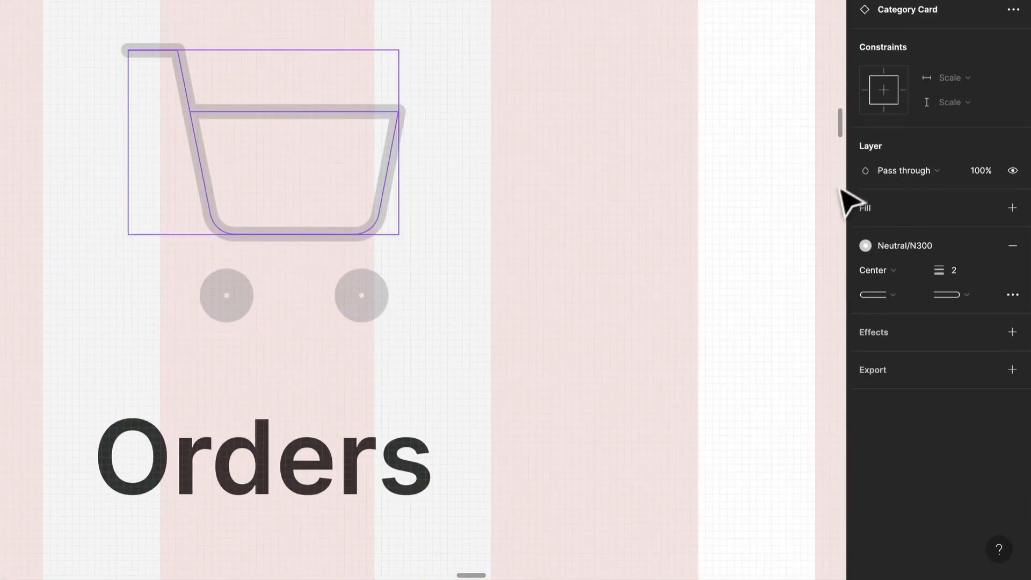
pyautogui.press('Return')
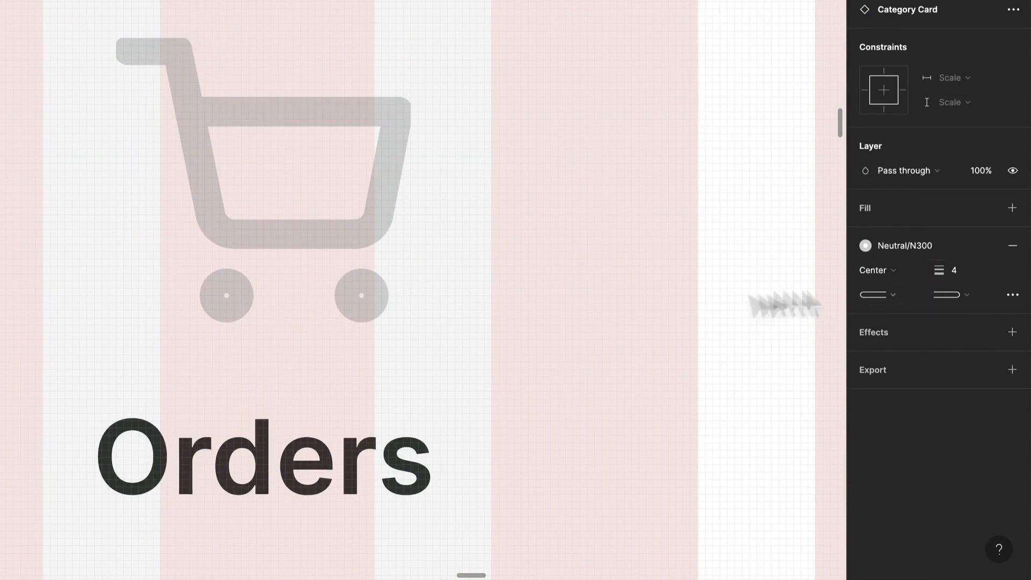
# Fill both wheels of the shopping cart icon with the Neutral/N300 color style.
pyautogui.click(369, 304)
pyautogui.keyDown('shift'); pyautogui.click(226, 303); pyautogui.keyUp('shift')
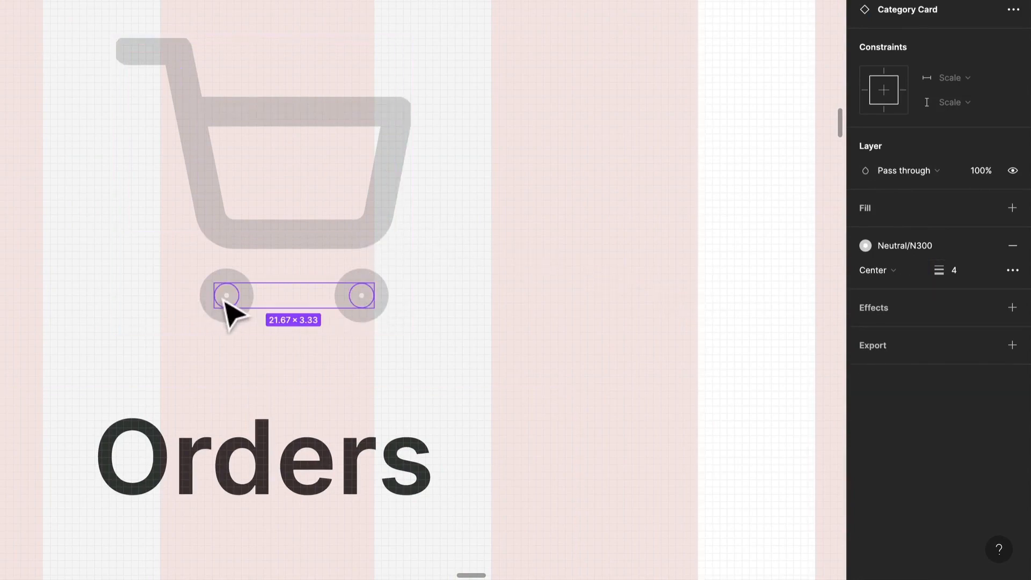
pyautogui.click(1011, 202)
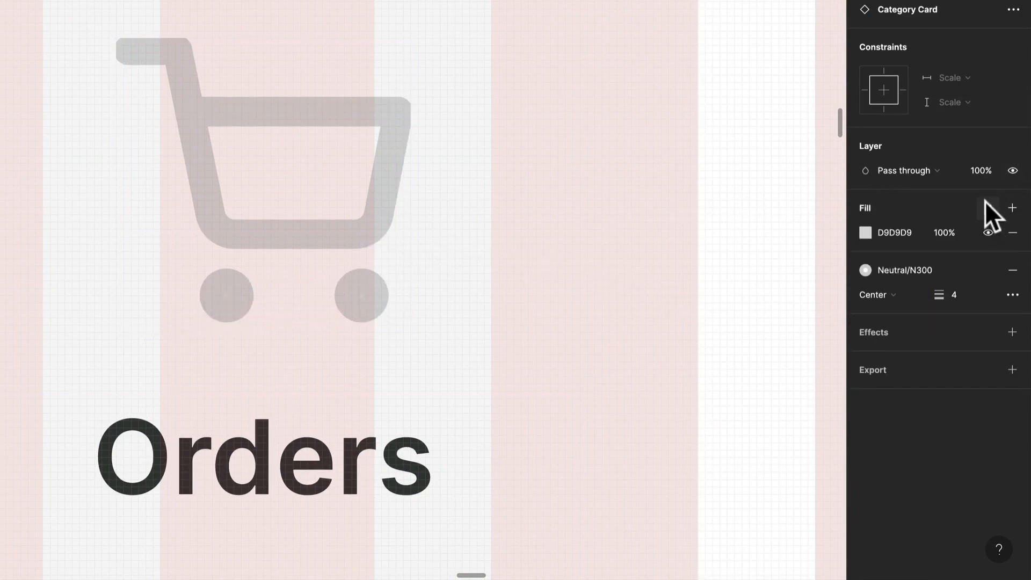
pyautogui.click(988, 208)
pyautogui.scroll(-1, 902, 384)
pyautogui.click(878, 379)
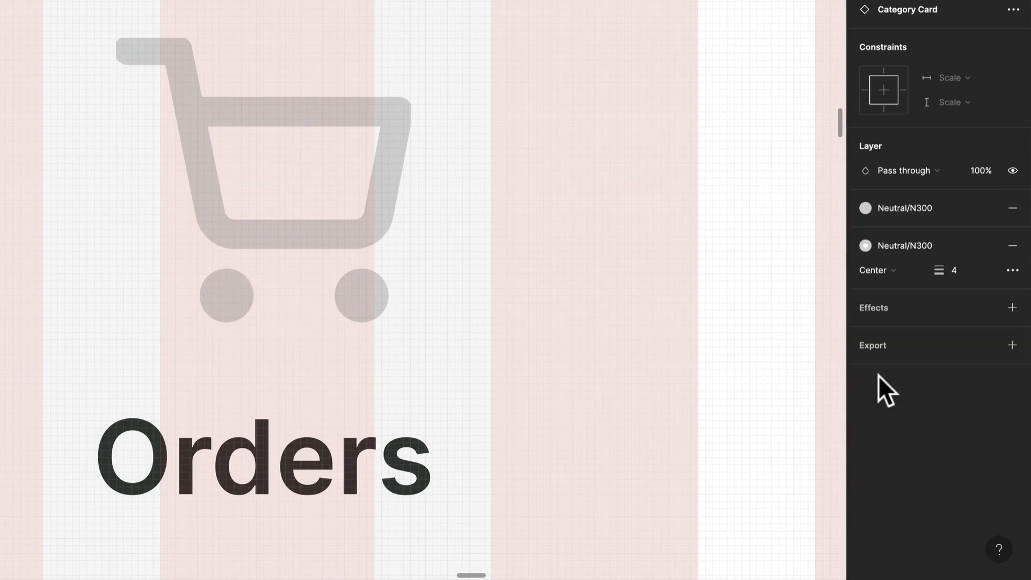
# Shorten the Profile frame to a height of 1441 so it ends just below the Account section.
pyautogui.scroll(-5, 691, 315)
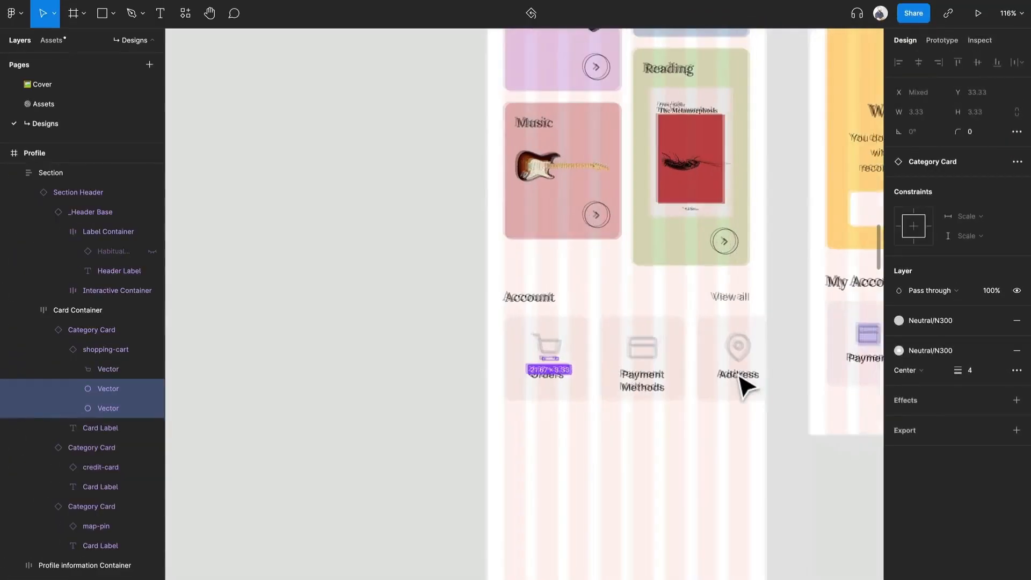
pyautogui.click(350, 353)
pyautogui.scroll(-3, 350, 355)
pyautogui.hscroll(1, 347, 349)
pyautogui.scroll(-1, 346, 349)
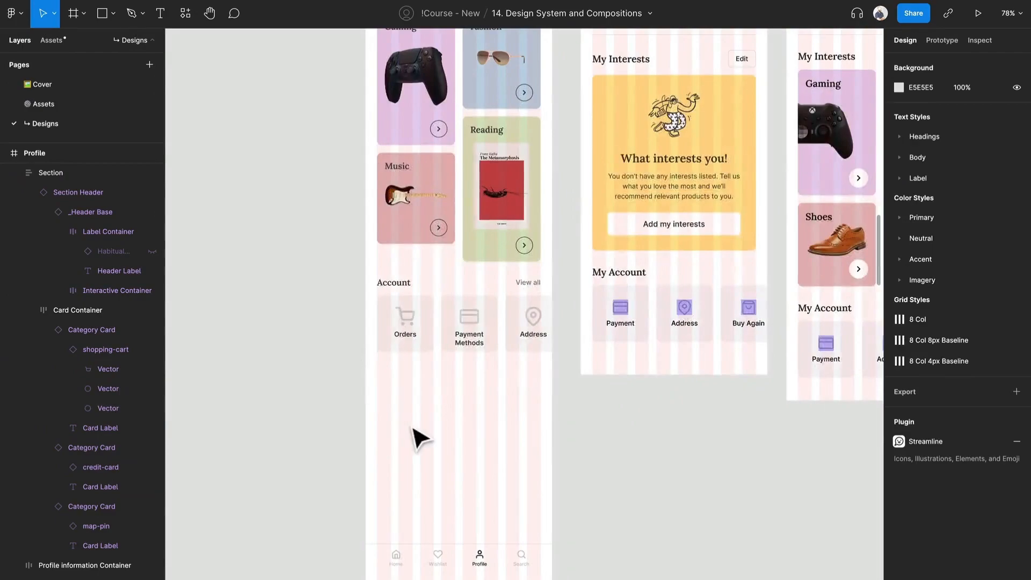
pyautogui.rightClick(413, 426)
pyautogui.click(398, 508)
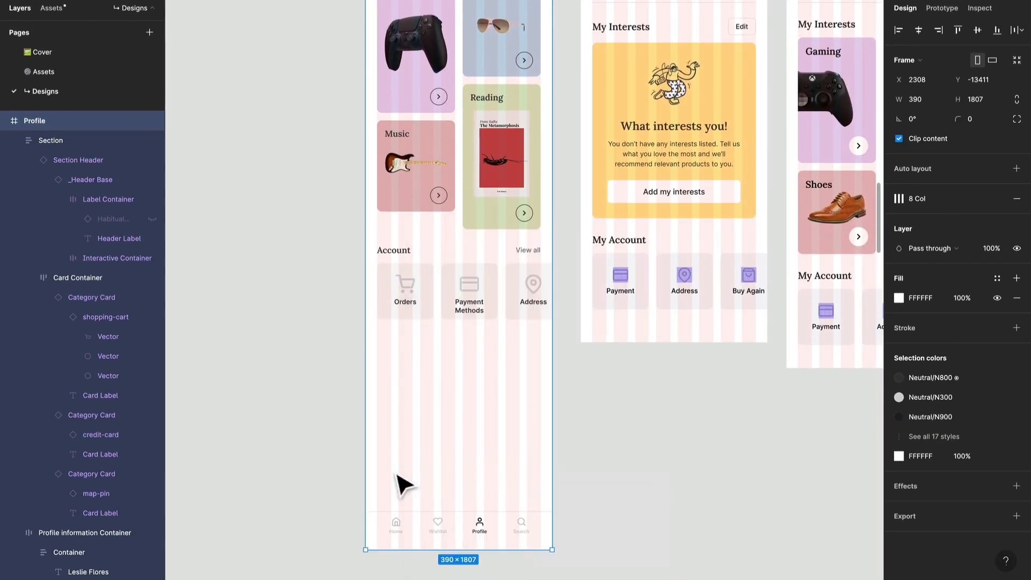
pyautogui.rightClick(397, 474)
pyautogui.click(397, 475)
pyautogui.moveTo(419, 552); pyautogui.dragTo(425, 377)
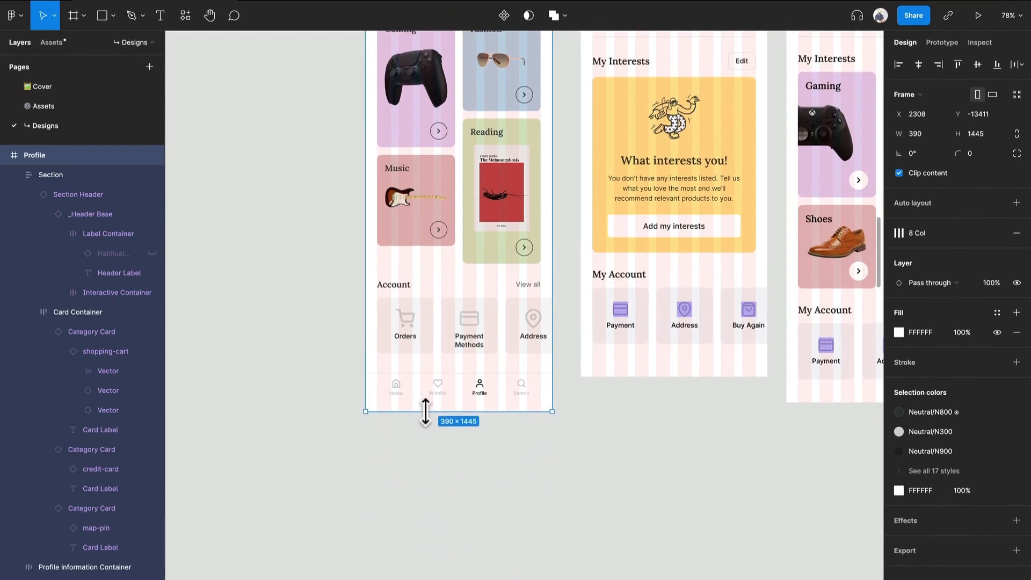
pyautogui.moveTo(425, 412); pyautogui.dragTo(425, 411)
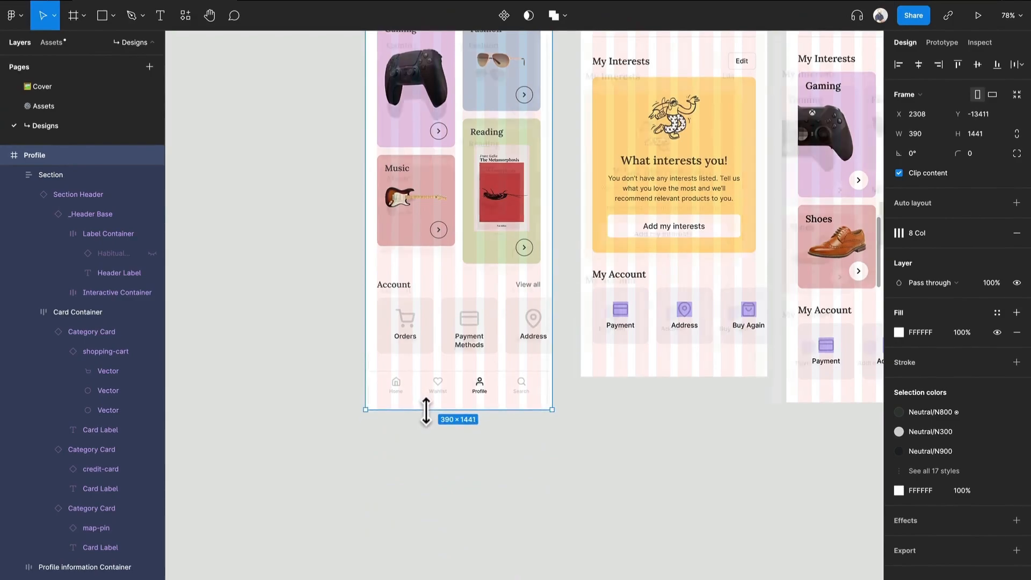
# Review the Profile screen's sections and compare them with the existing profile and orders screens.
pyautogui.scroll(-5, 425, 412)
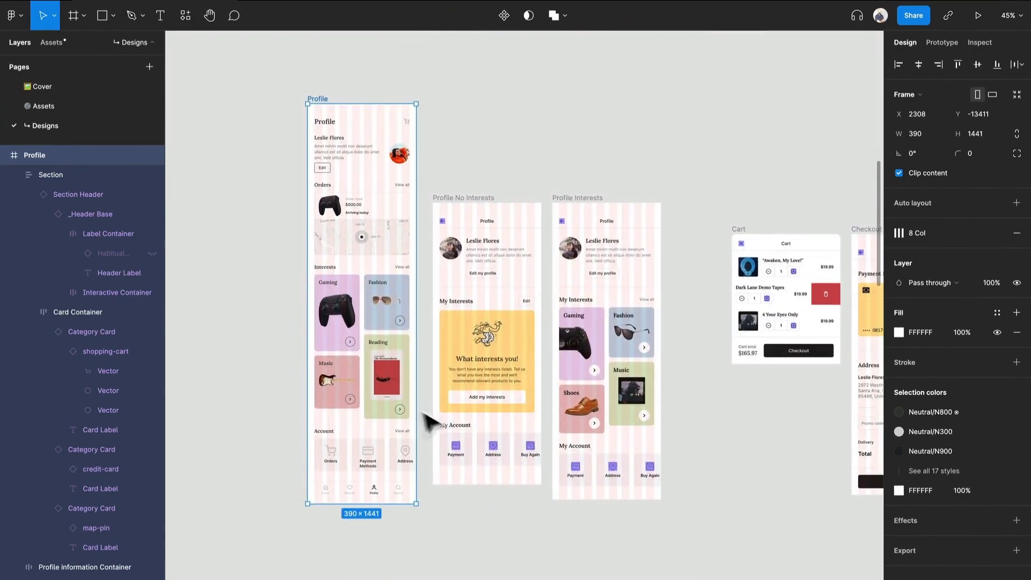
pyautogui.scroll(3, 413, 161)
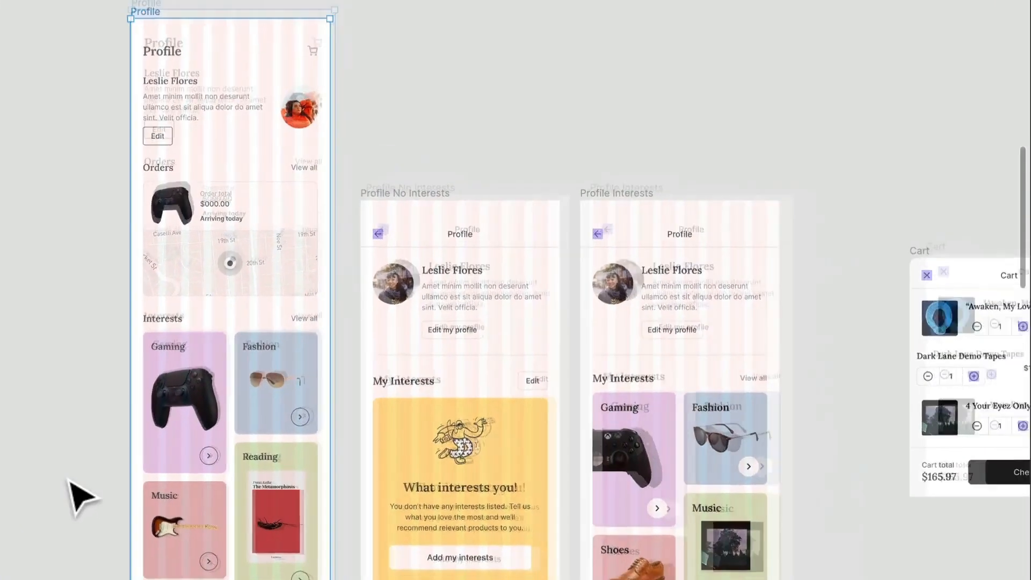
pyautogui.scroll(-10, 502, 340)
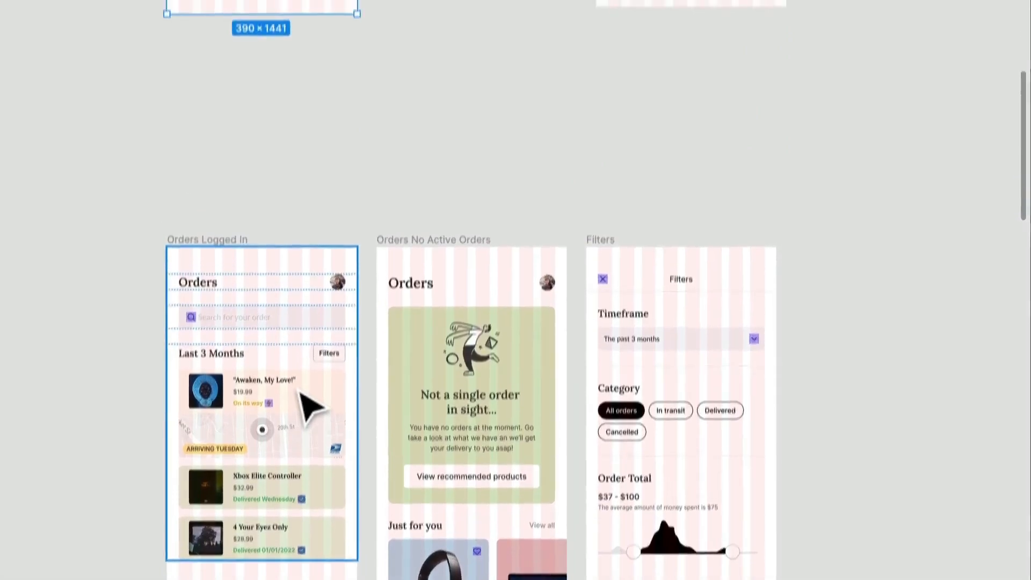
pyautogui.scroll(8, 298, 341)
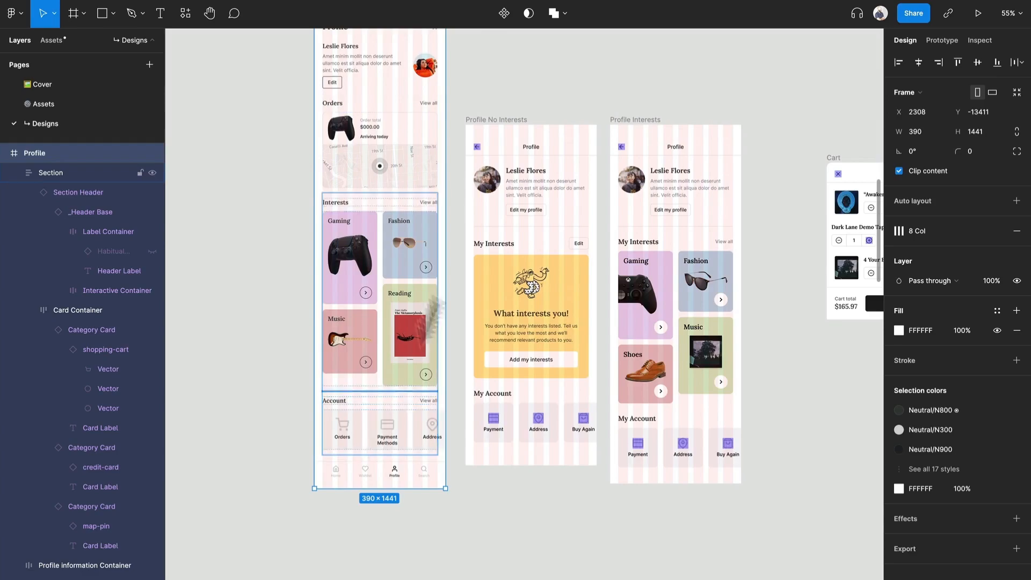
pyautogui.click(383, 429)
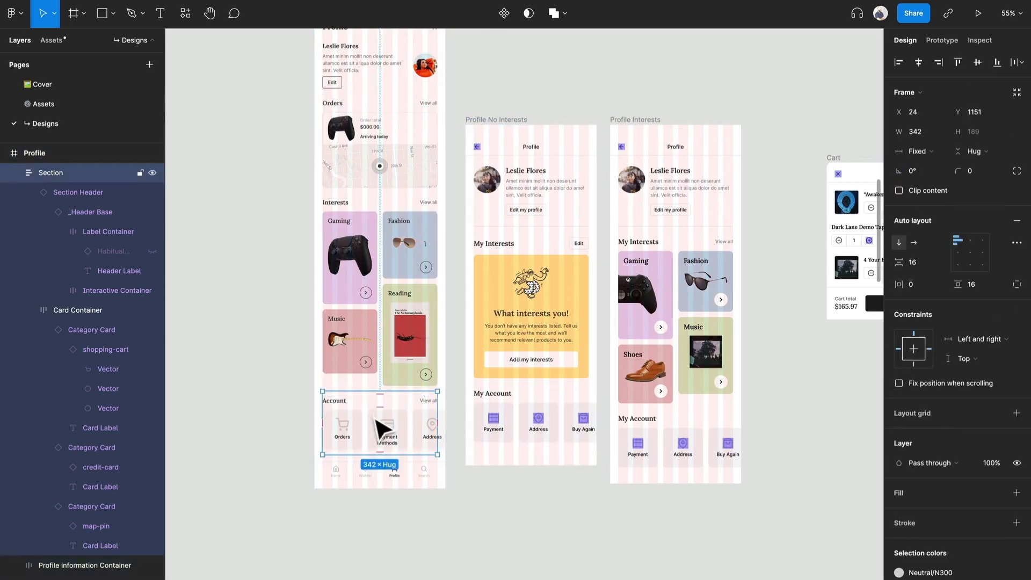
pyautogui.moveTo(382, 430); pyautogui.dragTo(383, 429)
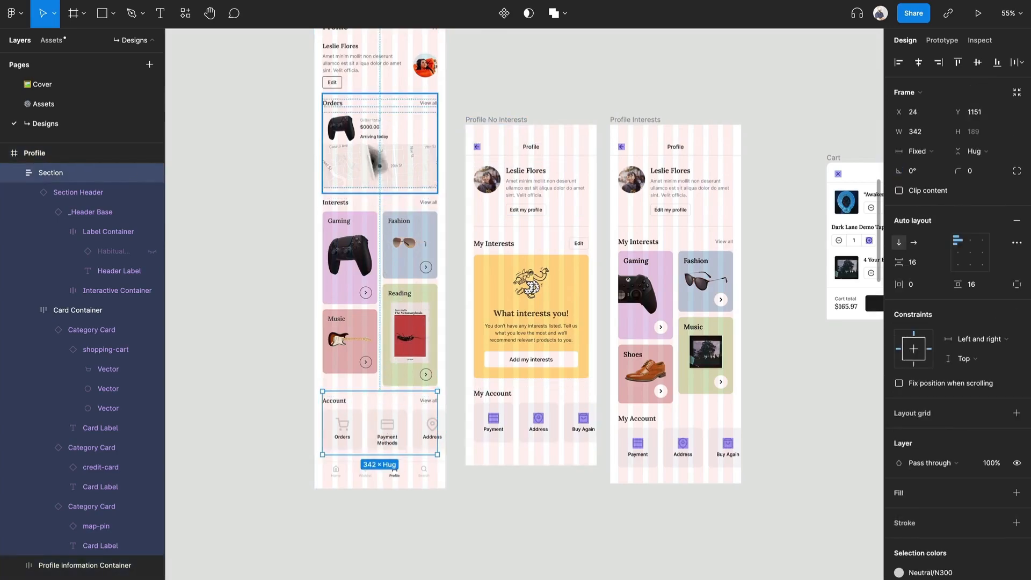
pyautogui.click(486, 85)
pyautogui.scroll(2, 486, 85)
pyautogui.hscroll(-1, 486, 85)
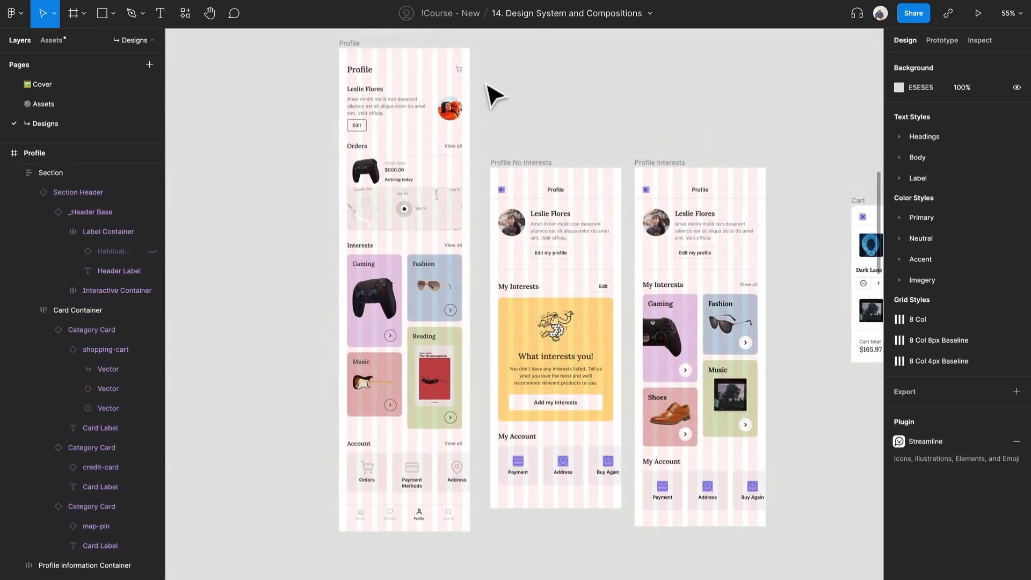